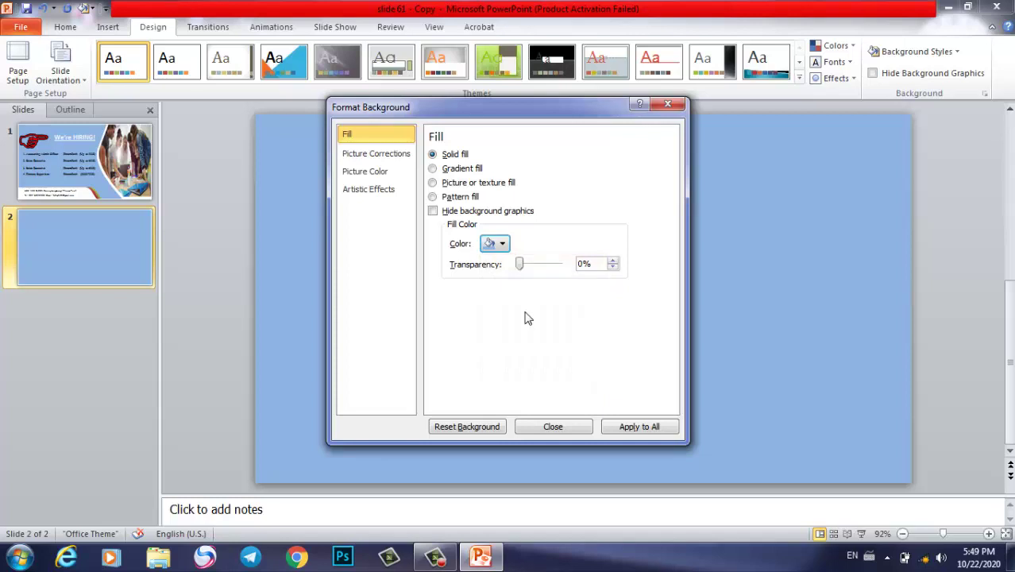
- Close the Format Background settings with slide 2 light blue, and show the flyer on slide 1
click(535, 430)
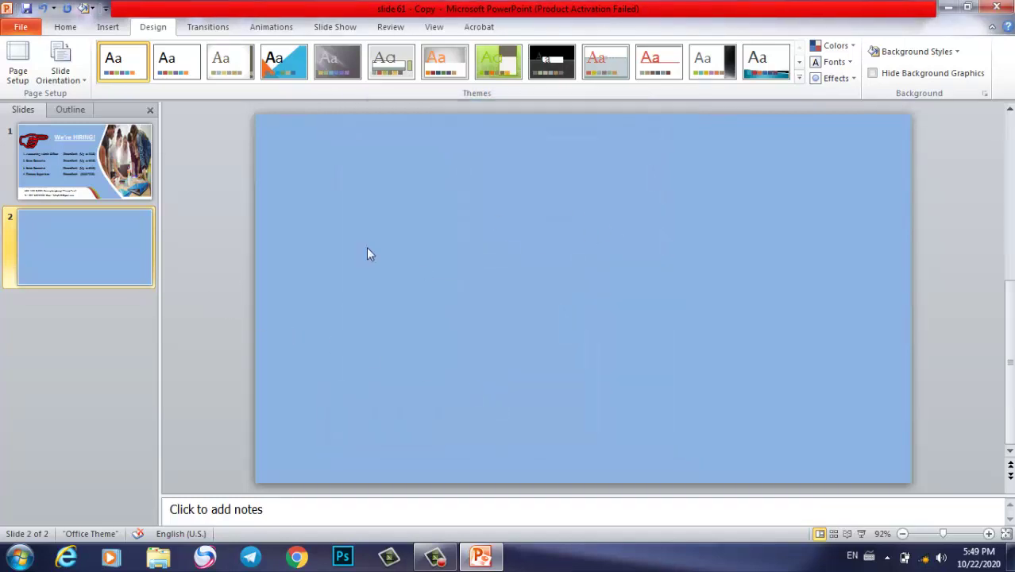
click(113, 181)
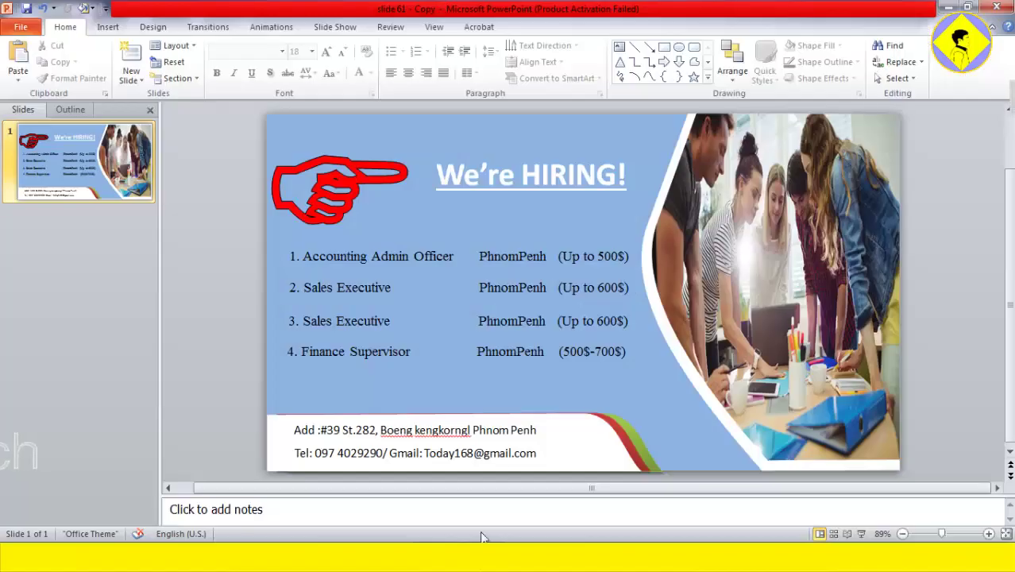
- Check the red-hand text box and the address footer, then insert a new slide after the flyer
click(327, 215)
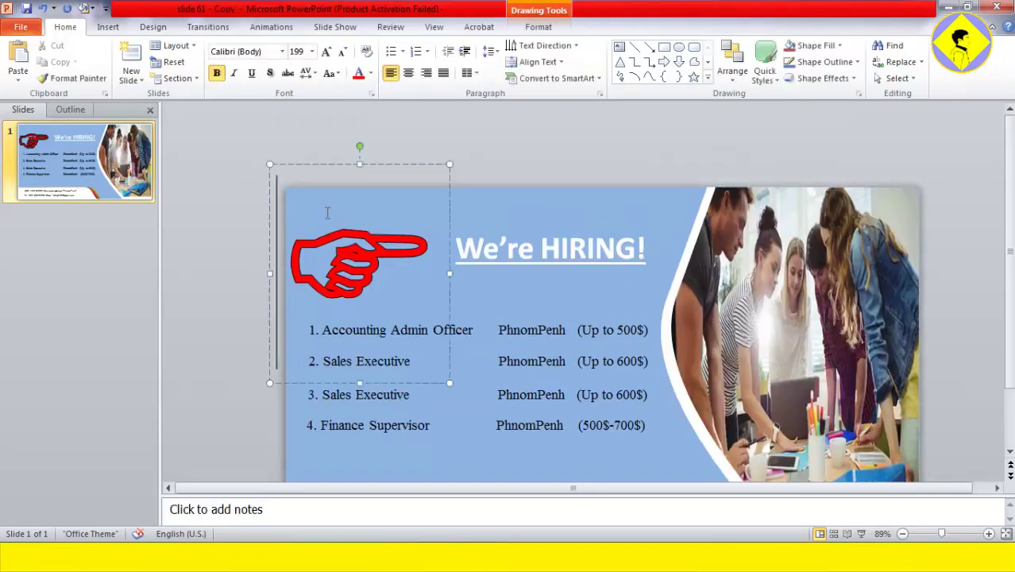
click(246, 200)
scroll(394, 223, down, 3)
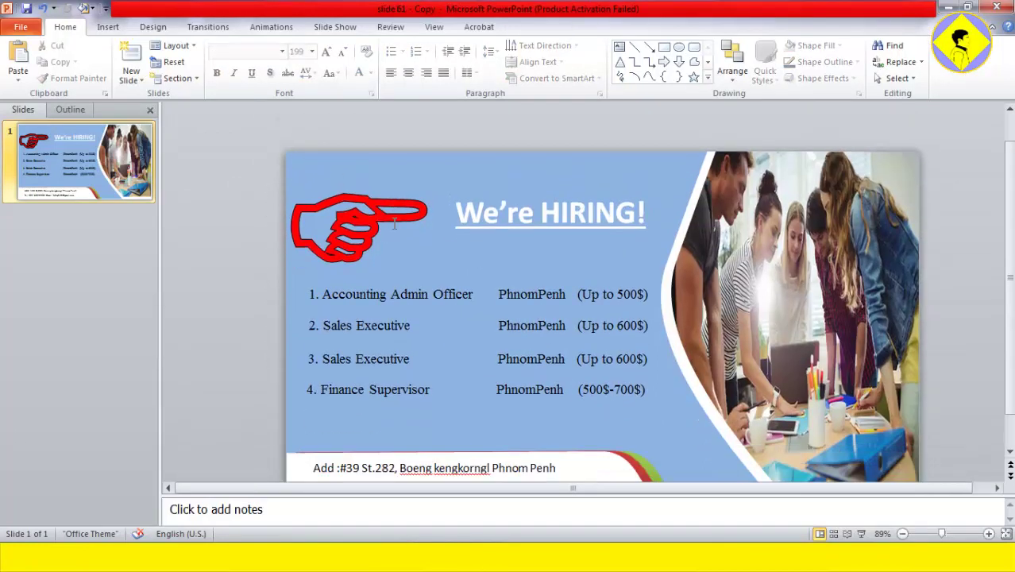
scroll(393, 223, down, 1)
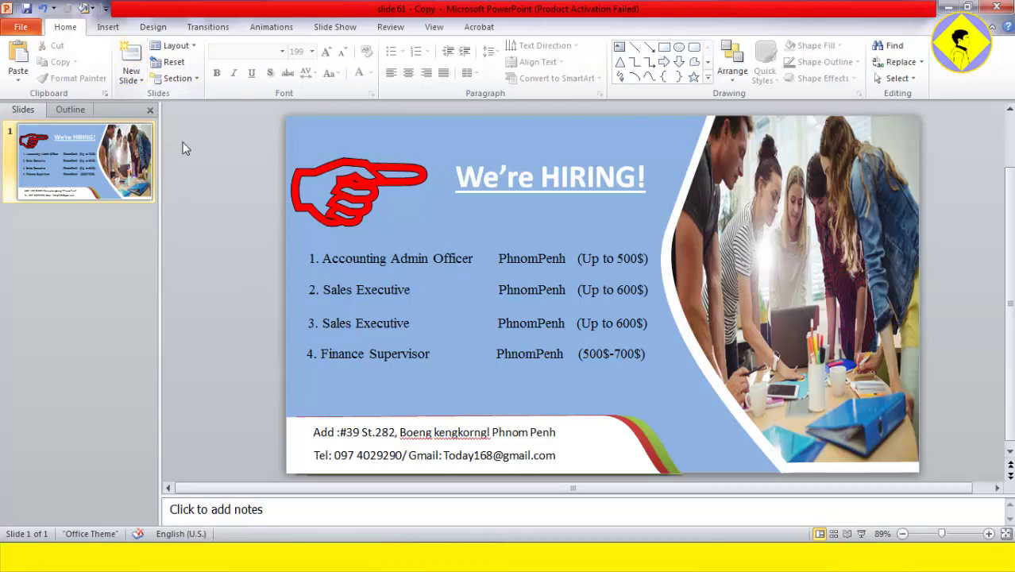
click(132, 54)
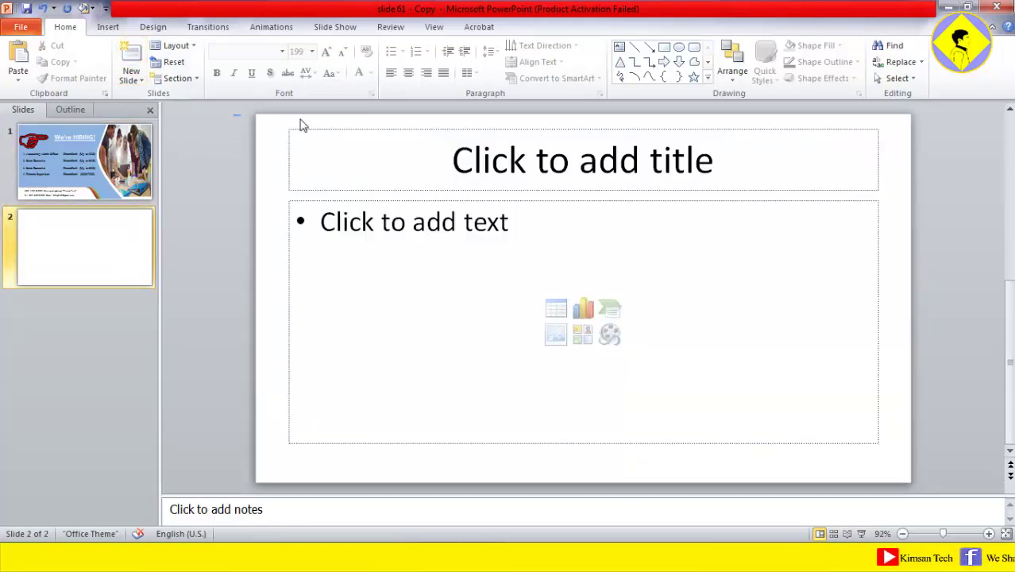
- Select both title and content placeholders on slide 2 and delete them
drag(301, 125, 922, 488)
key(Delete)
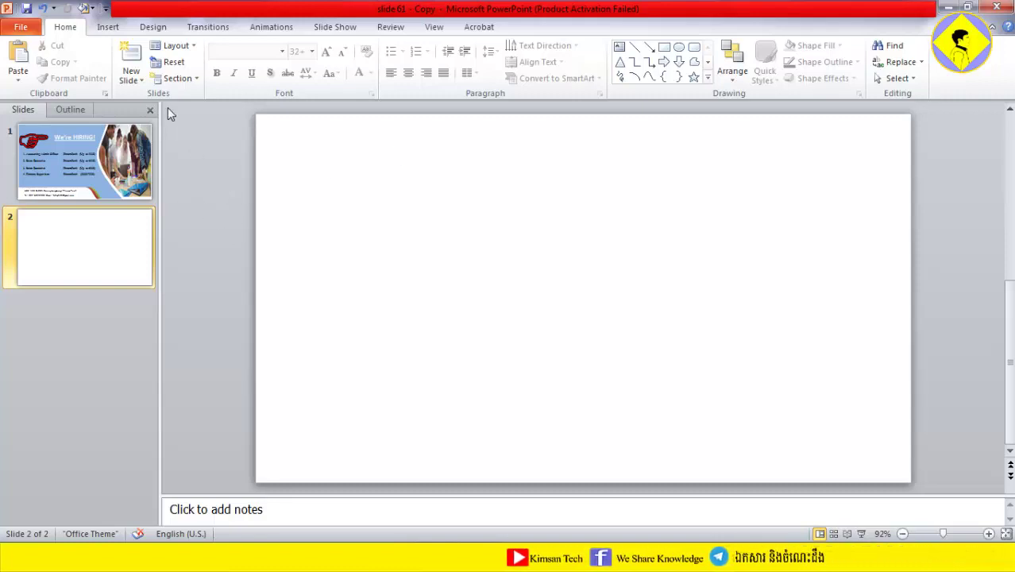
click(152, 26)
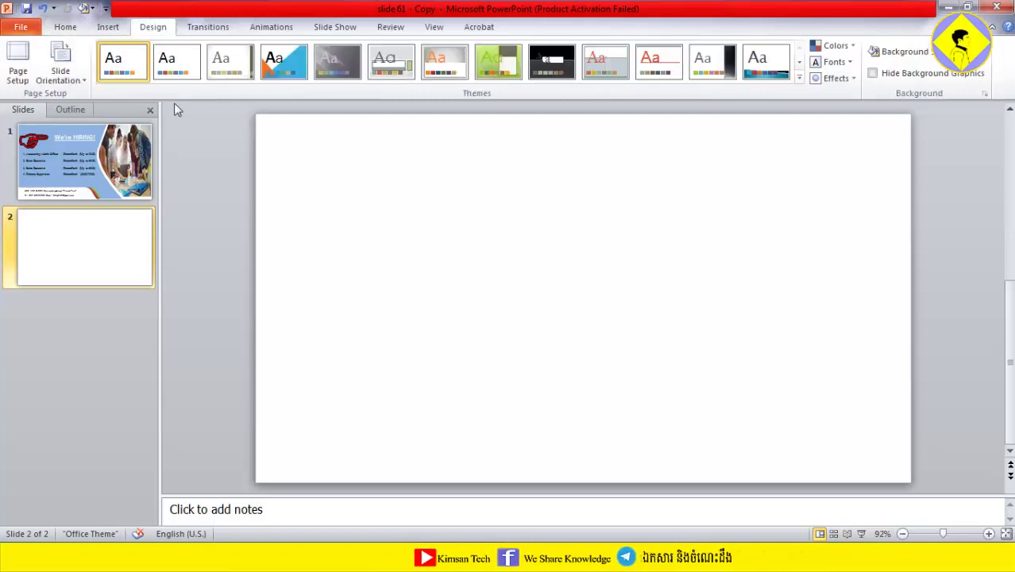
- Set the slide size to On-screen Show (16:9), 10 × 5.63 inches, landscape
click(18, 60)
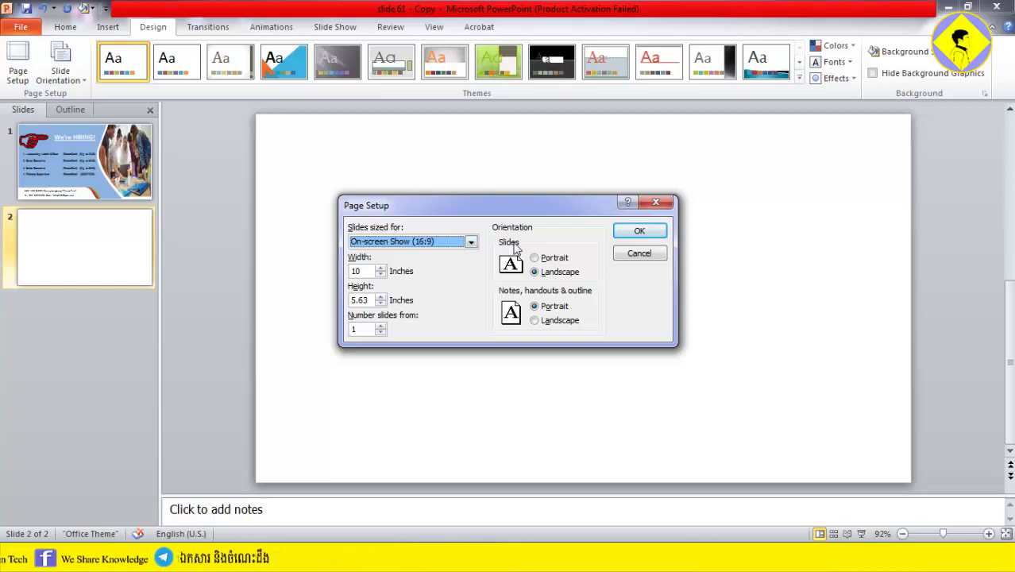
click(640, 232)
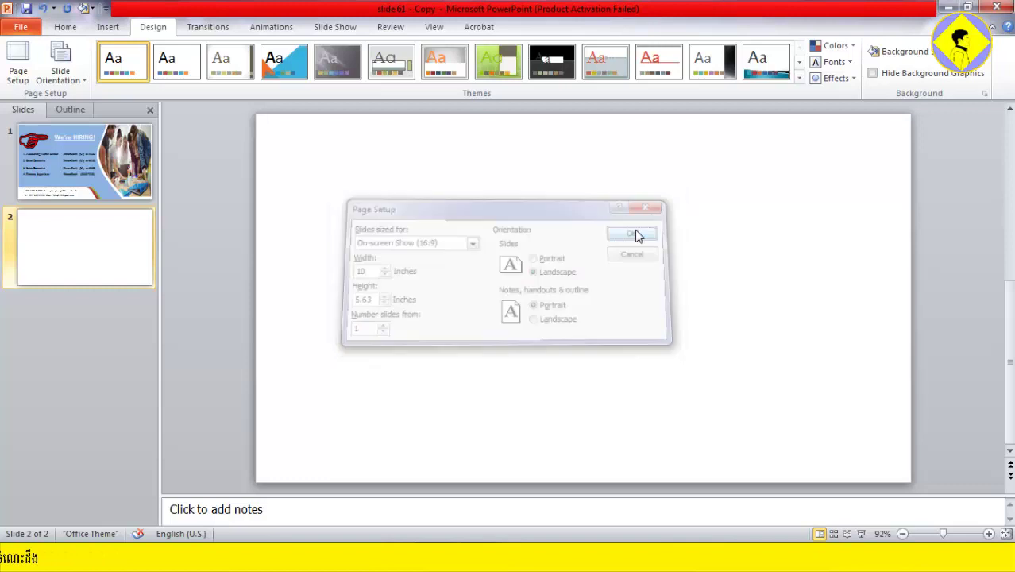
- Fill slide 2's background with solid light blue, then return to slide 1
right_click(109, 253)
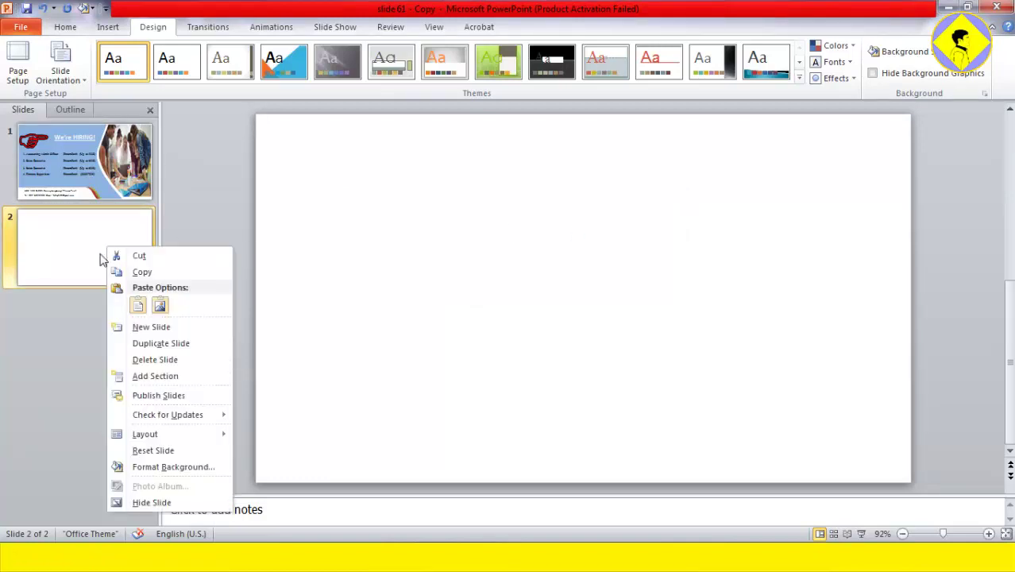
click(162, 468)
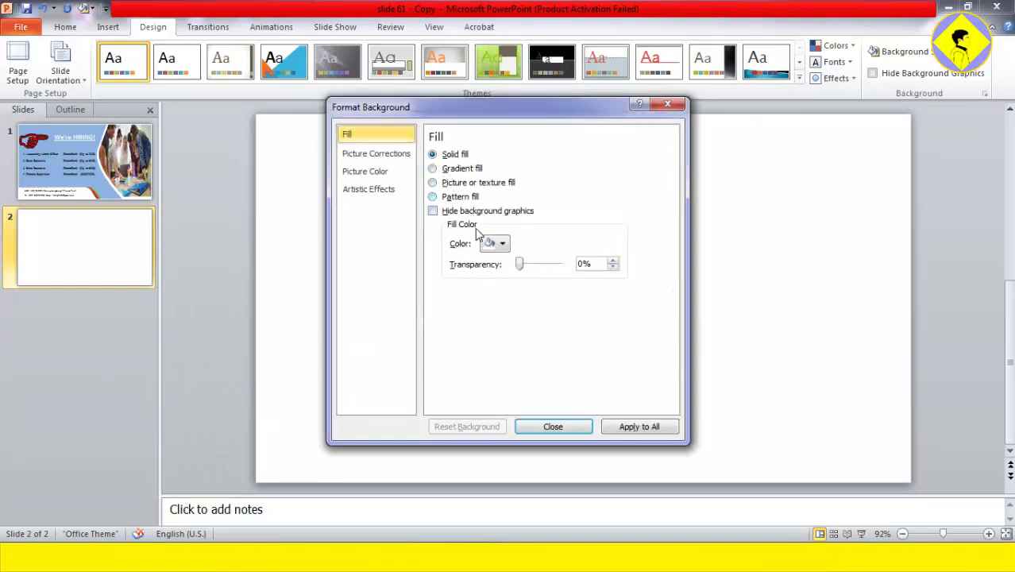
click(504, 245)
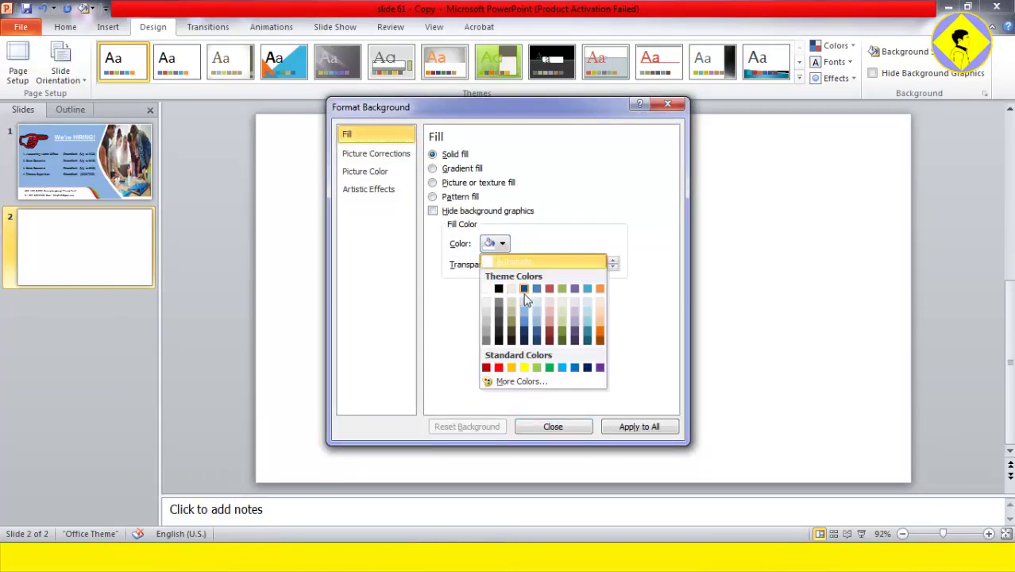
click(526, 315)
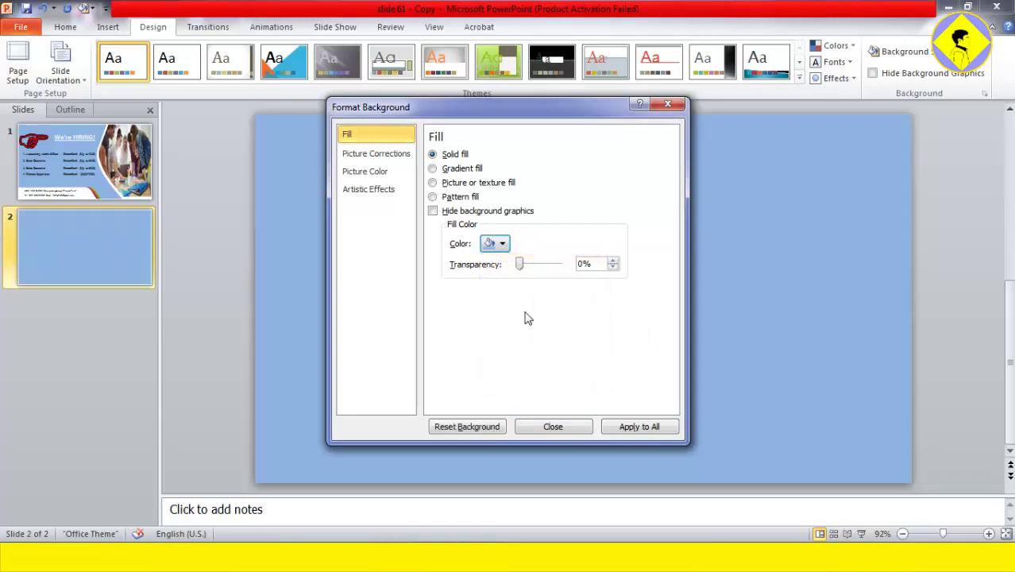
click(533, 425)
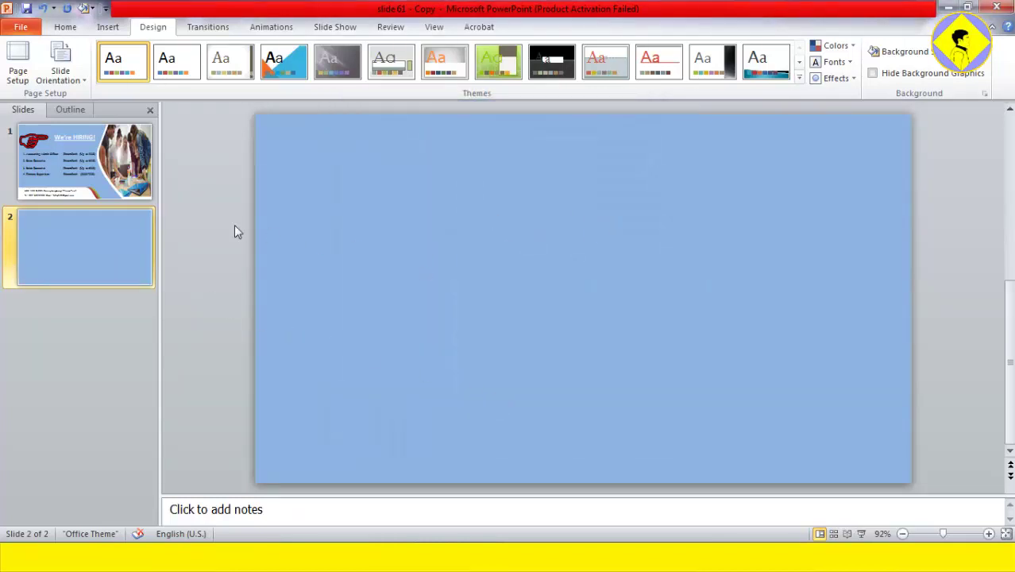
click(113, 184)
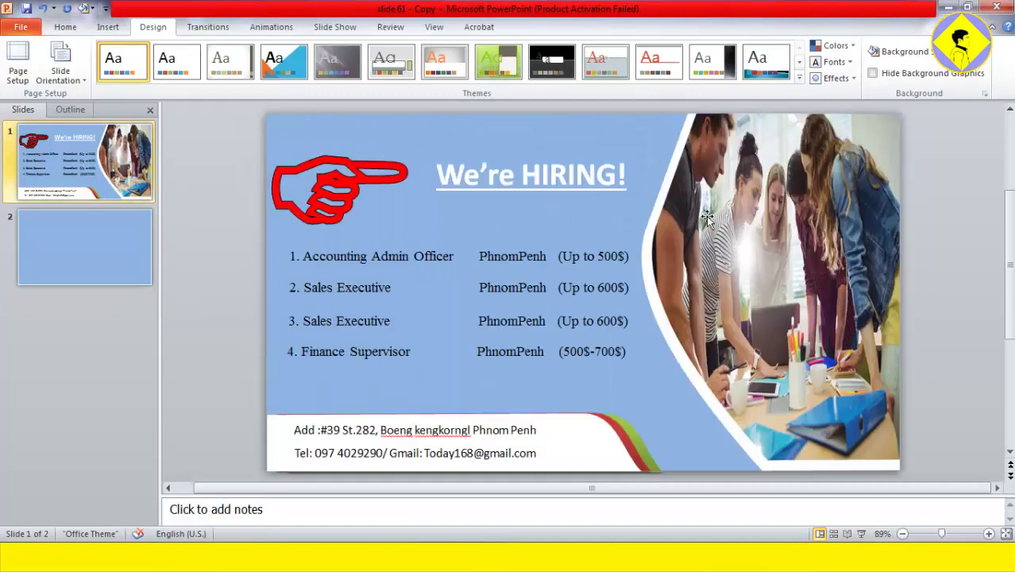
- Inspect the flyer's photo panel and red-hand text box, scrolling through slide 1
click(711, 216)
click(968, 254)
click(333, 195)
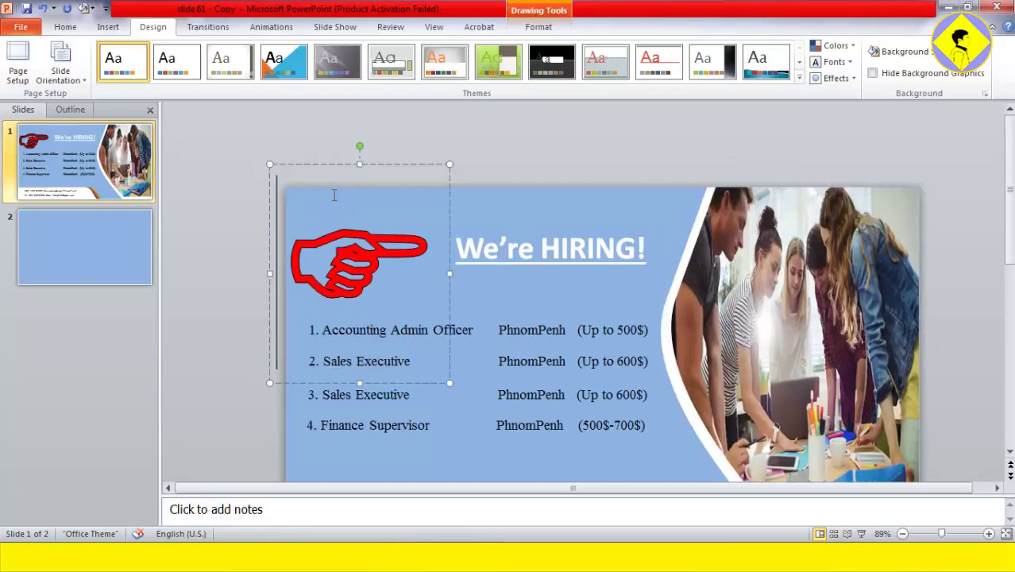
click(235, 203)
scroll(566, 235, down, 2)
scroll(548, 237, down, 2)
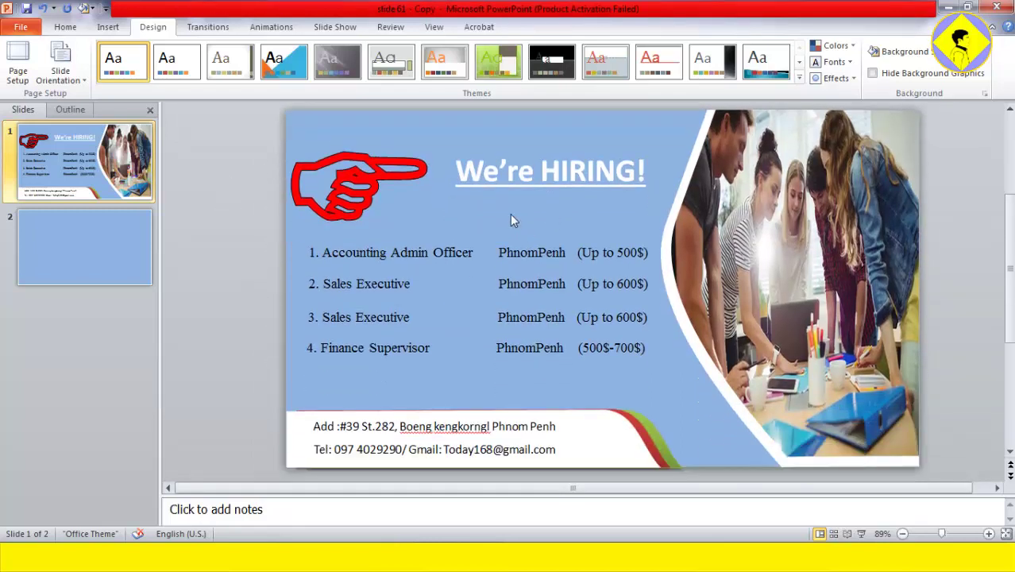
scroll(512, 219, down, 3)
scroll(358, 177, up, 3)
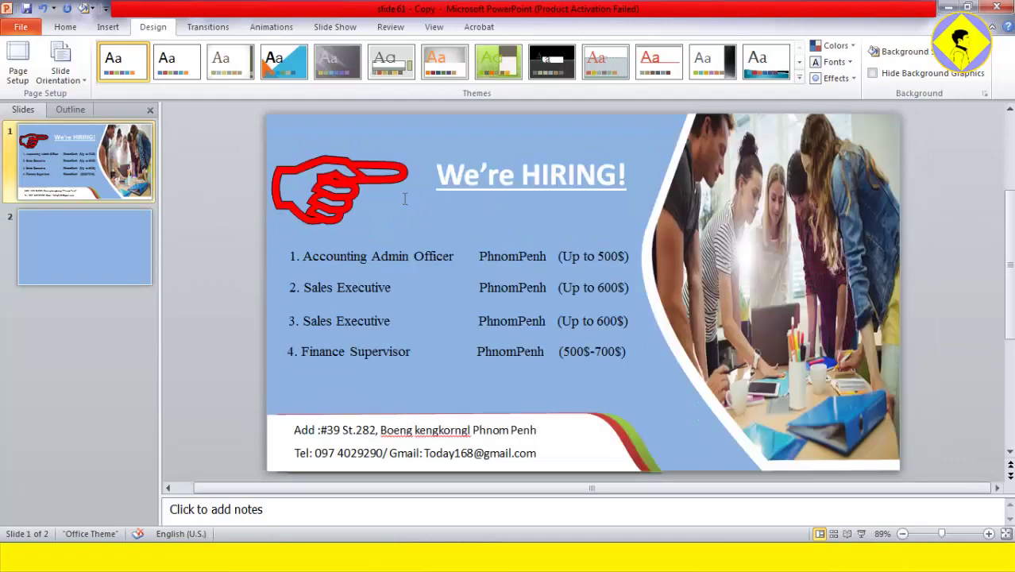
- Check the We're HIRING! title's font, pick the Text Box tool, and return to slide 2
click(498, 197)
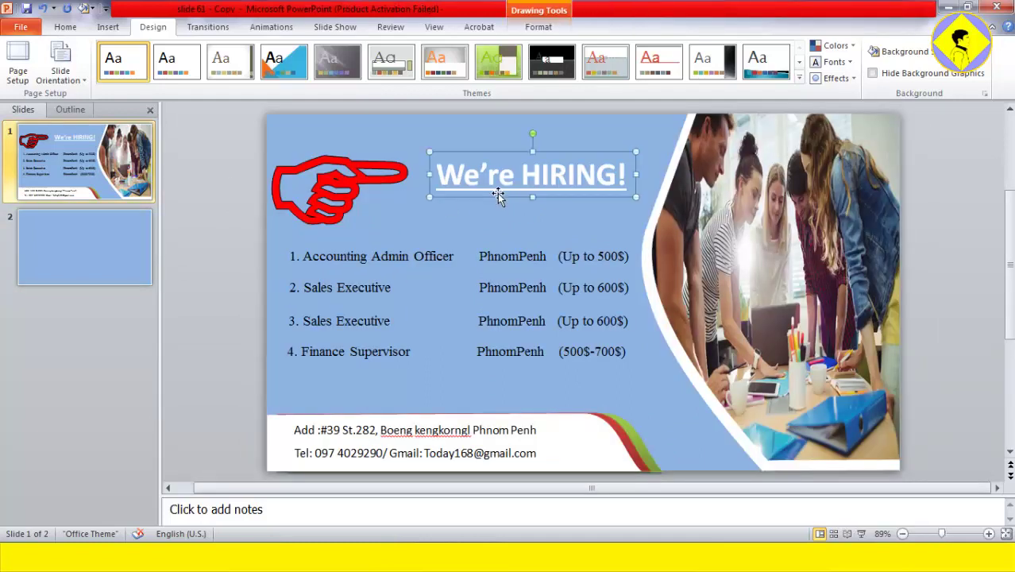
click(68, 30)
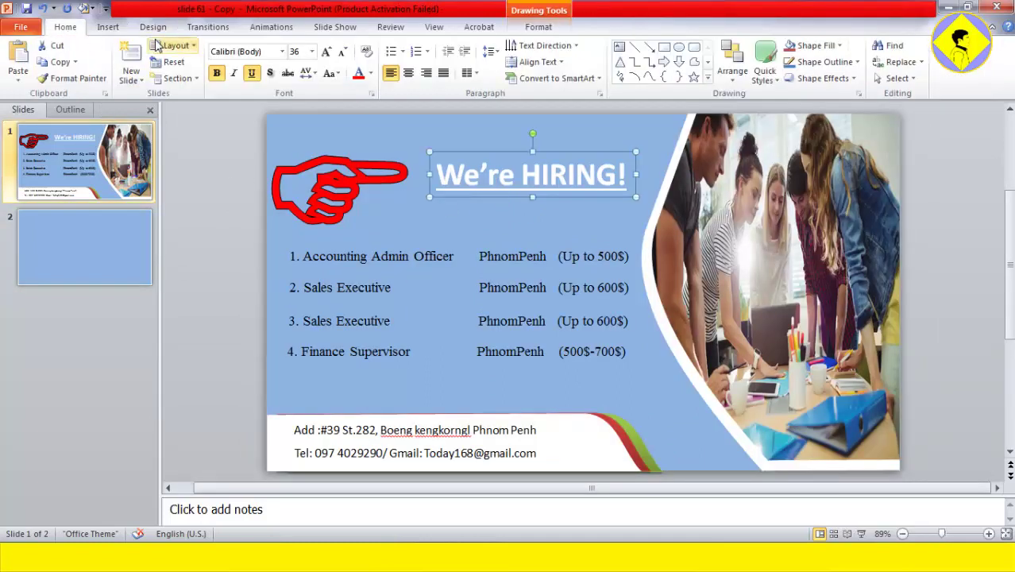
click(111, 28)
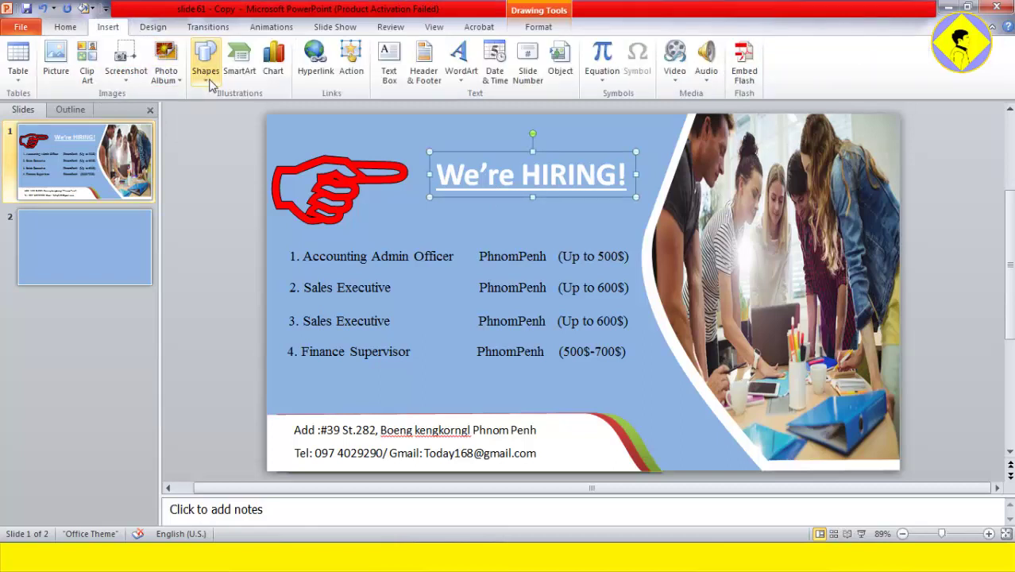
click(205, 80)
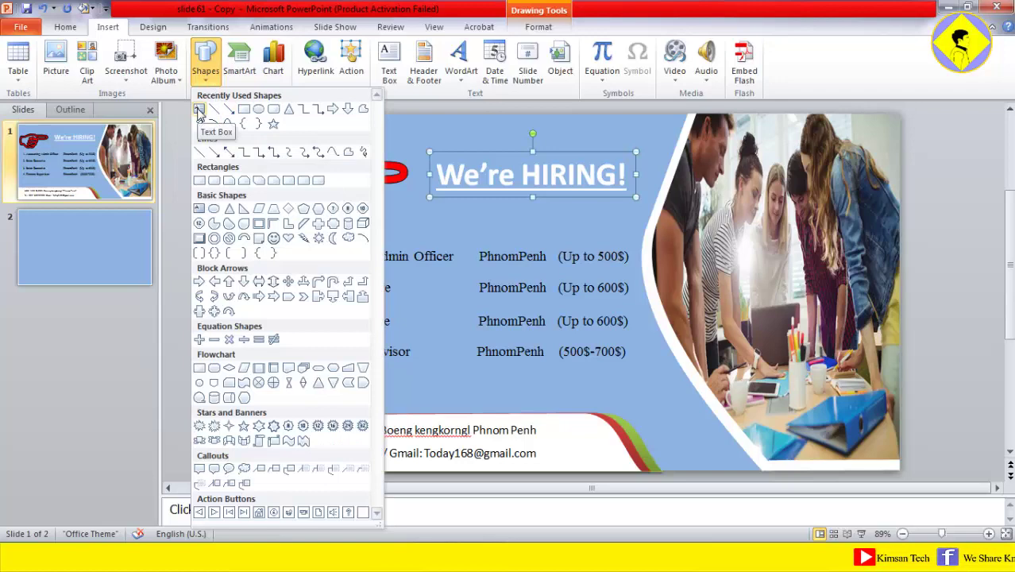
click(200, 111)
click(85, 240)
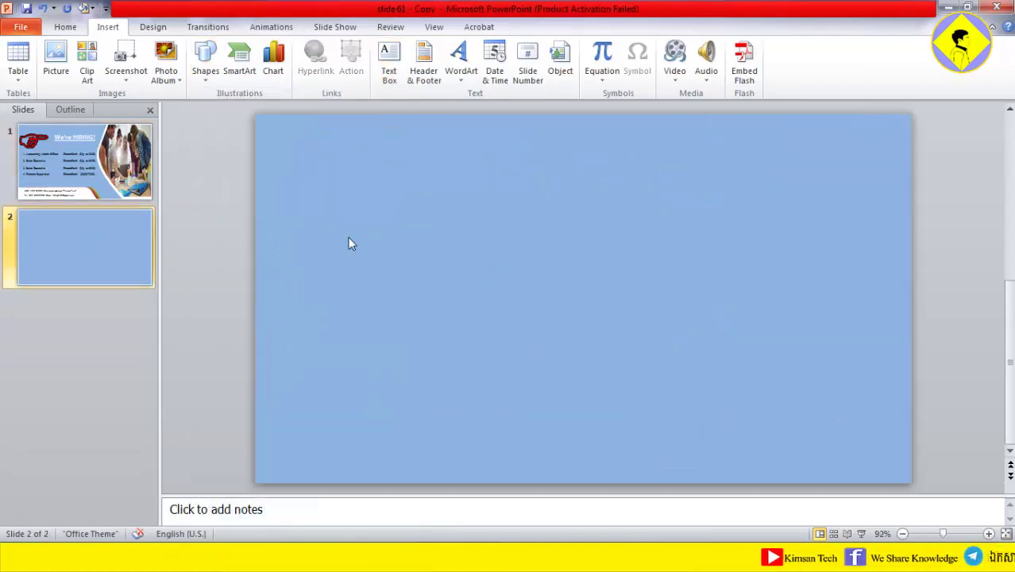
- Add a text box reading 'We're HITING!' near the top left of slide 2
click(206, 83)
click(200, 109)
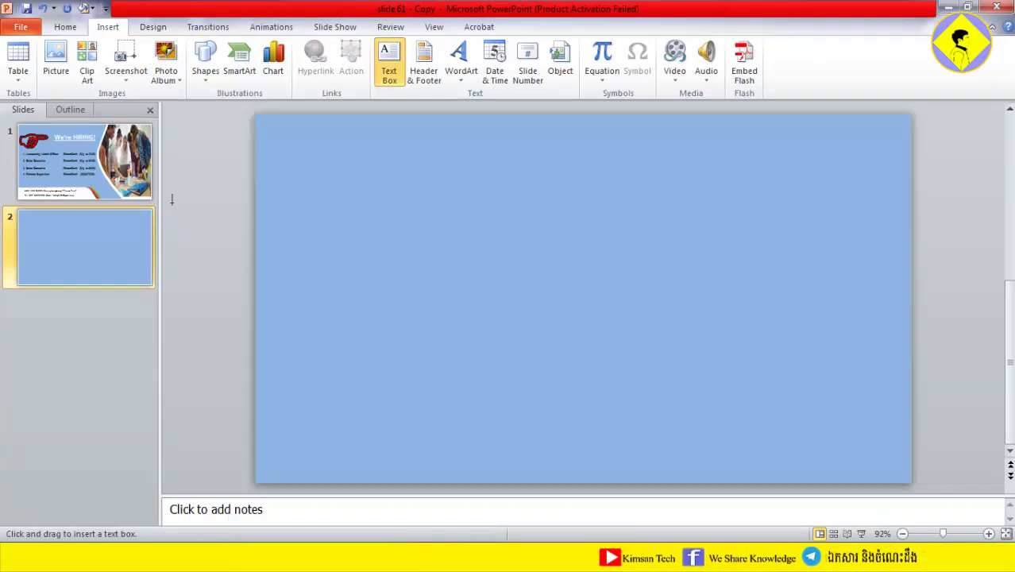
key(Escape)
click(429, 212)
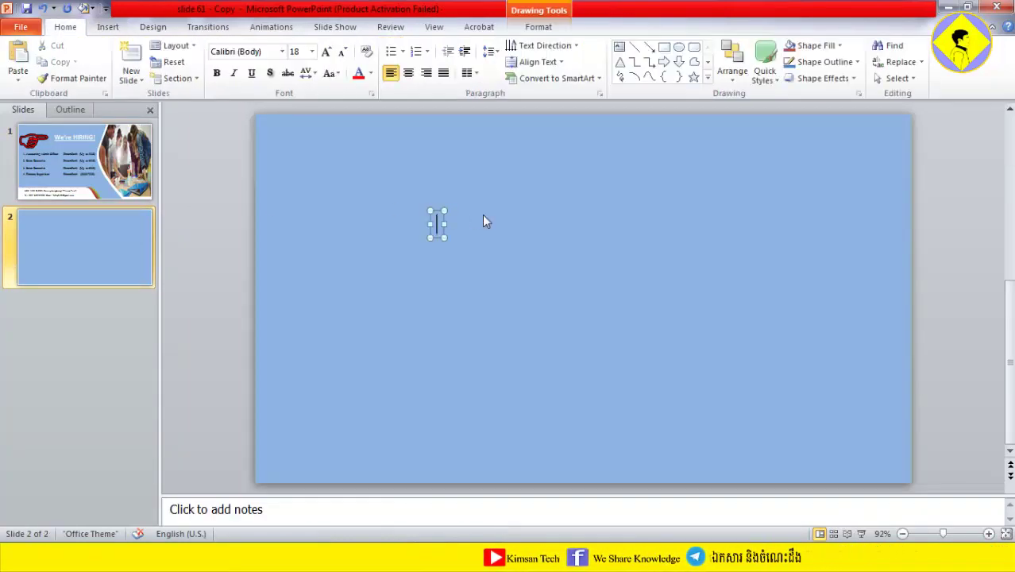
text(We're HITING)
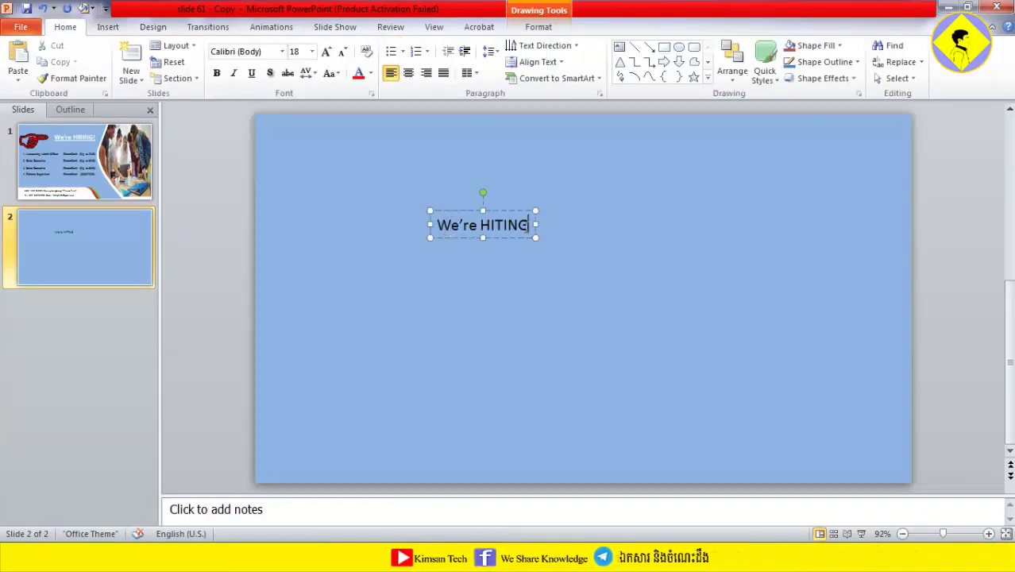
text(!)
drag(461, 211, 445, 172)
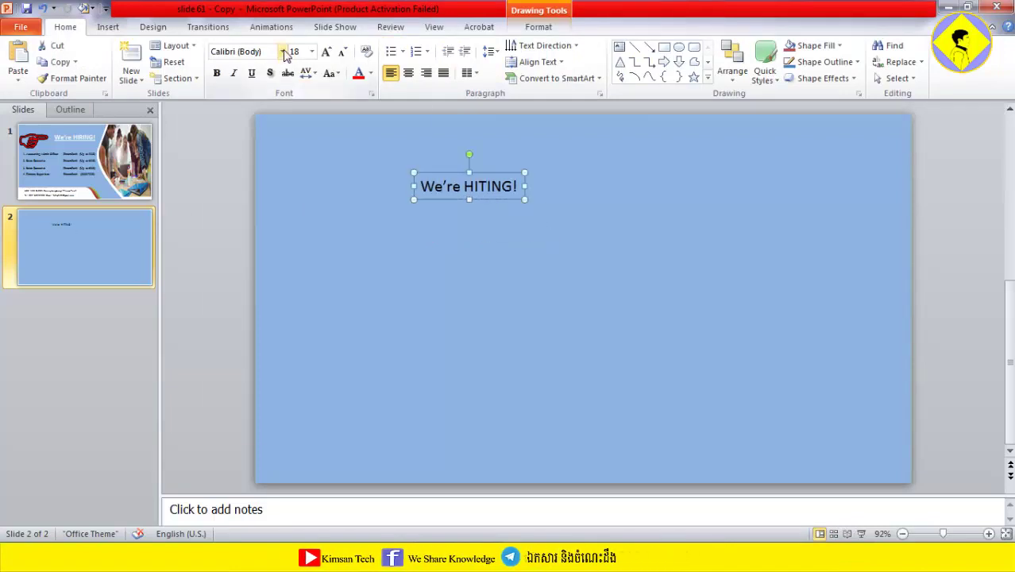
- Make the title white Times New Roman at 40 pt, nudged slightly right
click(282, 51)
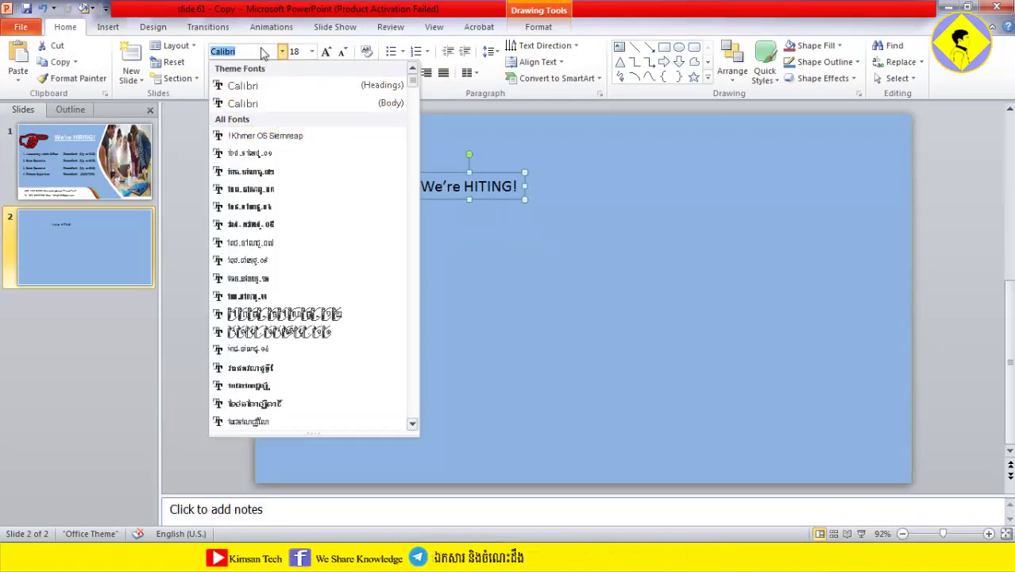
text(Times New Roman)
key(Return)
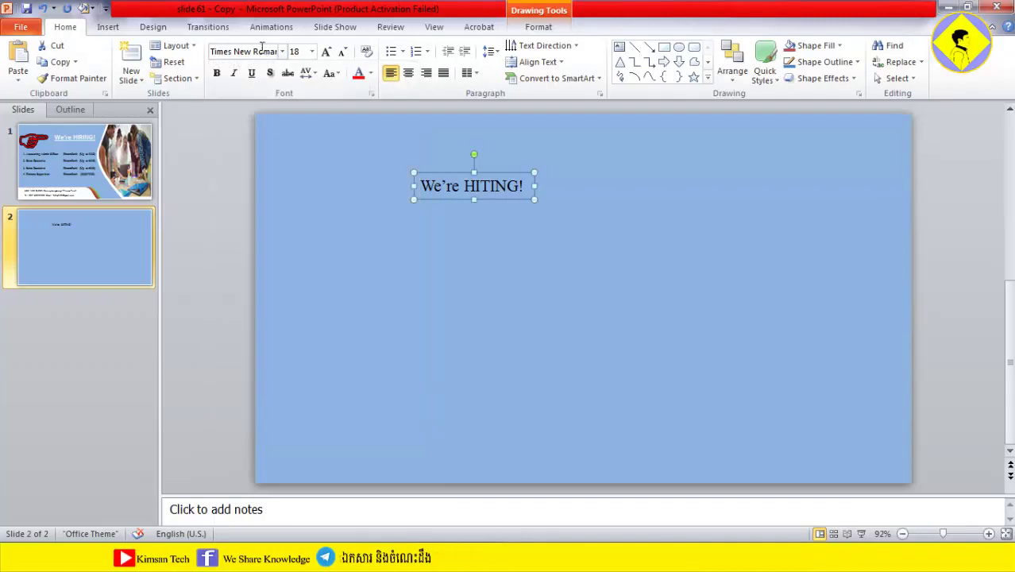
click(326, 51)
click(326, 51)
click(327, 51)
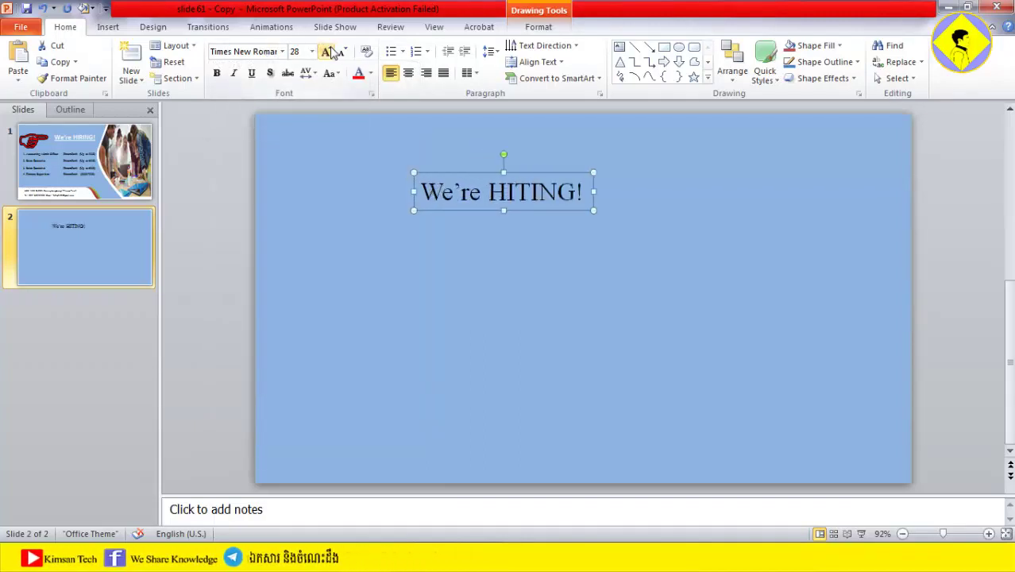
click(327, 51)
click(326, 50)
click(327, 50)
click(327, 51)
drag(418, 211, 446, 208)
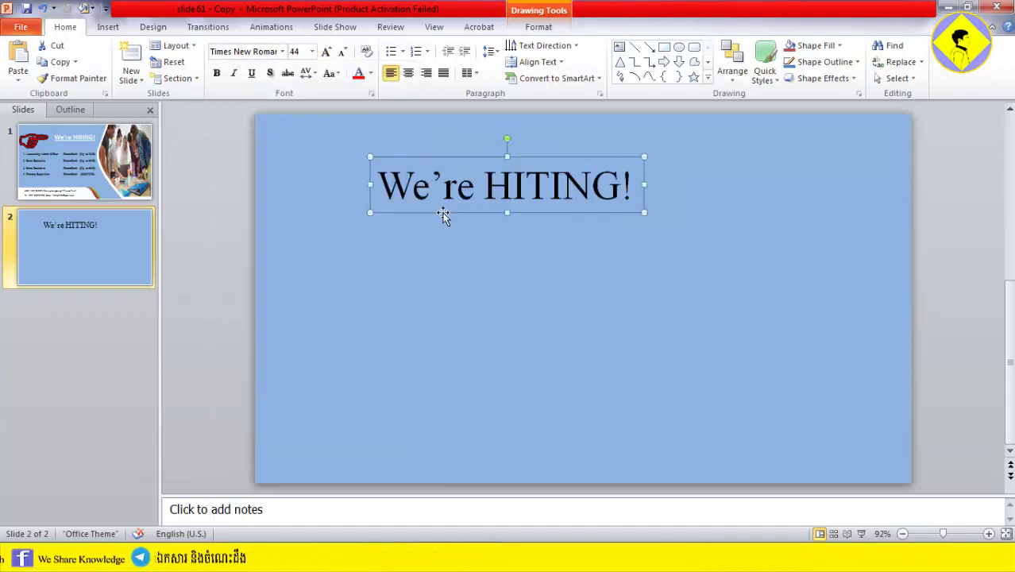
click(343, 51)
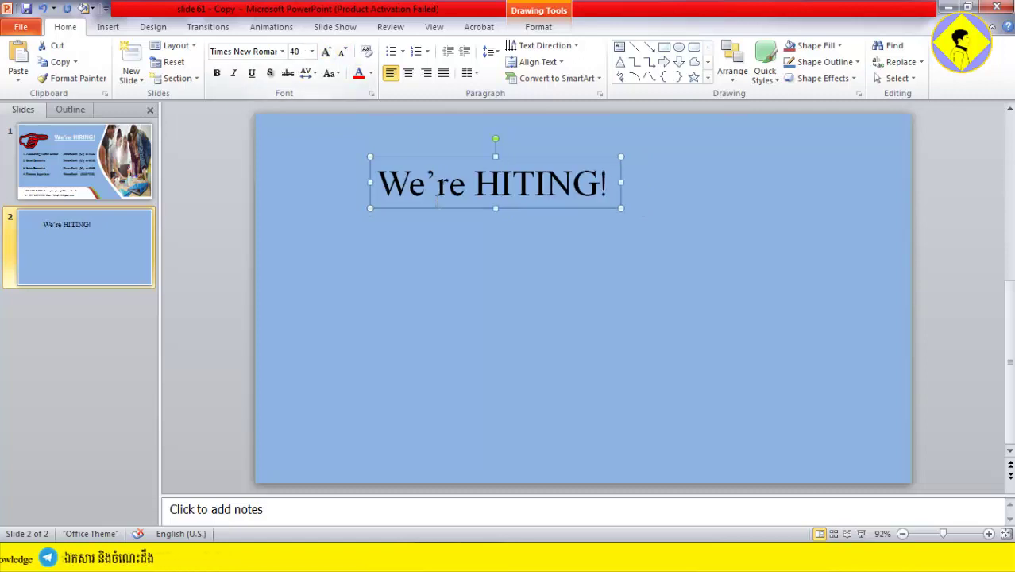
drag(439, 212, 456, 210)
click(369, 74)
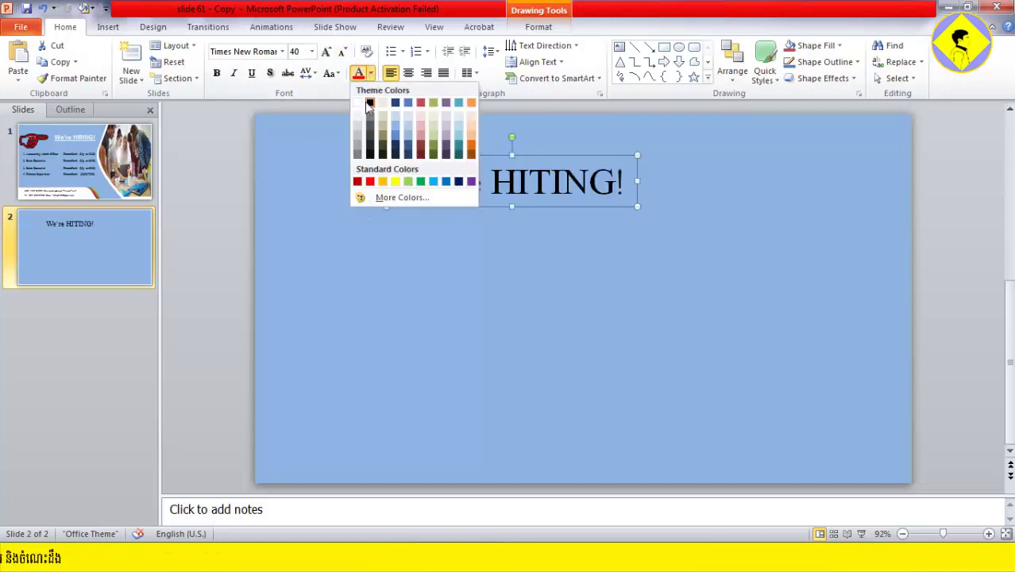
click(359, 104)
click(249, 142)
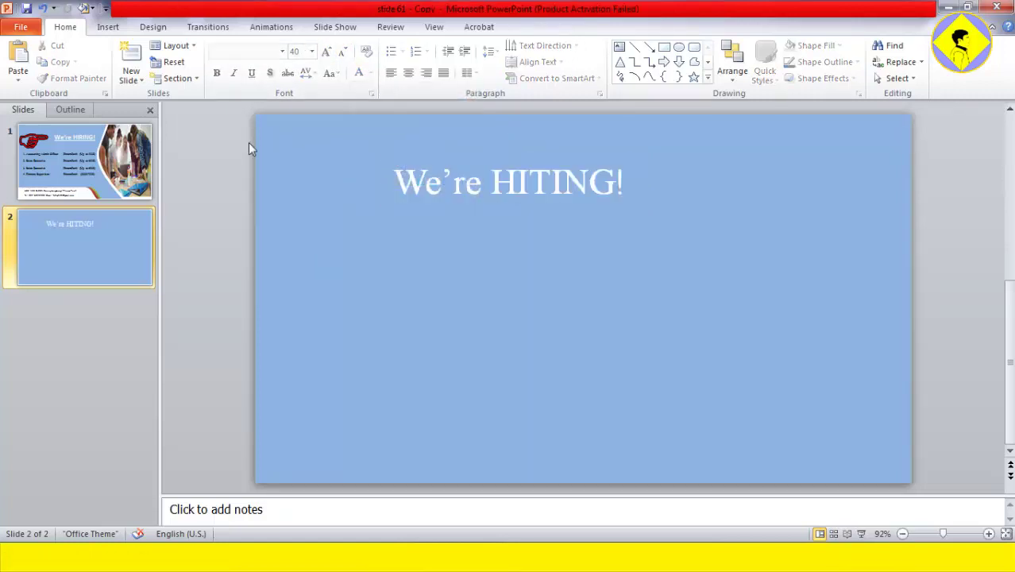
- Compare the slide 2 title with the flyer on slide 1
click(445, 205)
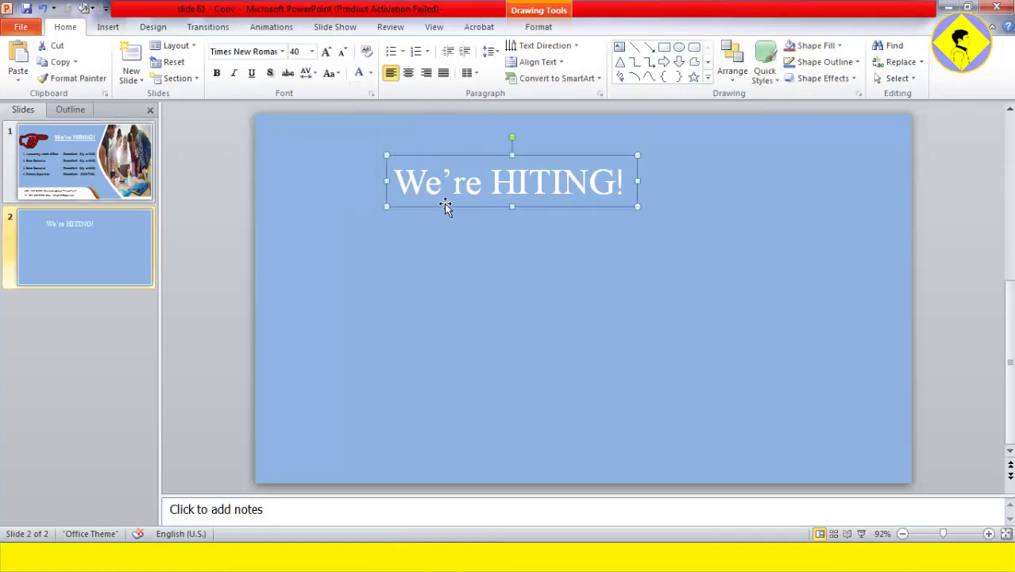
click(206, 181)
click(100, 160)
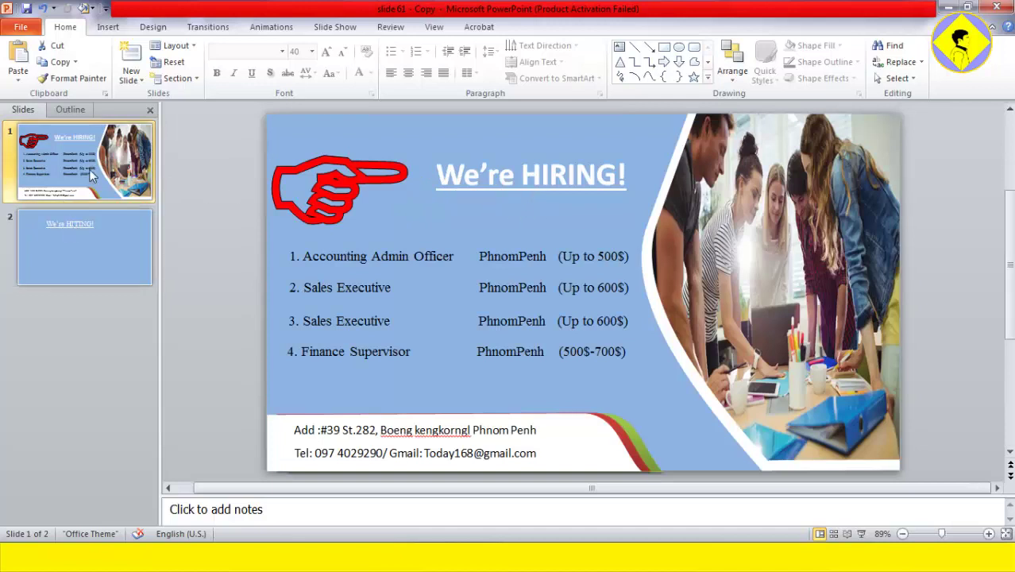
click(100, 258)
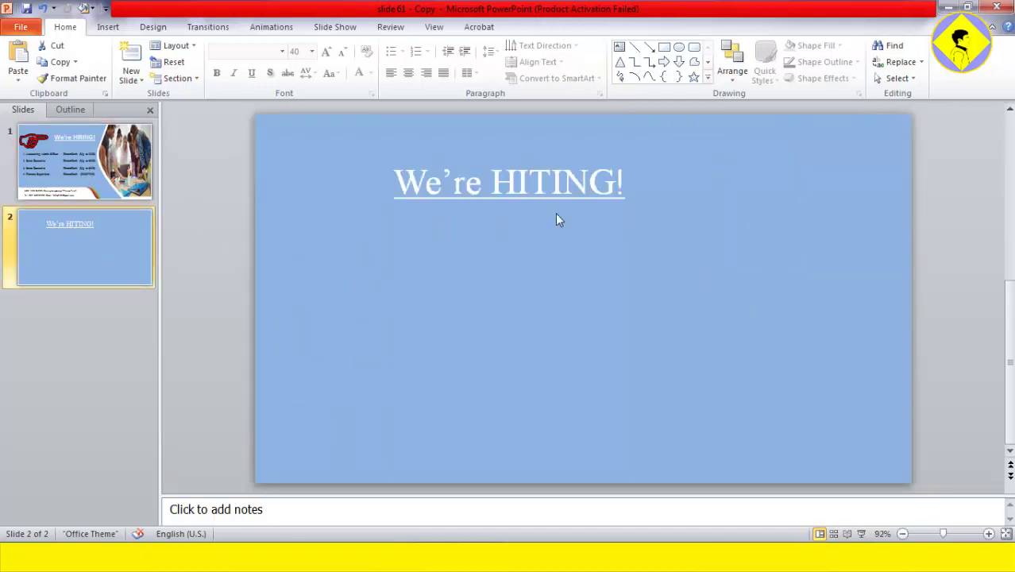
- Copy slide 1's four-job list and paste it onto slide 2 below the title
click(109, 161)
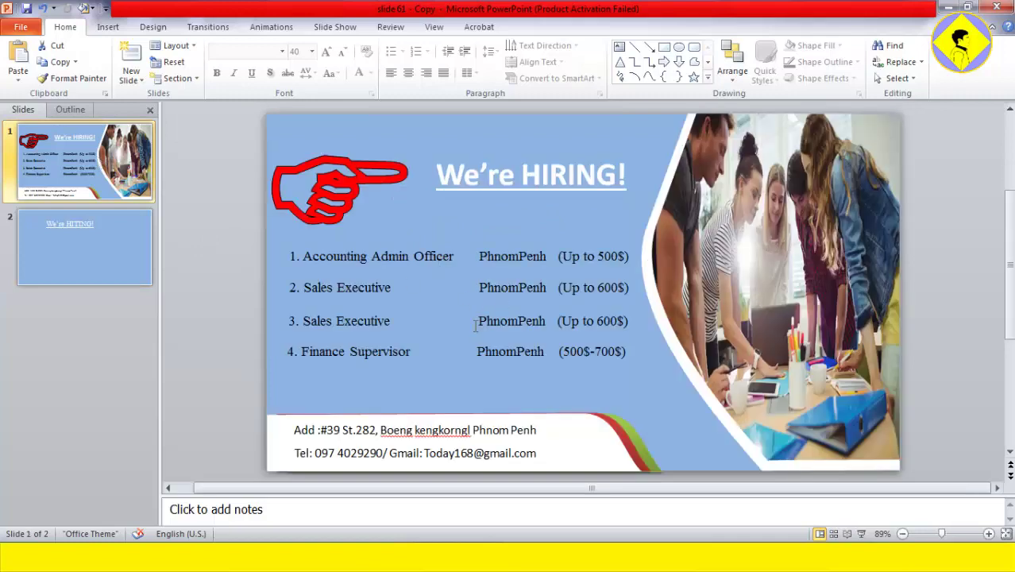
click(86, 252)
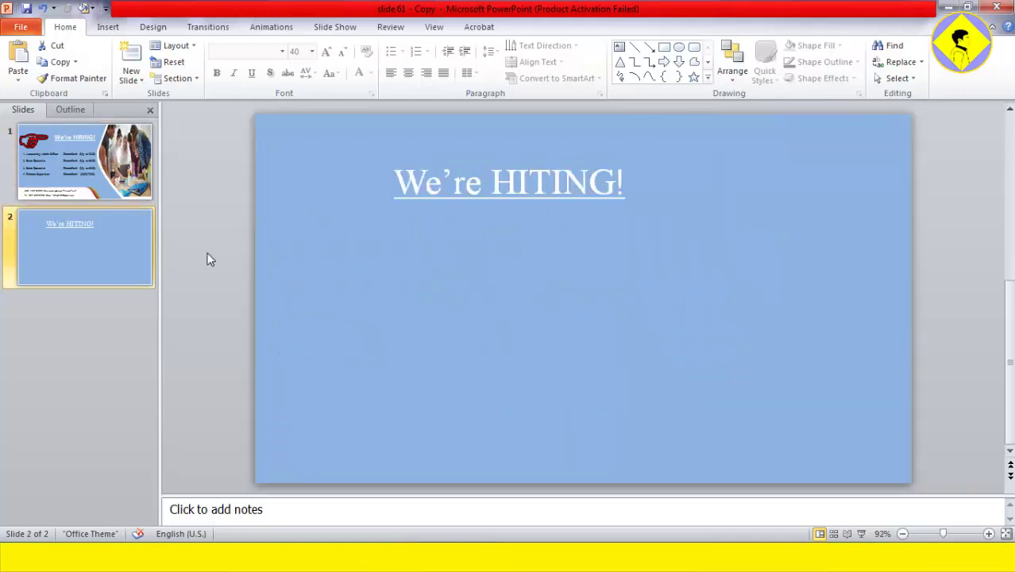
key(ctrl+v)
click(333, 205)
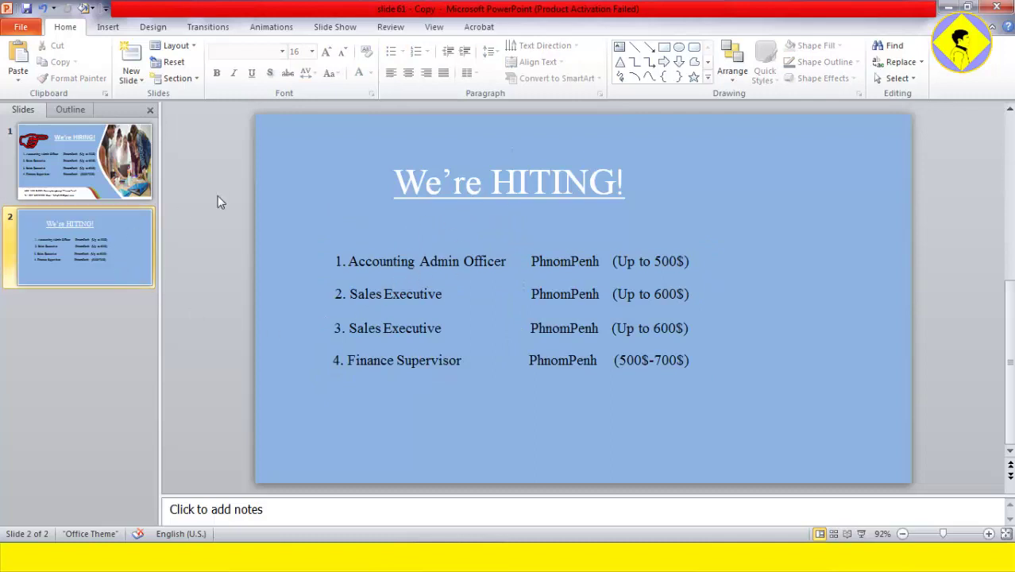
click(85, 162)
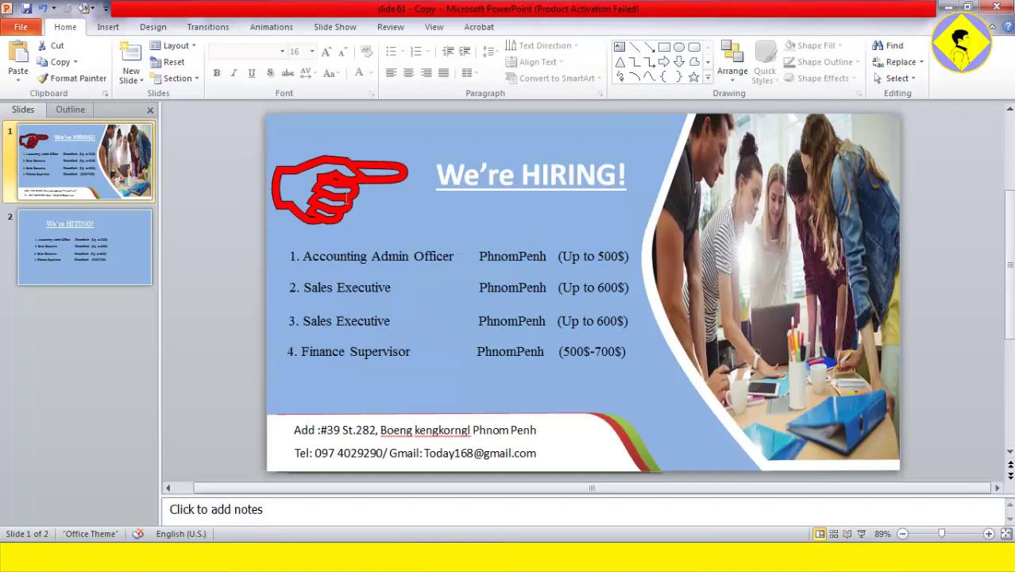
click(84, 240)
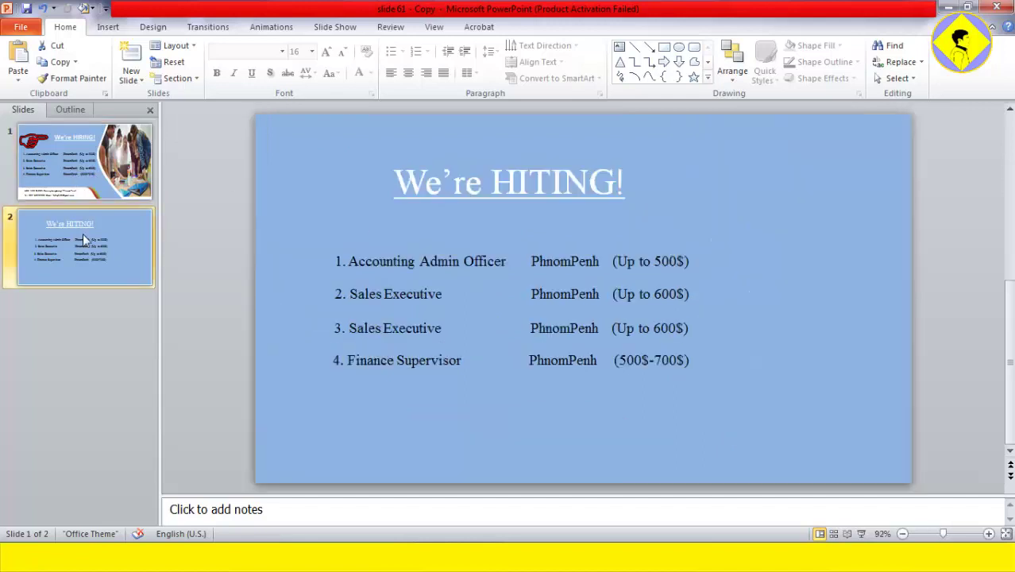
click(388, 176)
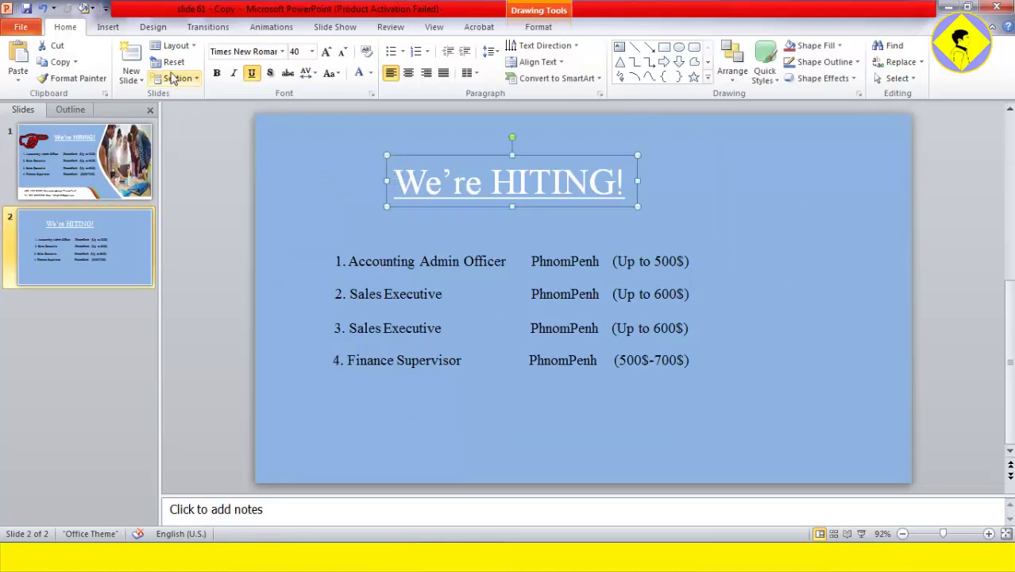
- Add a text box left of the title holding the Wingdings pointing hand (code 70)
click(107, 27)
click(206, 70)
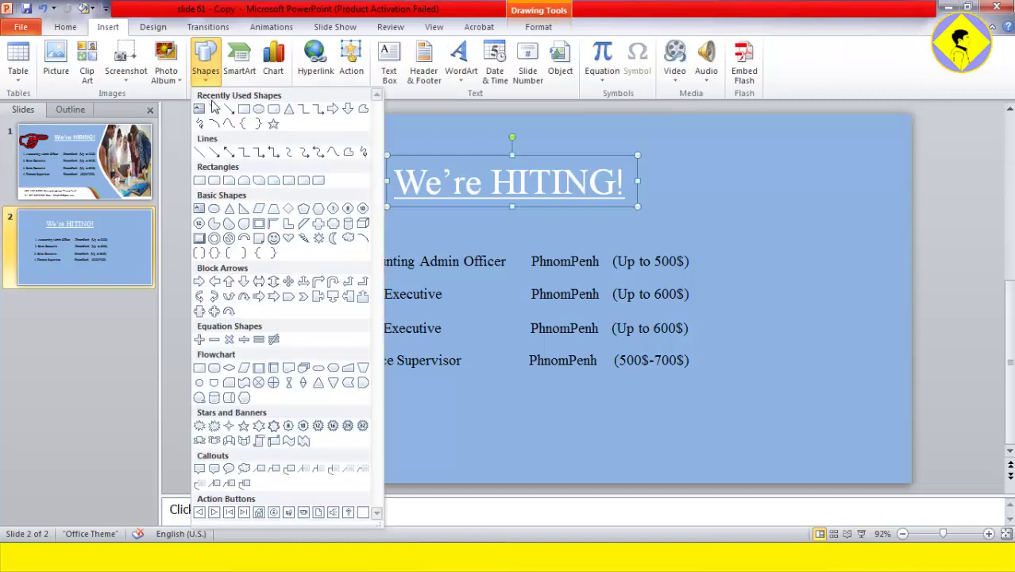
click(284, 186)
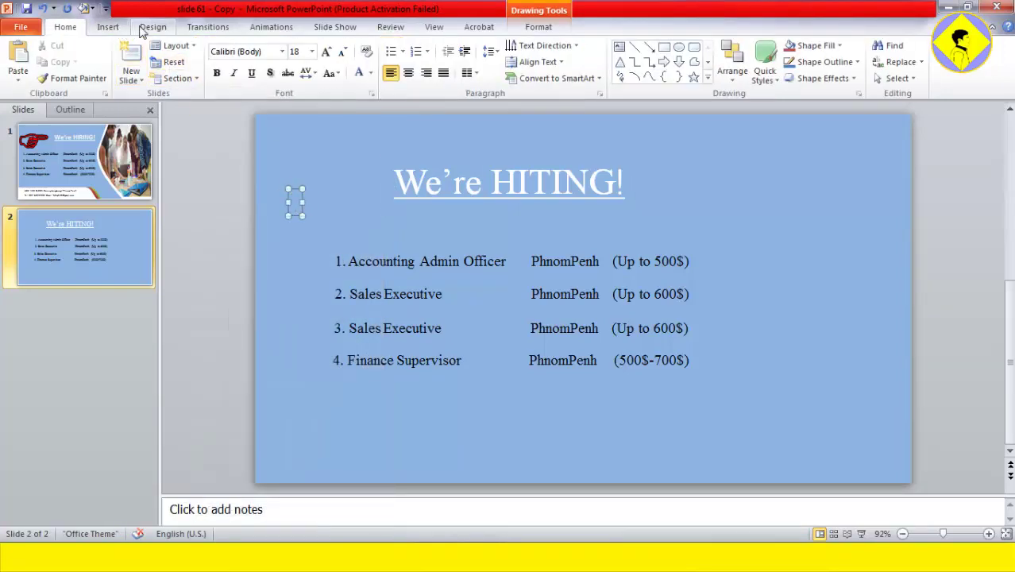
click(110, 27)
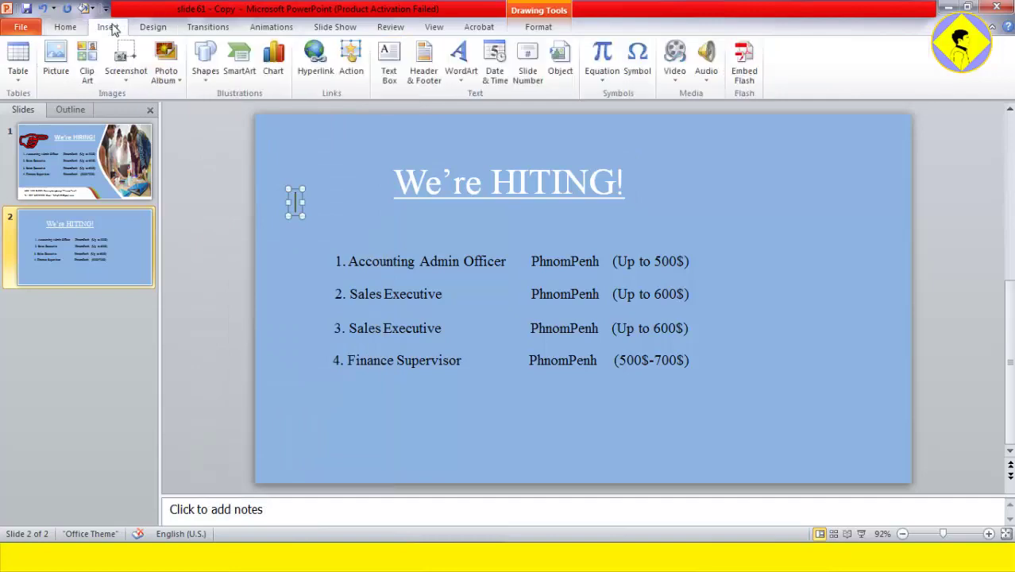
click(638, 54)
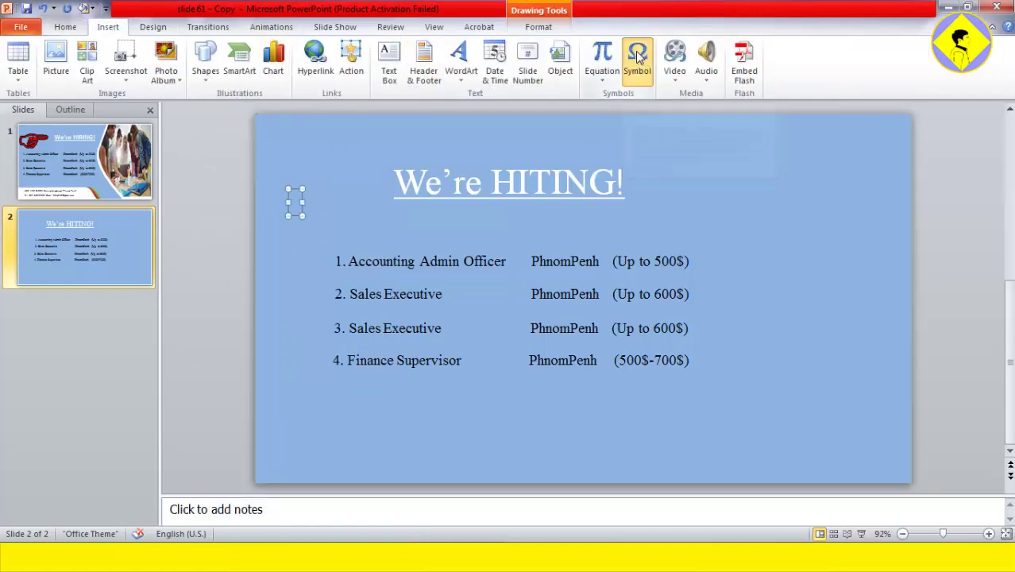
drag(523, 124, 665, 113)
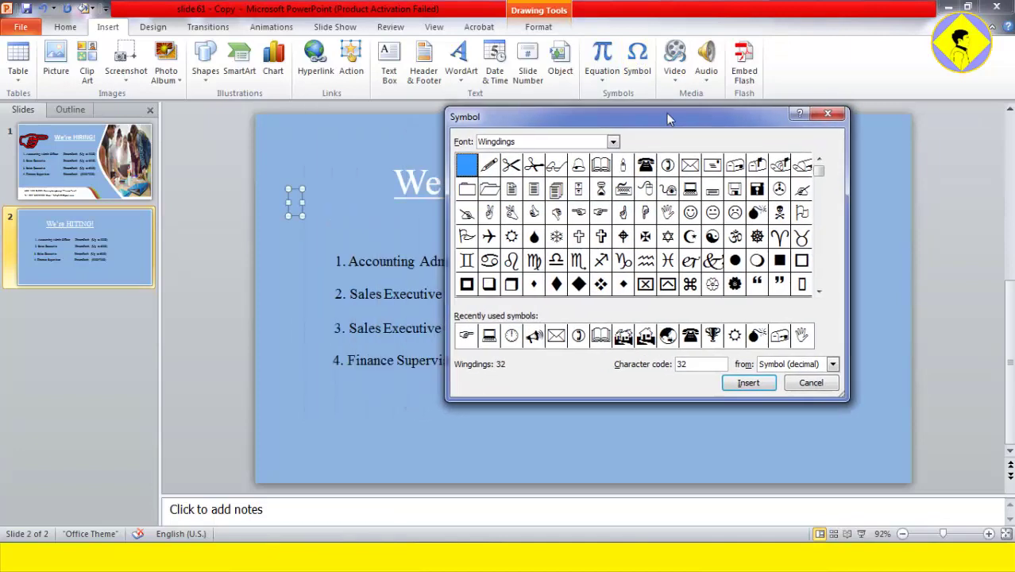
click(605, 210)
click(747, 383)
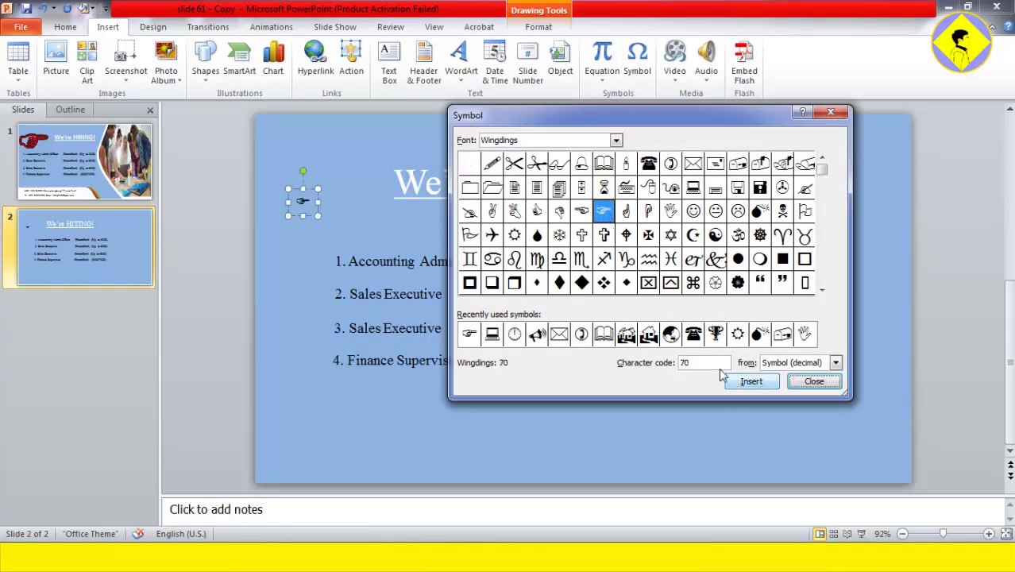
click(806, 388)
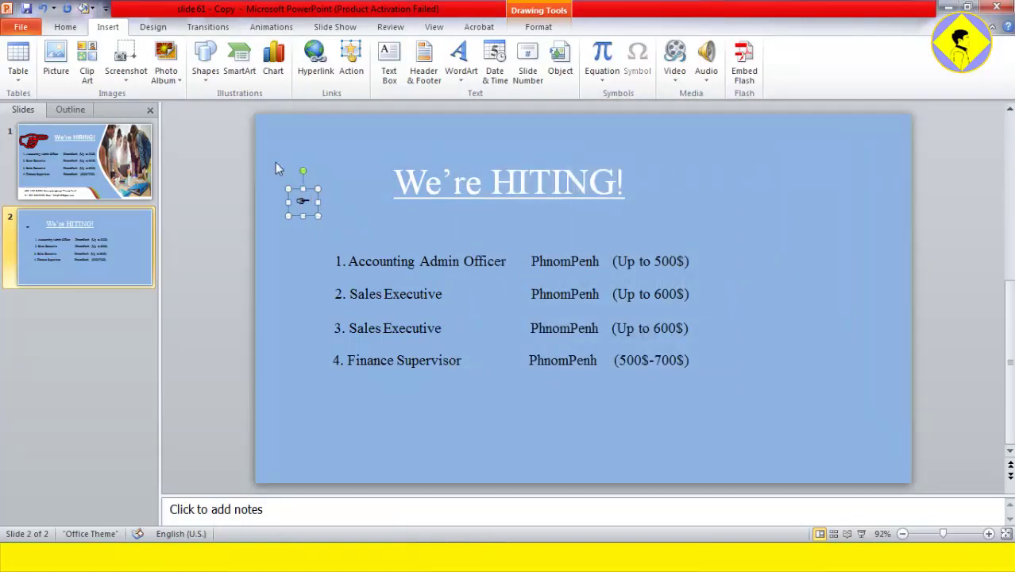
- Enlarge the pointing hand five font steps and move it toward the slide's top-left corner
click(66, 27)
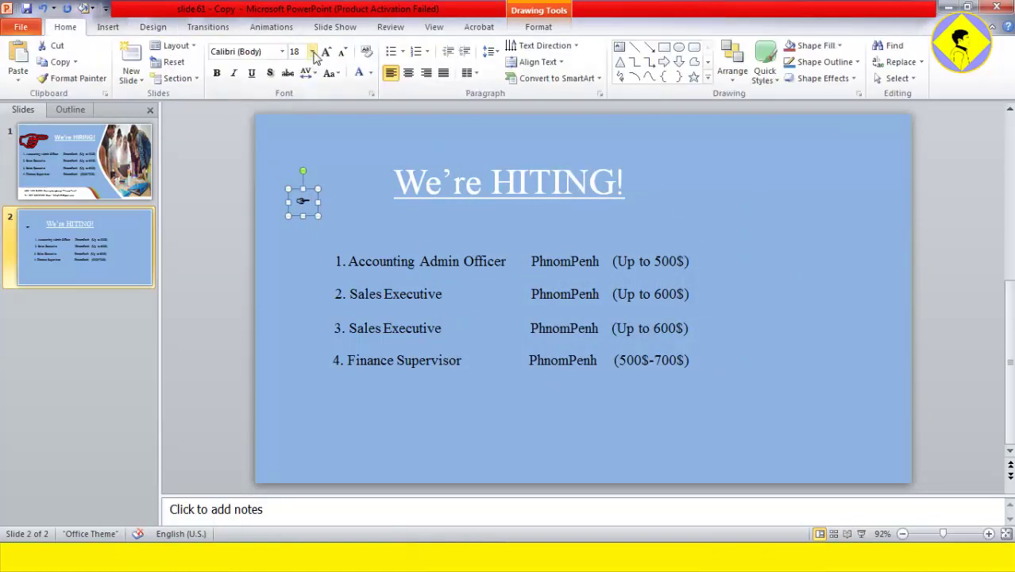
click(326, 51)
click(328, 51)
click(328, 51)
click(327, 52)
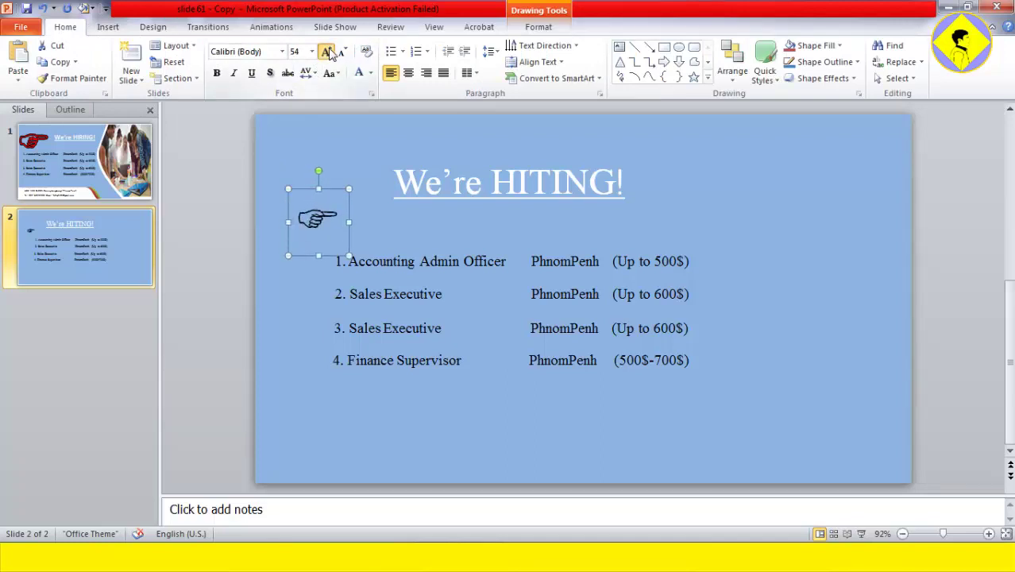
click(327, 52)
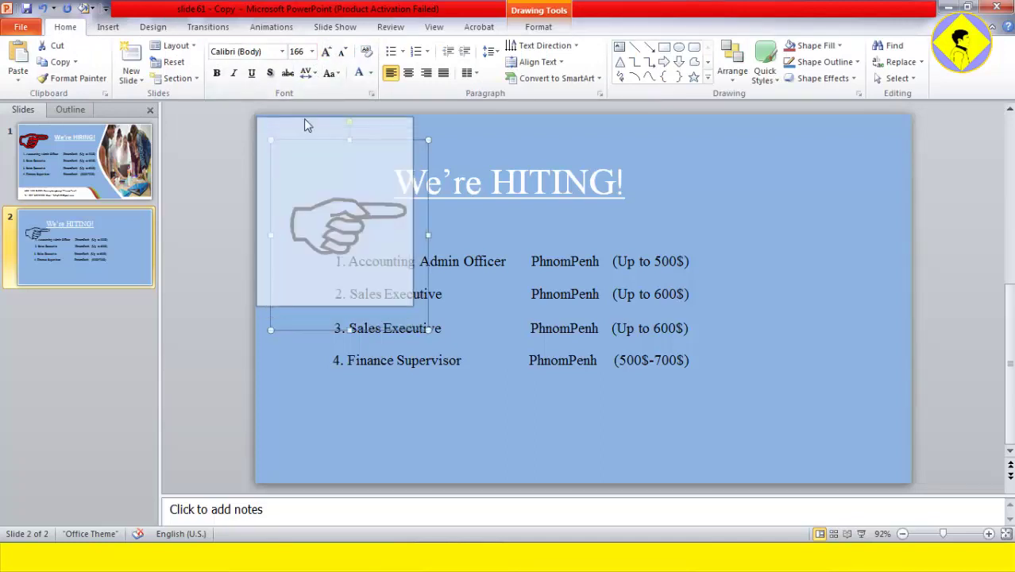
drag(319, 141, 303, 118)
ctrl+scroll(266, 133, down, 1)
scroll(309, 169, down, 1)
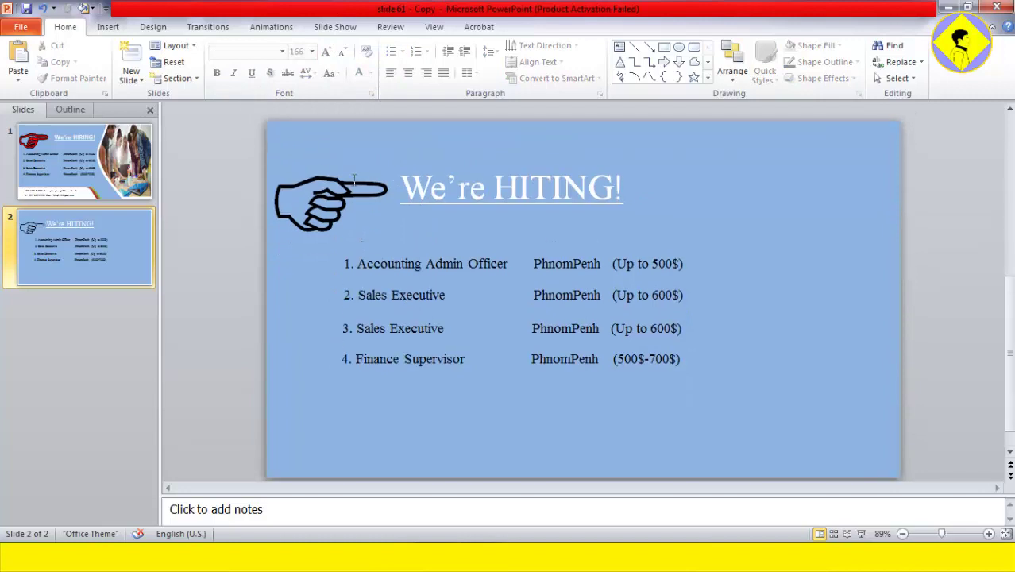
click(323, 202)
click(291, 303)
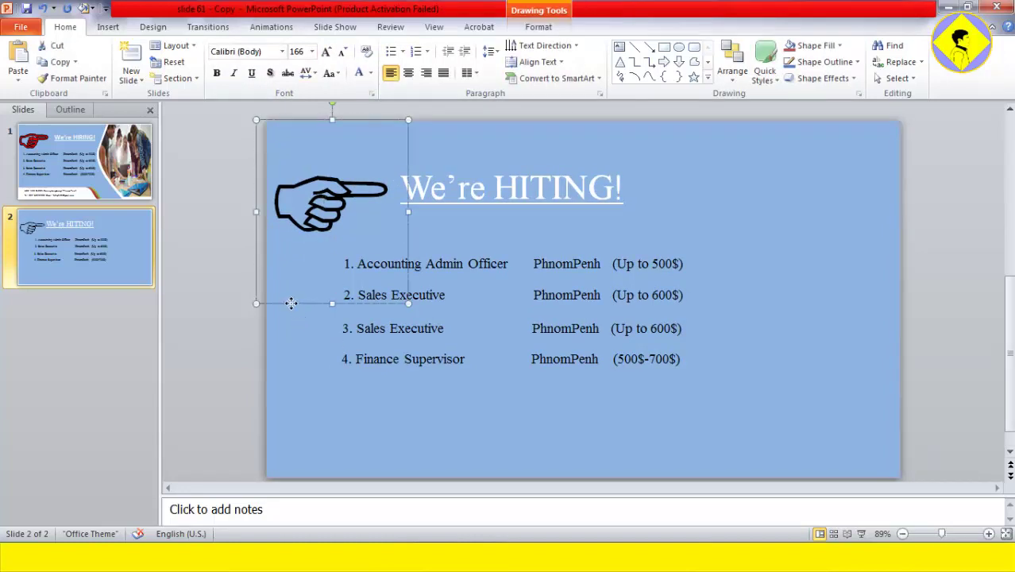
- Fill the hand red from Standard Colors and nudge it up slightly
click(539, 26)
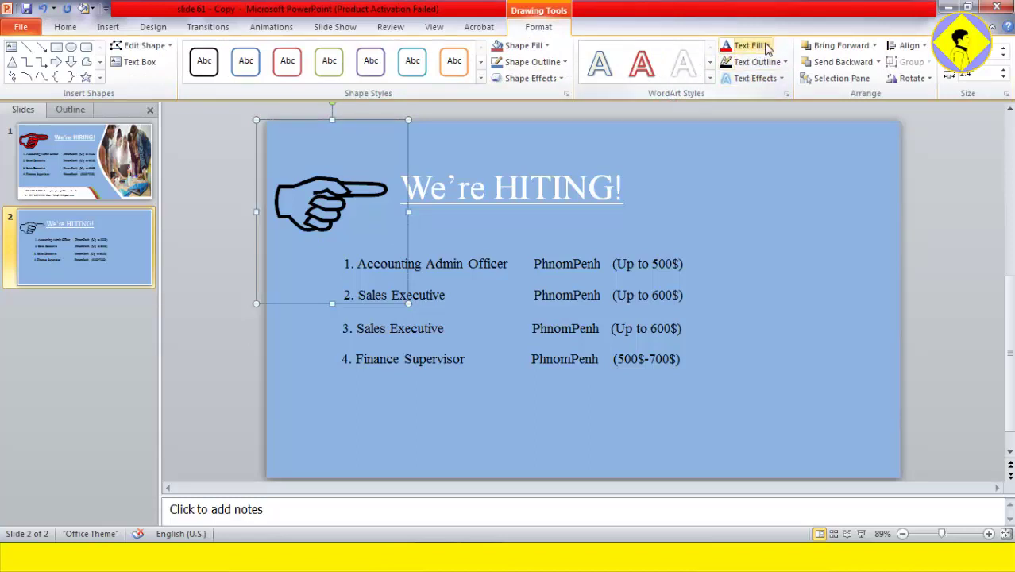
click(769, 46)
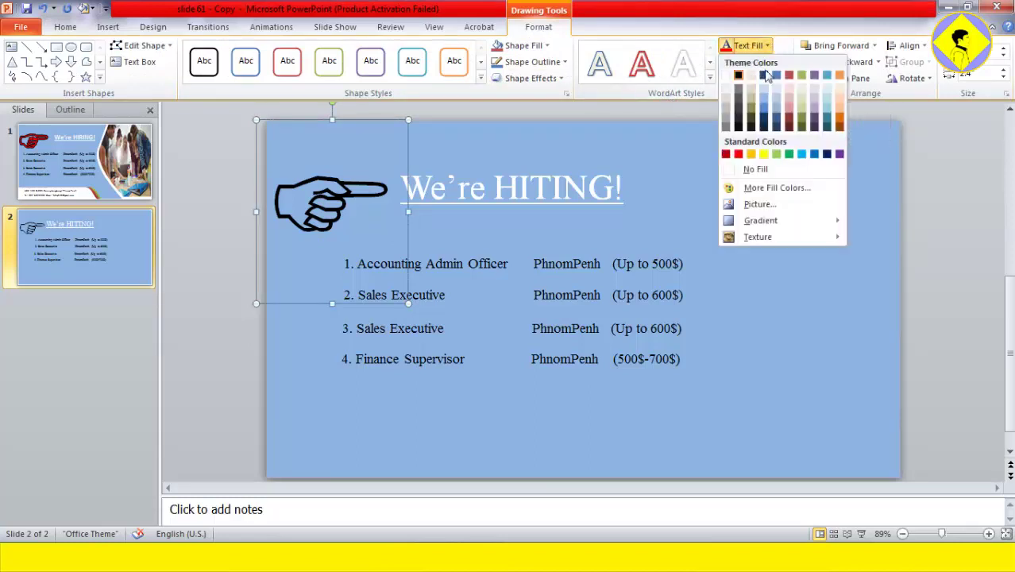
click(744, 153)
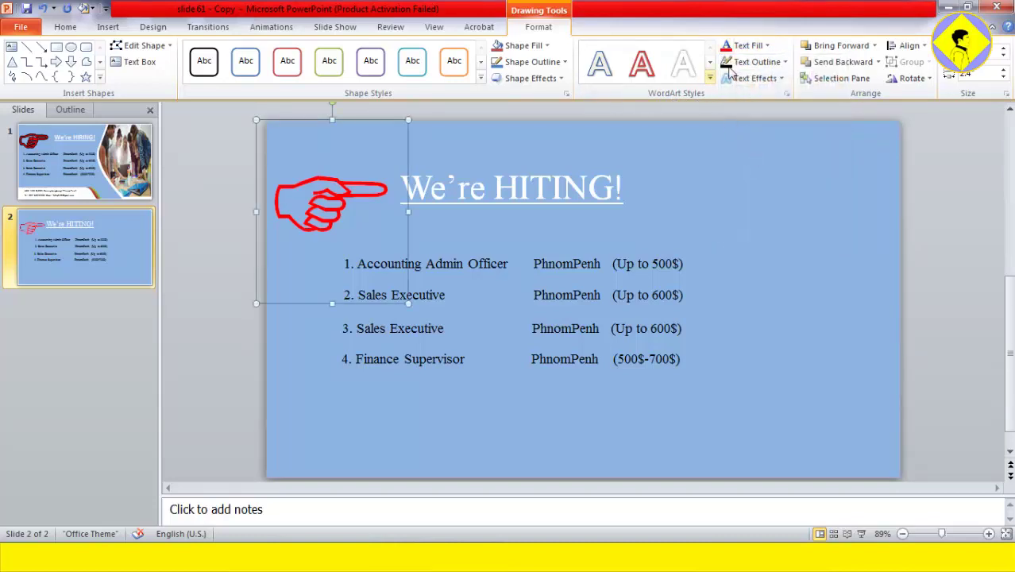
click(767, 46)
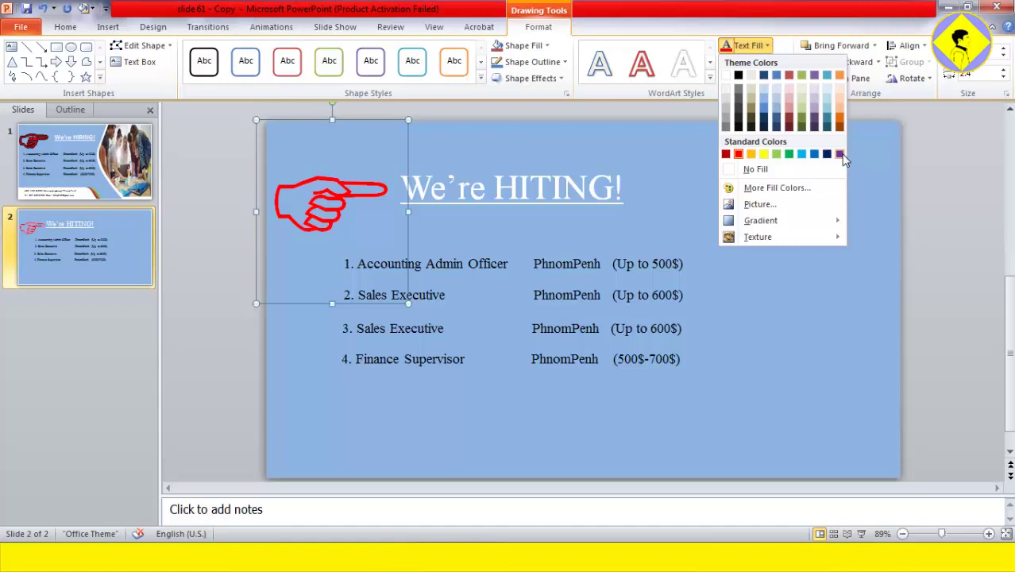
click(738, 154)
click(214, 161)
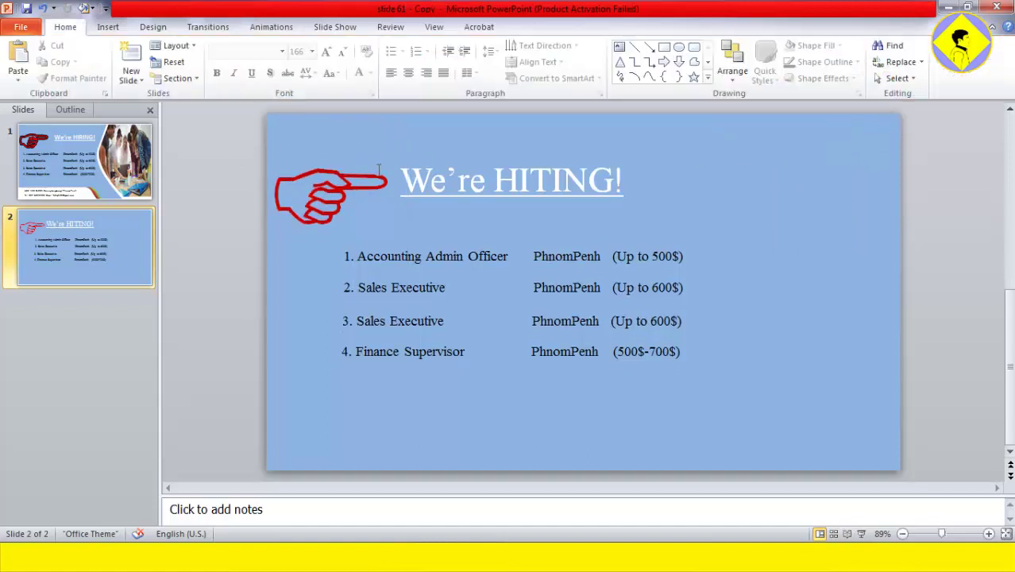
drag(369, 194, 368, 186)
click(246, 280)
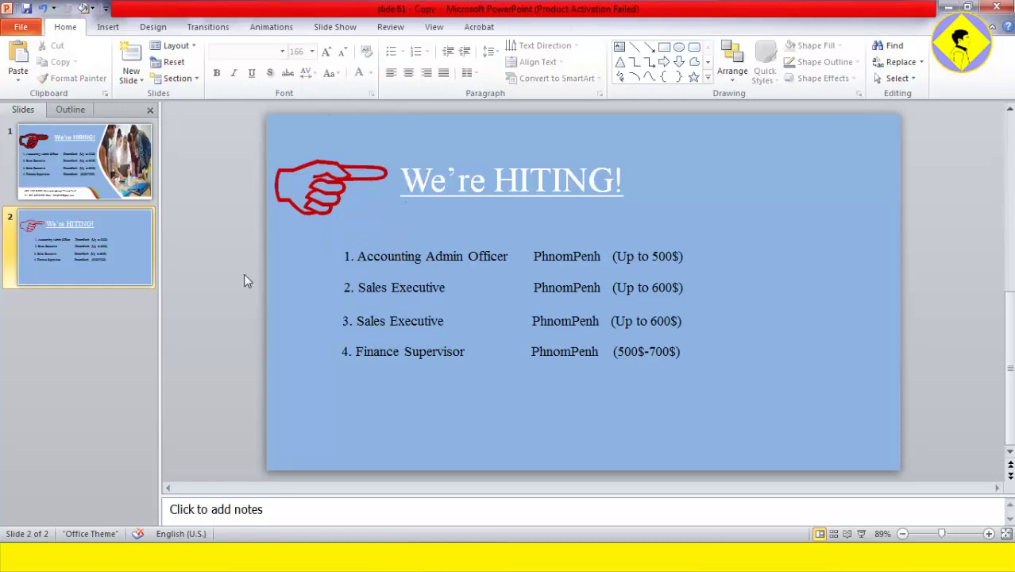
click(64, 189)
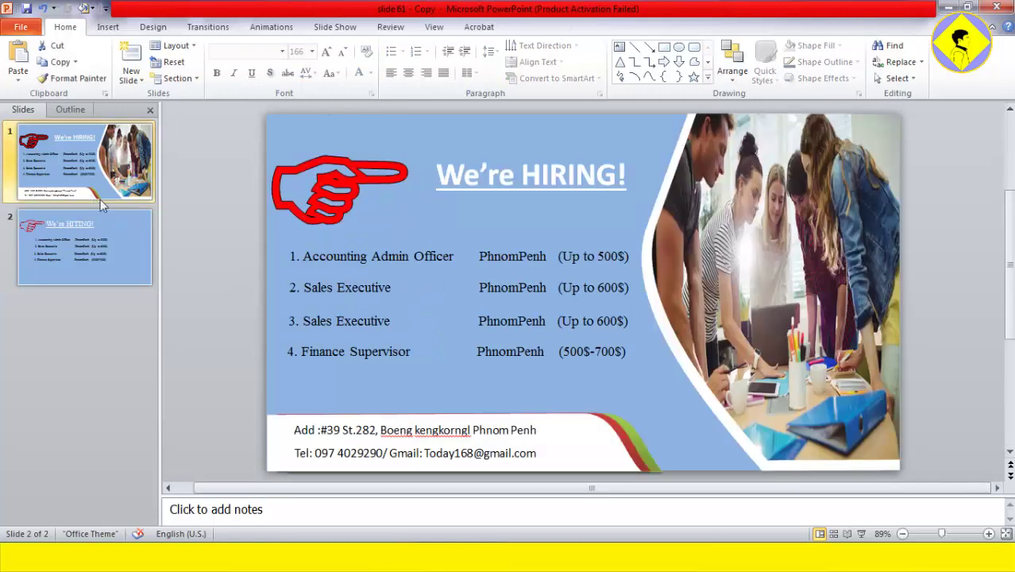
click(312, 184)
click(84, 249)
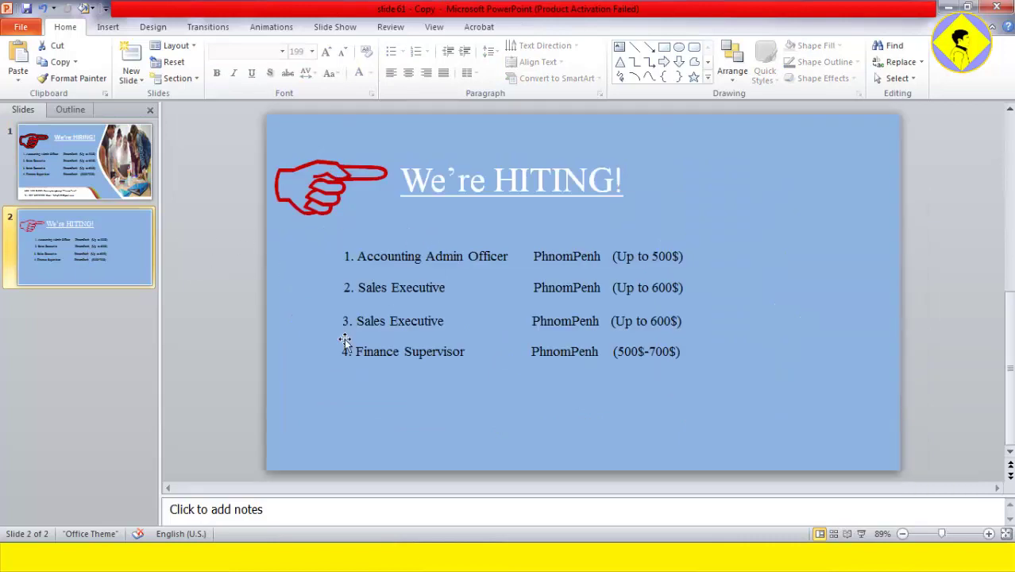
click(128, 181)
click(574, 448)
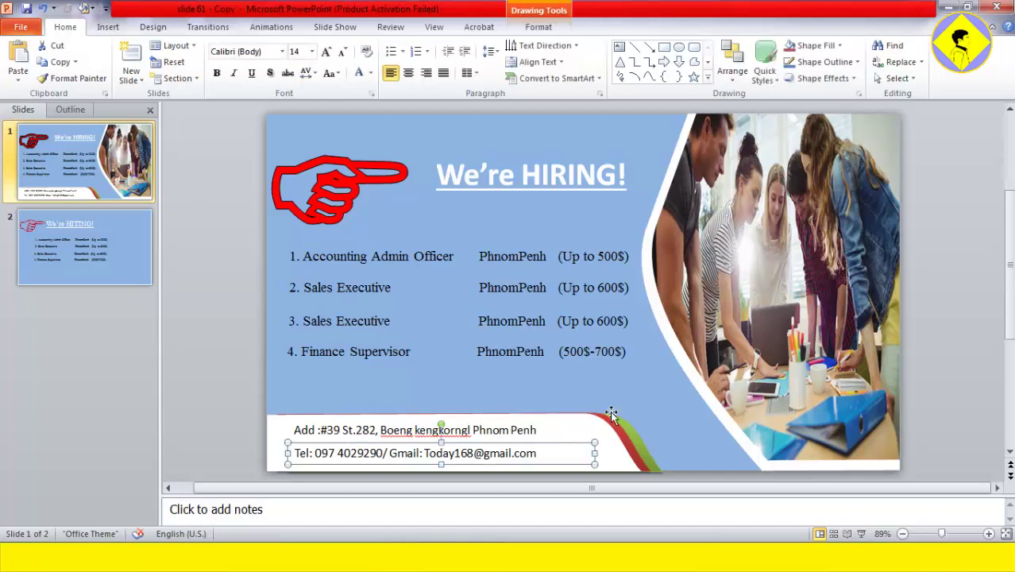
click(584, 422)
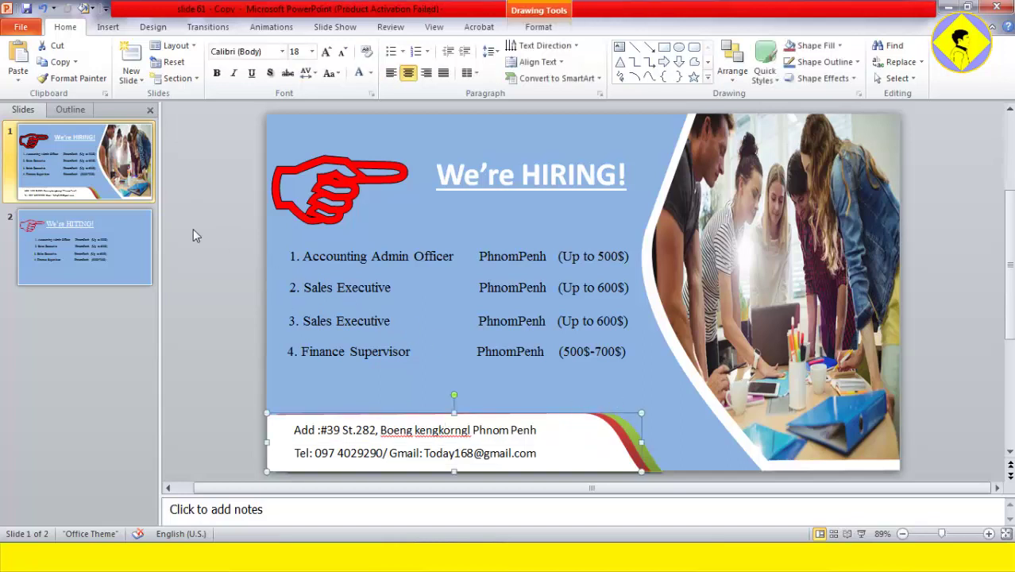
click(86, 237)
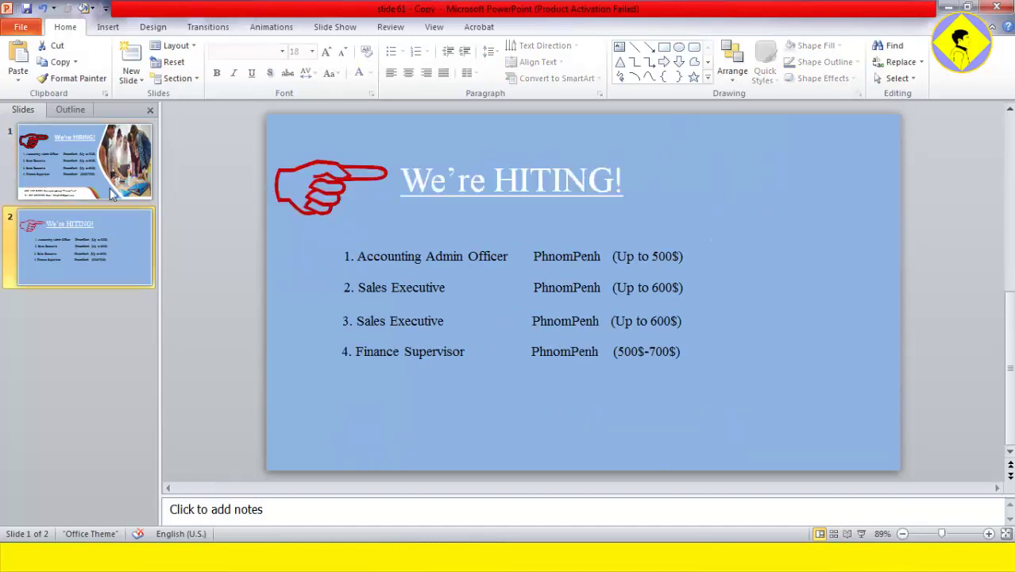
key(Up)
click(110, 248)
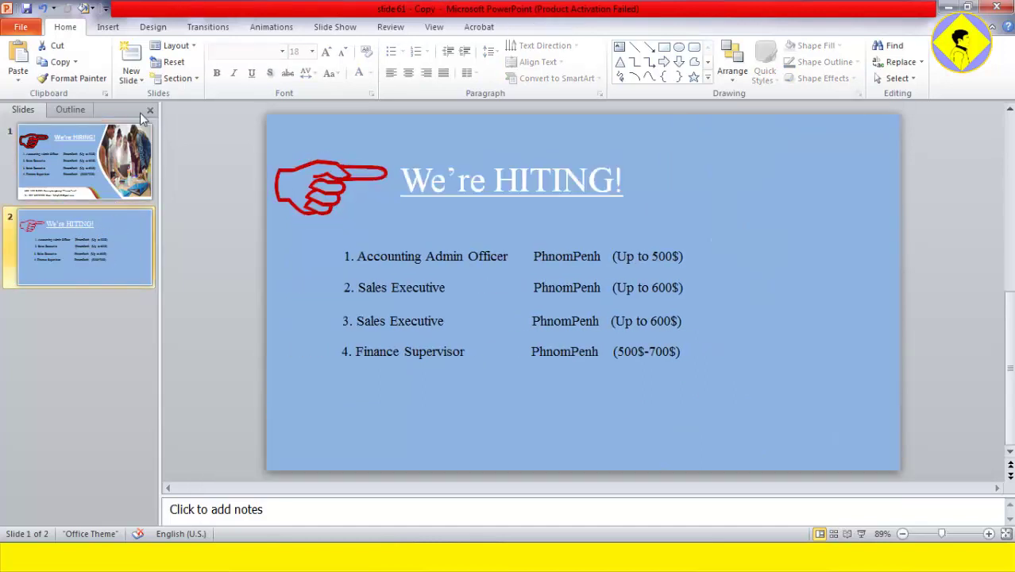
- Draw a rectangle across the bottom-left of slide 2
click(108, 26)
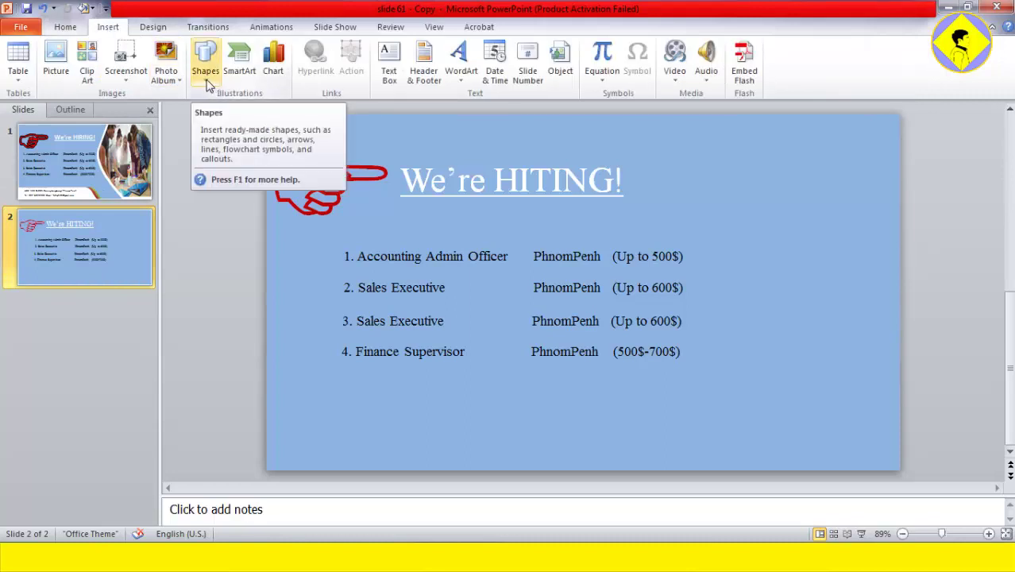
click(207, 82)
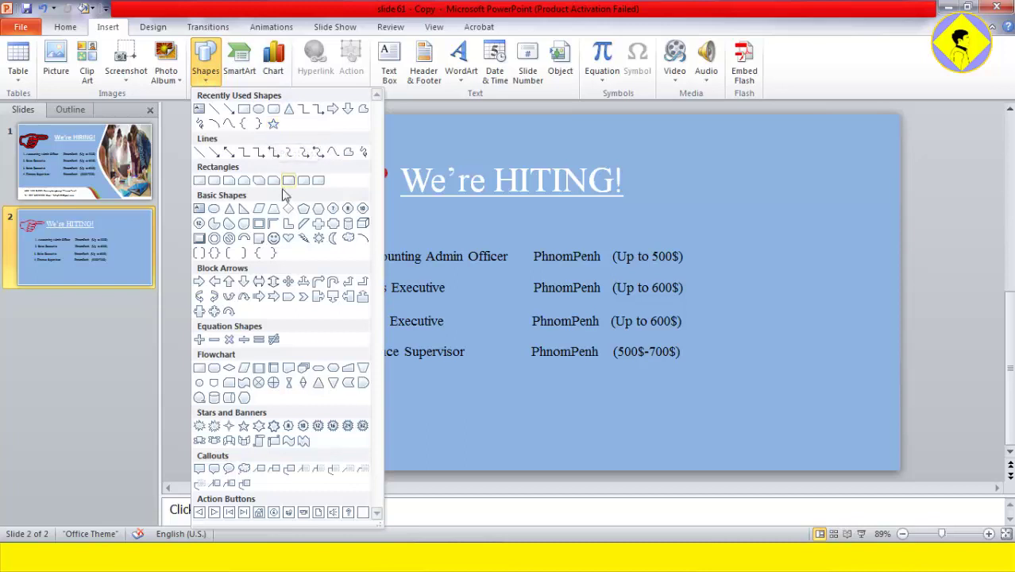
click(243, 110)
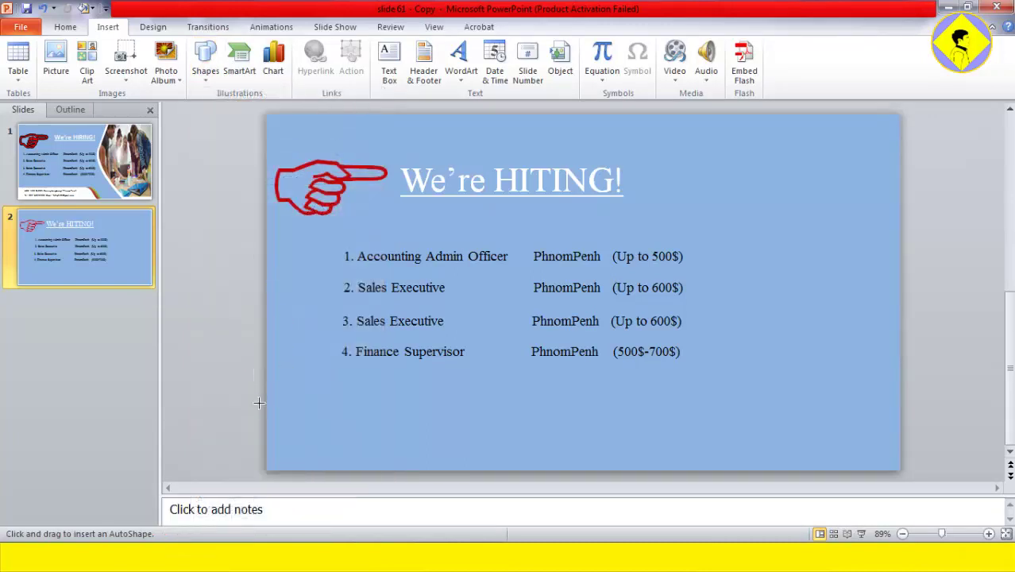
drag(268, 412, 690, 475)
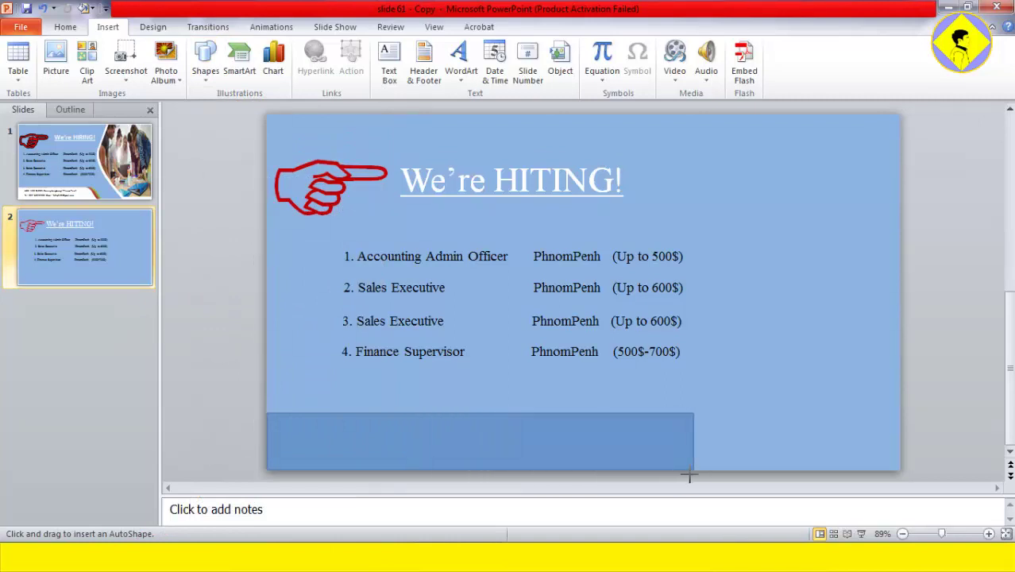
drag(691, 475, 684, 477)
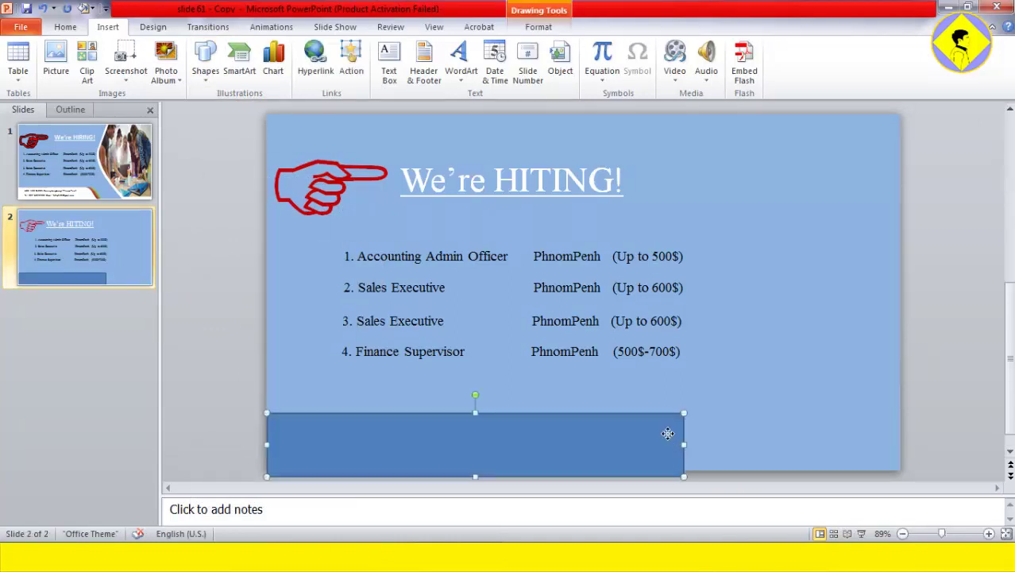
- Use Edit Points to curve the rectangle's top-right corner down, then nudge the panel up slightly
right_click(668, 434)
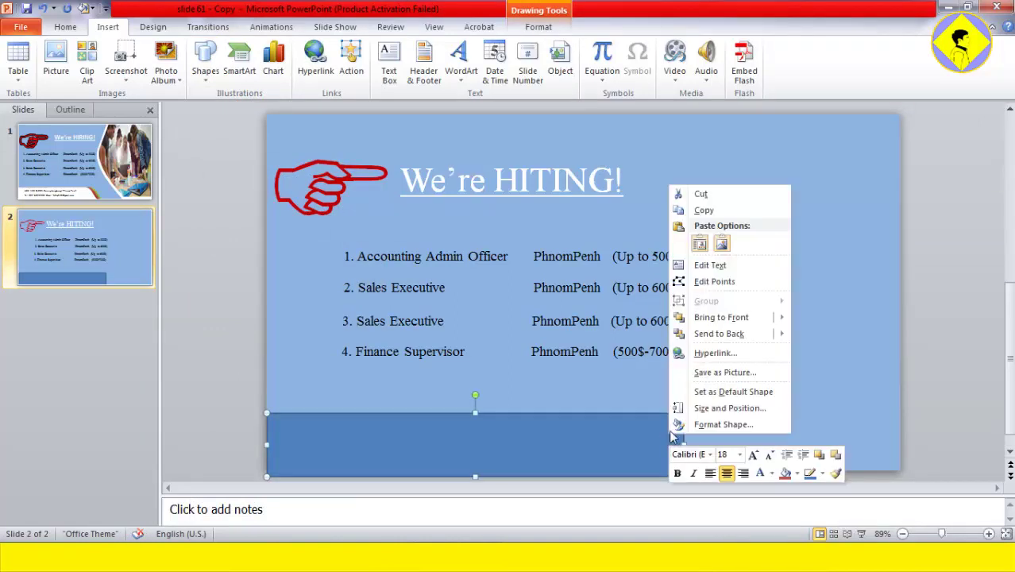
click(712, 281)
mouse_move(683, 413)
mouse_down()
mouse_move(579, 412)
mouse_move(615, 429)
mouse_move(672, 410)
mouse_up()
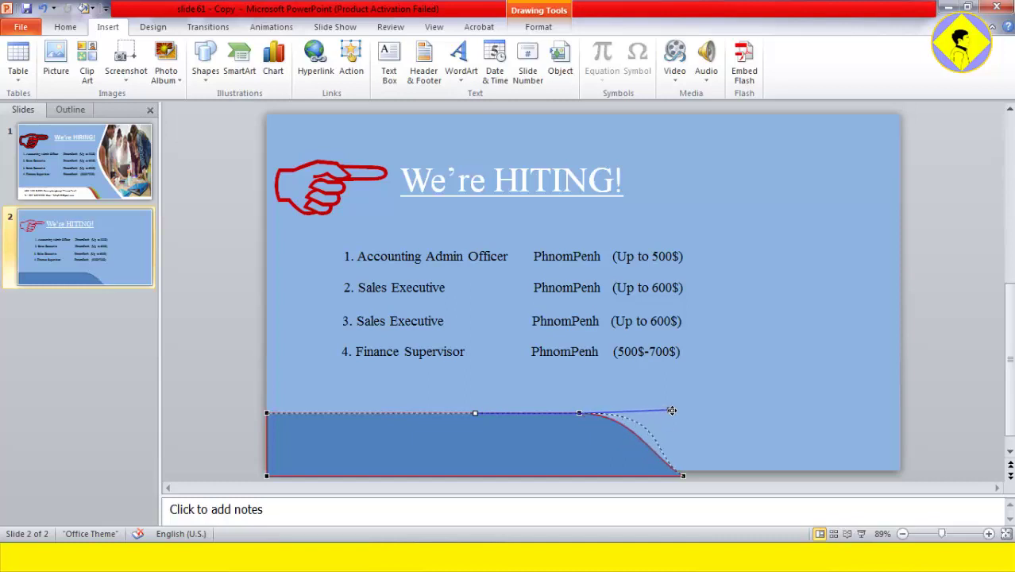
click(899, 395)
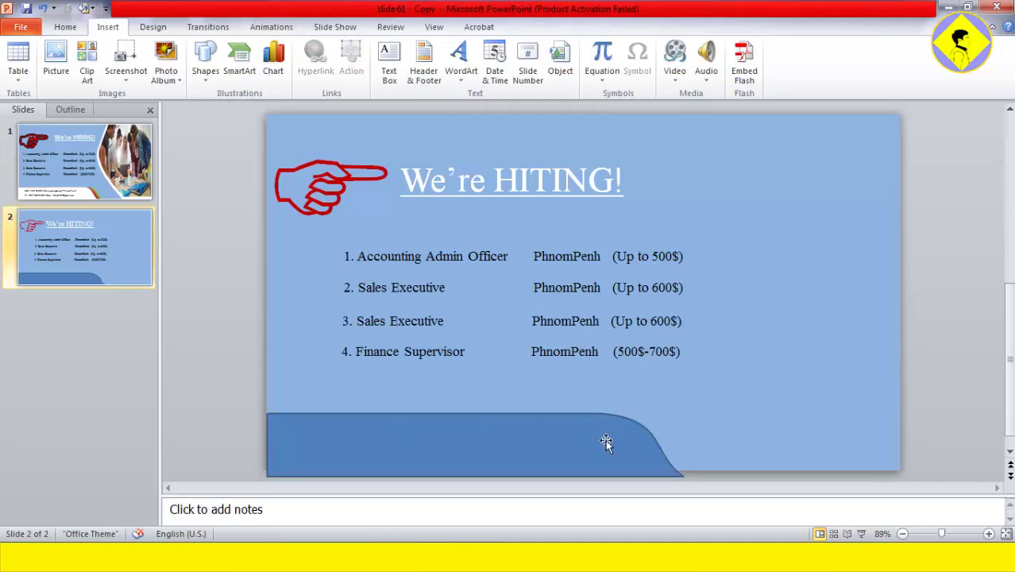
drag(606, 443, 608, 437)
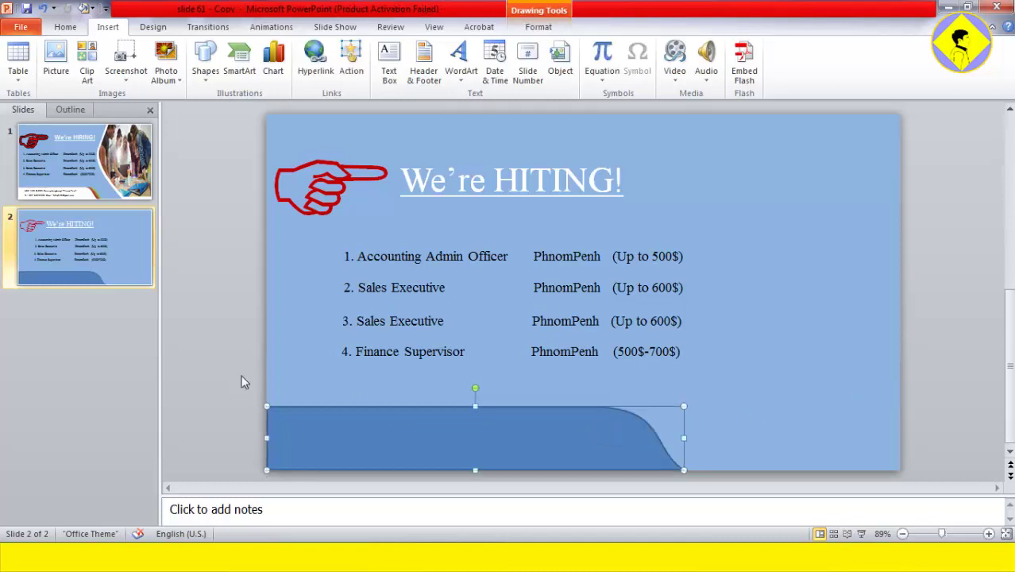
- Give the footer panel no outline and a white fill
click(539, 27)
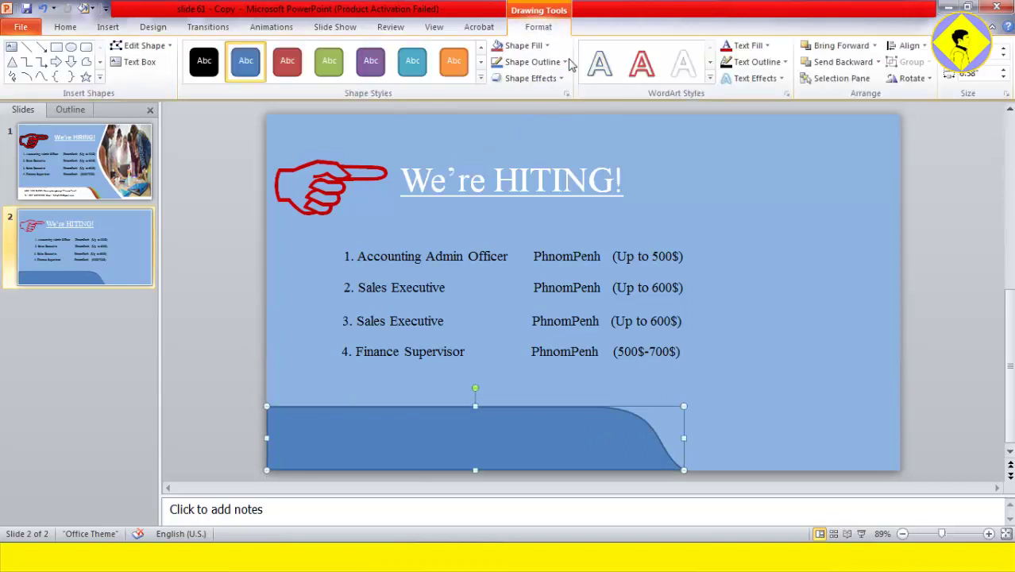
click(565, 62)
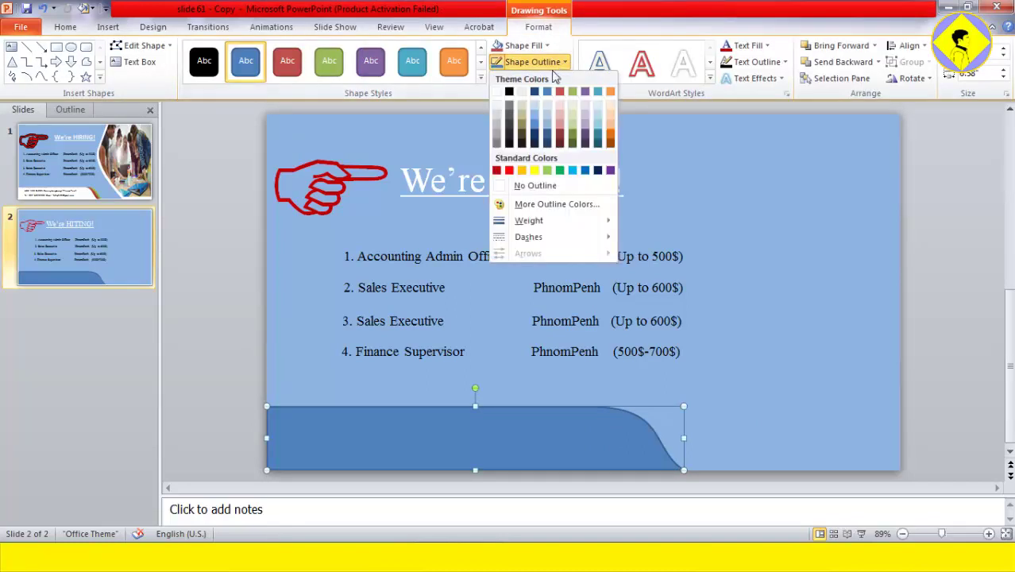
click(536, 186)
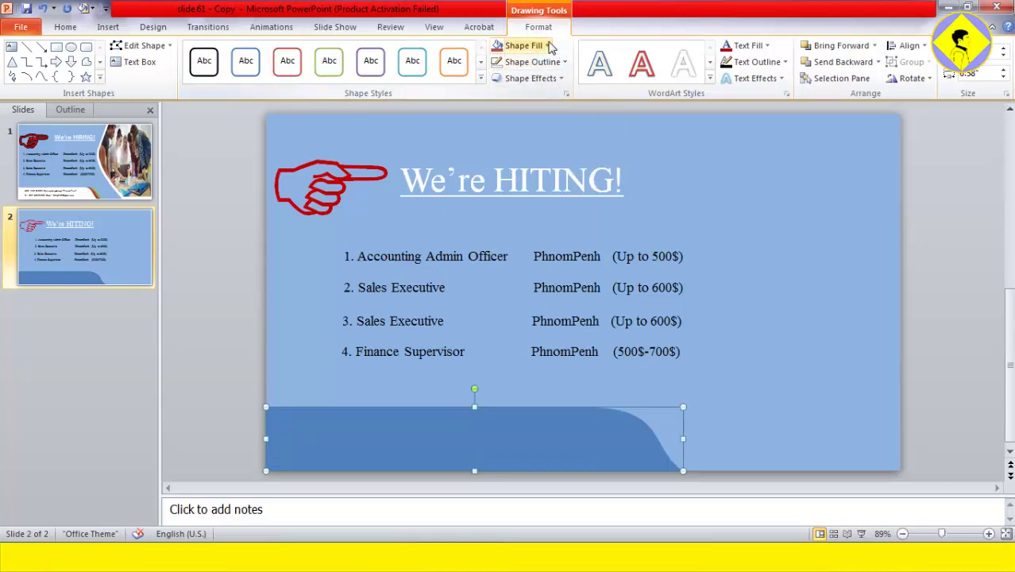
click(548, 47)
click(497, 76)
- Nudge the white panel down to the bottom edge and bring up slide 1
click(202, 306)
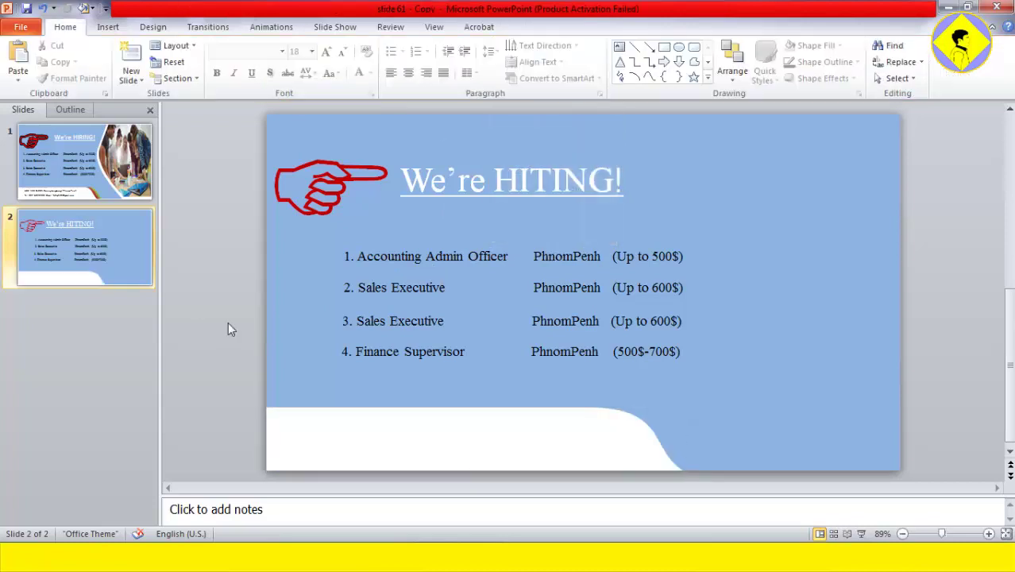
click(444, 439)
drag(453, 427, 459, 433)
click(241, 332)
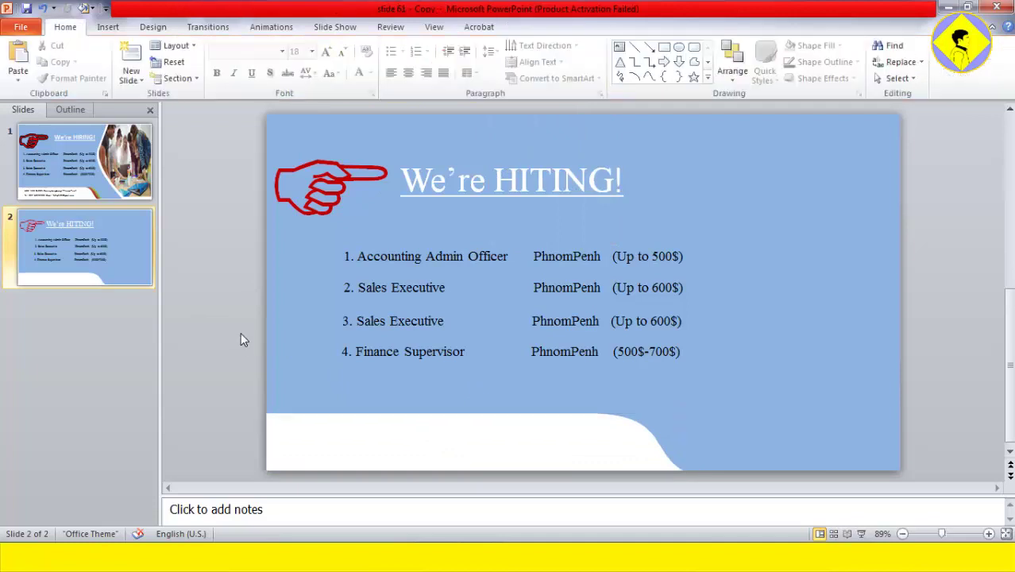
click(85, 199)
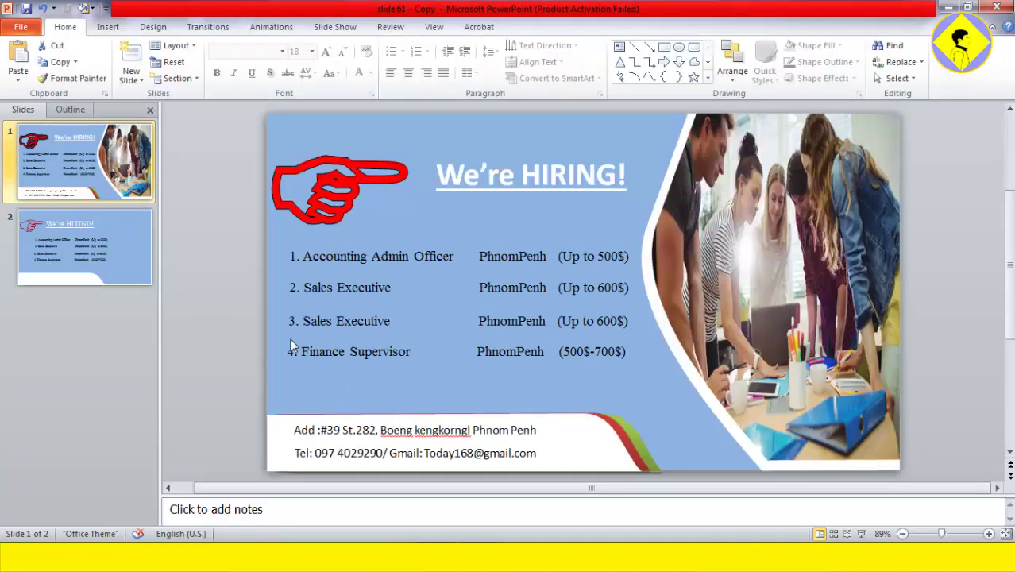
- Bring slide 1's address and contact text box onto slide 2's white footer
click(357, 436)
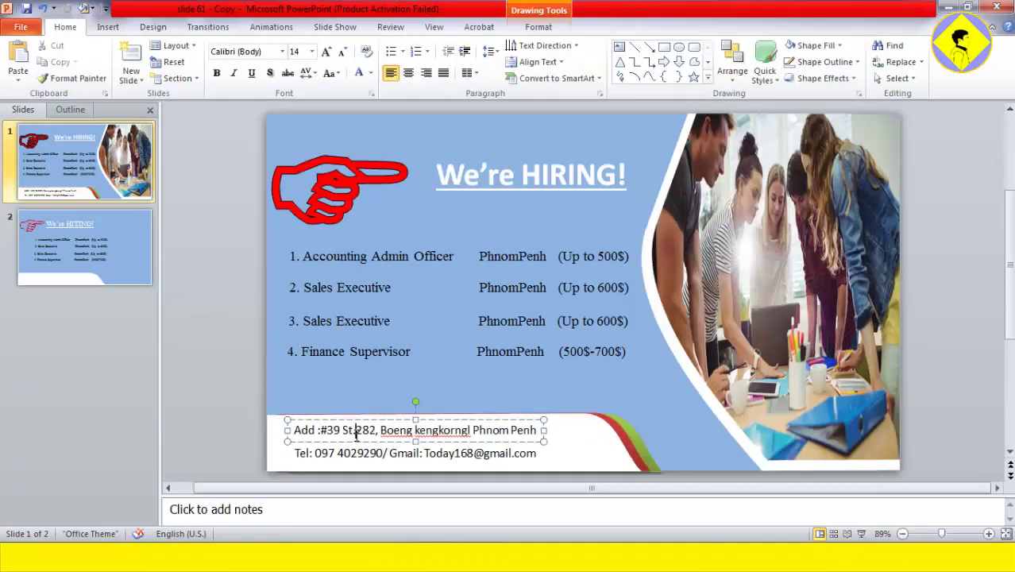
click(85, 246)
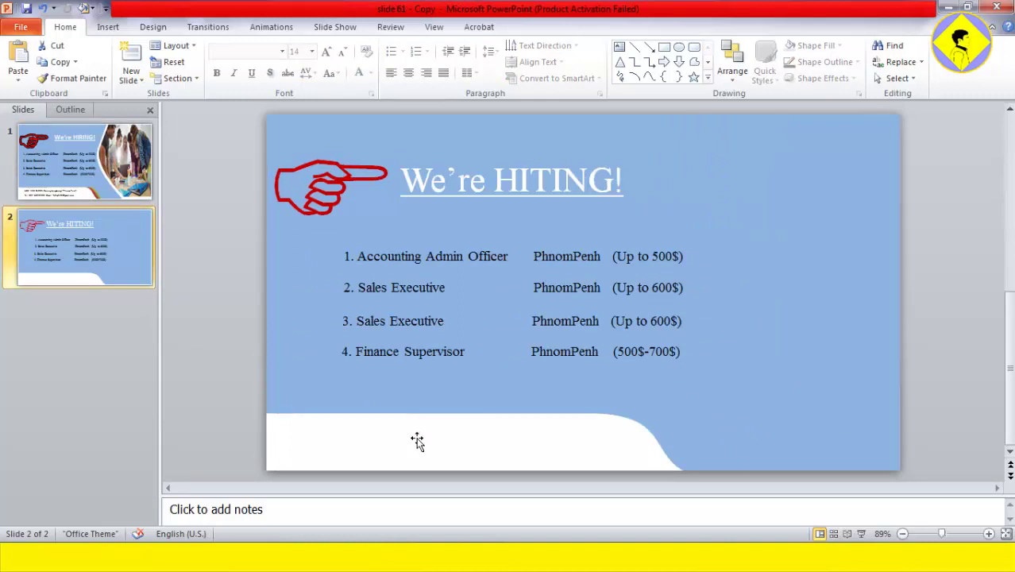
key(ctrl+v)
- Narrow the white footer curve from its right end and paste a copy of it
click(598, 430)
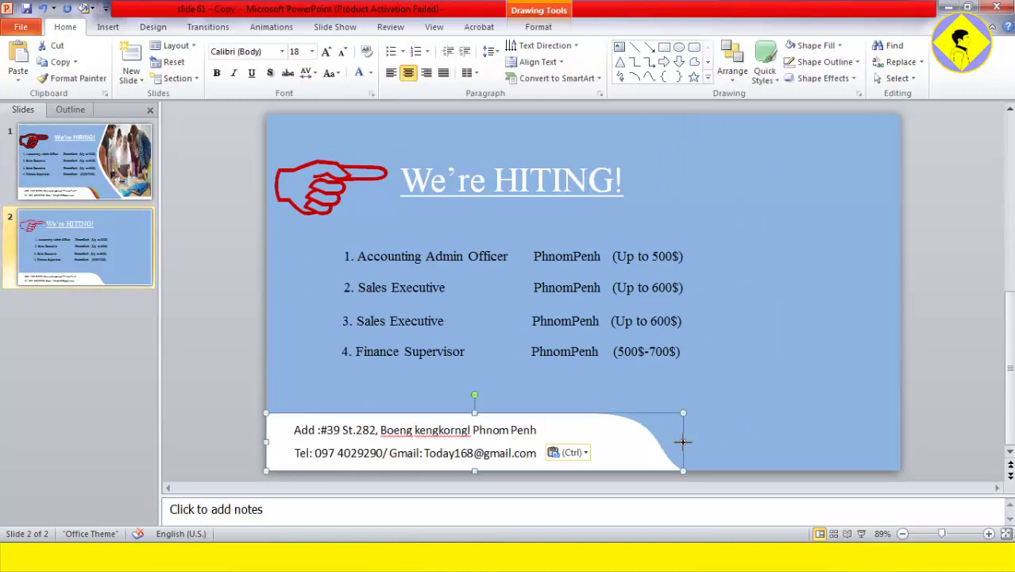
mouse_move(684, 442)
mouse_down()
mouse_move(611, 442)
mouse_move(636, 441)
mouse_up()
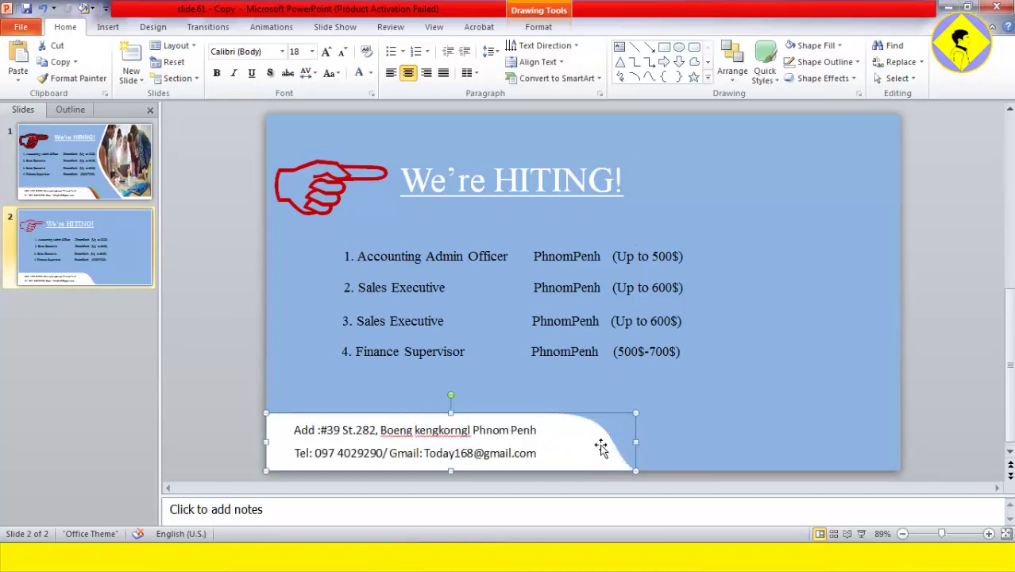
key(ctrl+v)
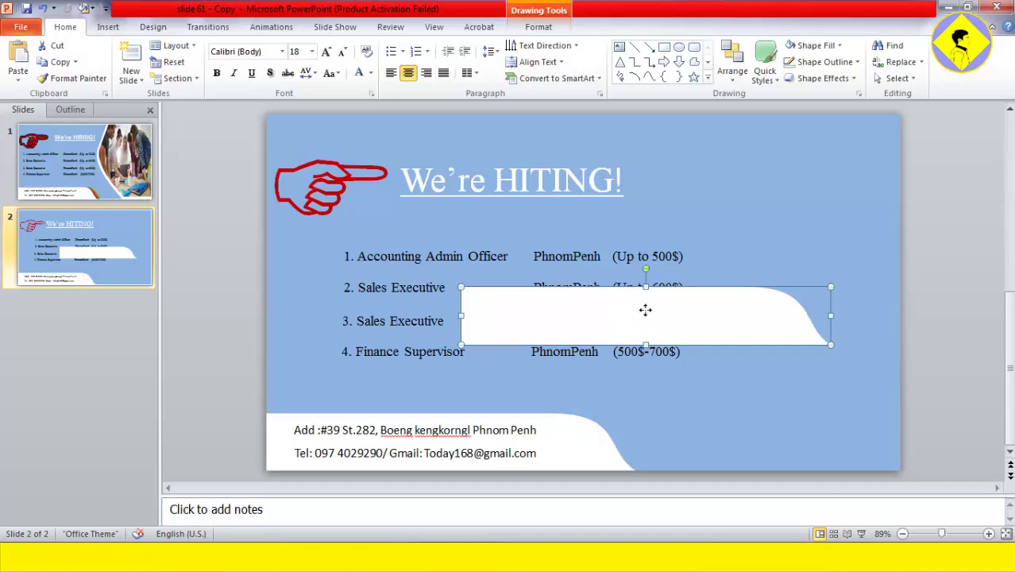
- Paste another copy of the white curve and give the middle copy a red shape style
key(ctrl+v)
drag(651, 207, 527, 239)
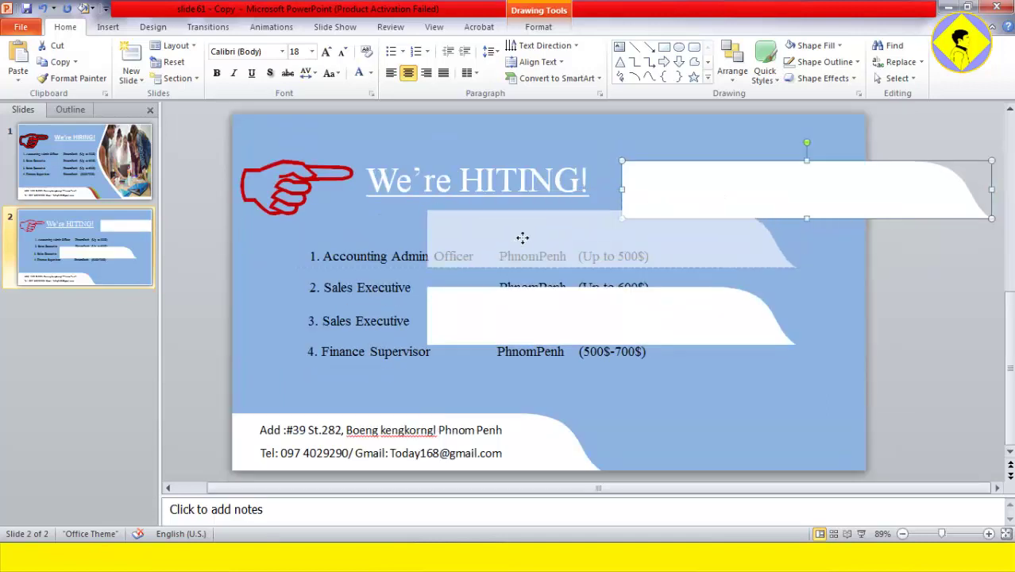
drag(619, 317, 565, 324)
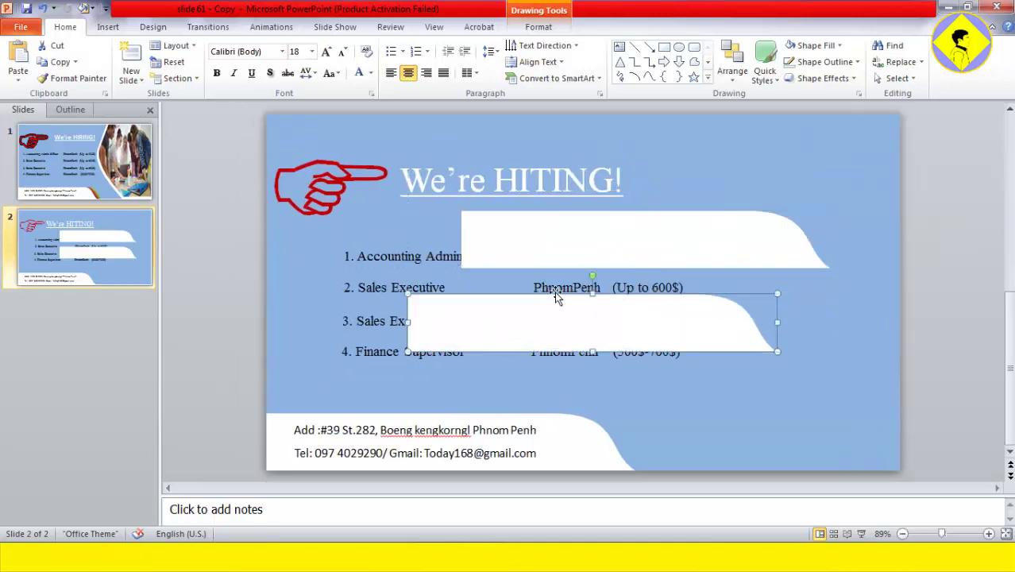
click(538, 27)
click(481, 77)
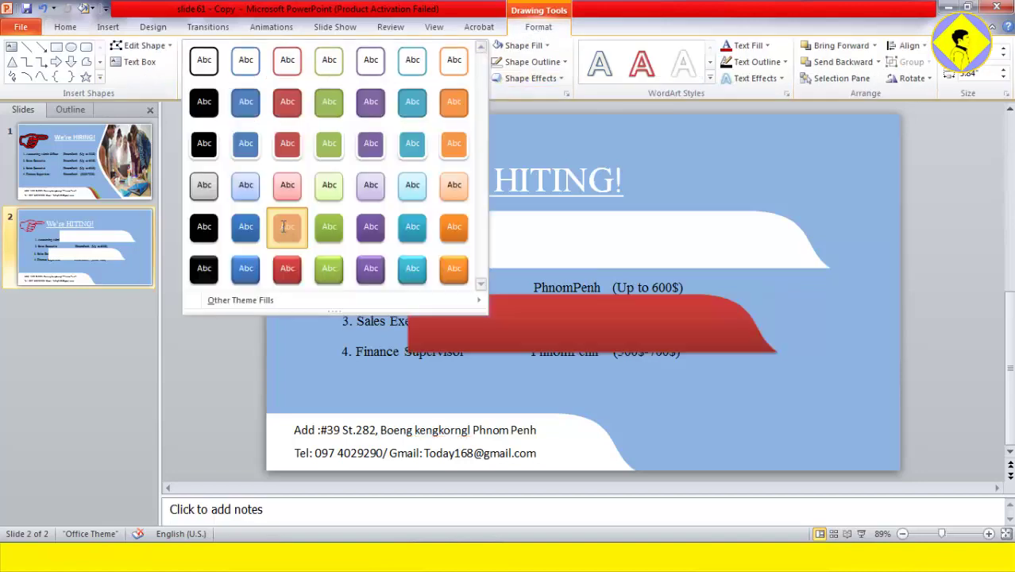
click(283, 227)
- Send the red curve to the back and line it up beneath the white footer's curved edge
drag(663, 298, 570, 378)
right_click(571, 379)
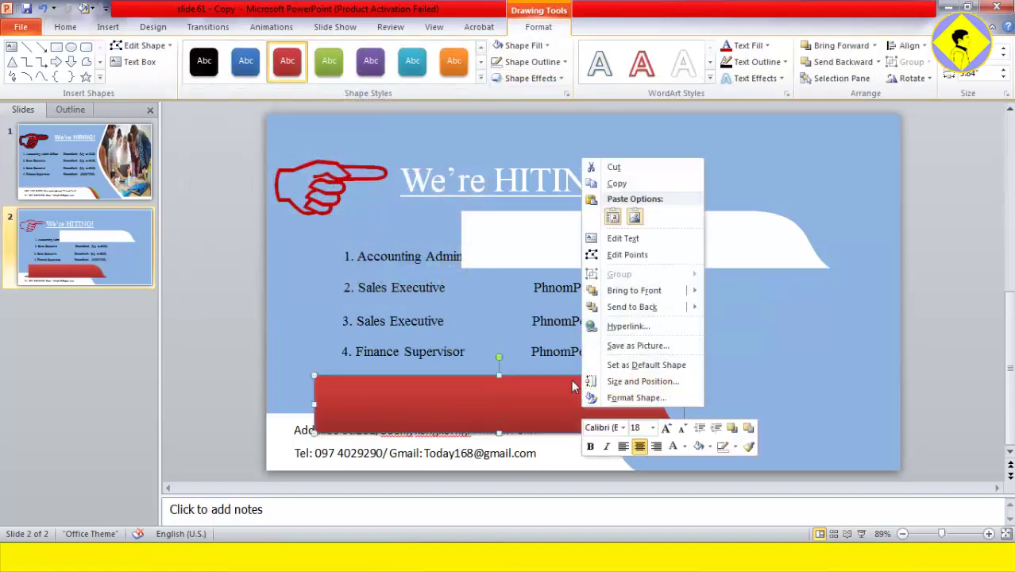
mouse_move(688, 314)
click(733, 310)
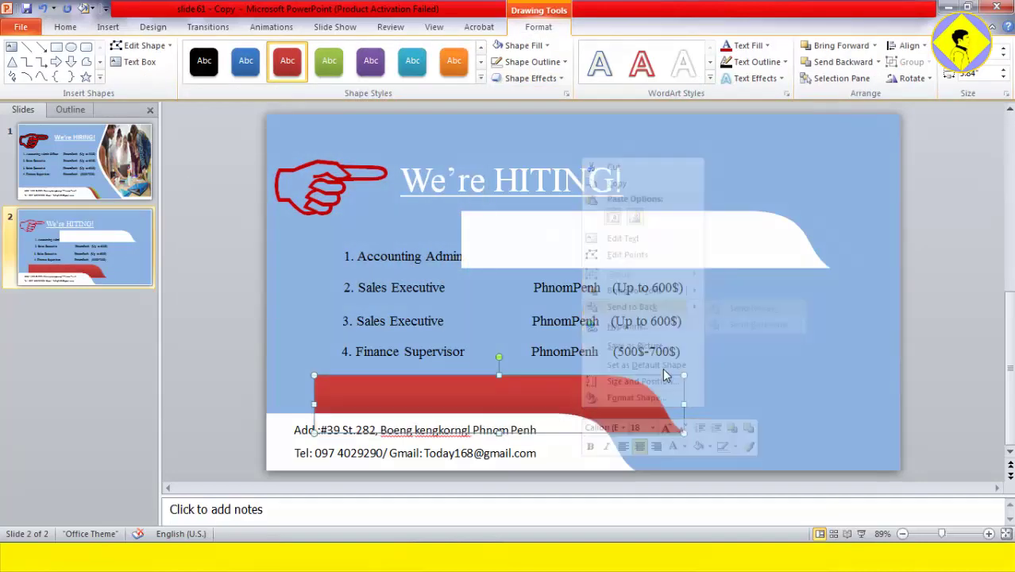
drag(616, 397, 604, 435)
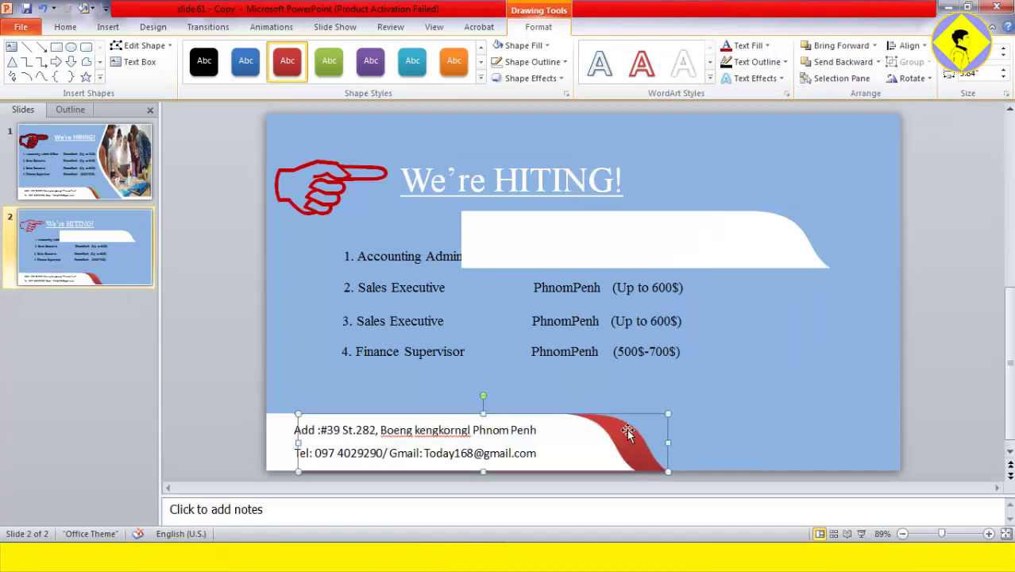
key(Left)
key(Left)
key(Left)
key(Left)
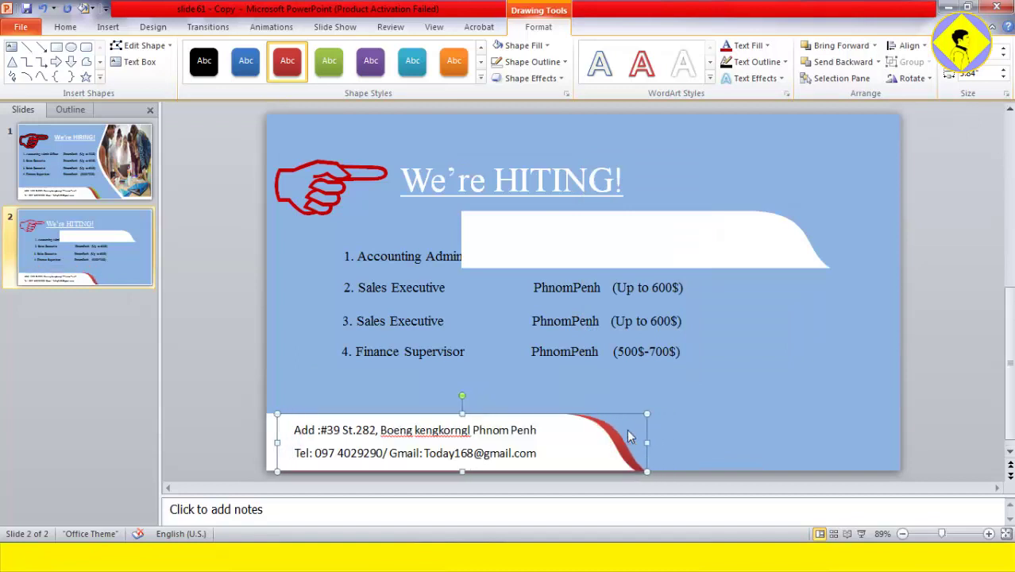
key(Up)
key(Down)
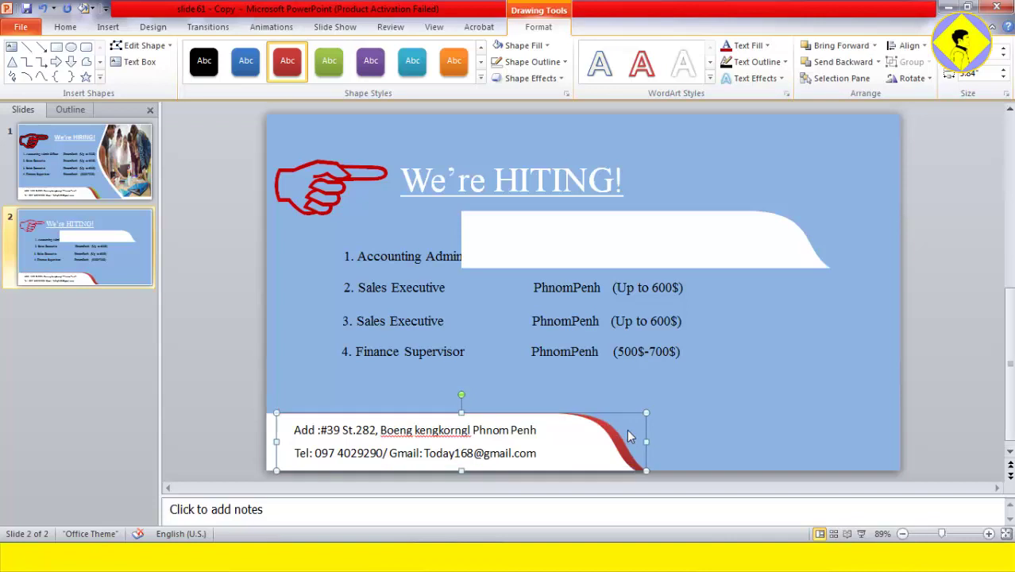
click(688, 230)
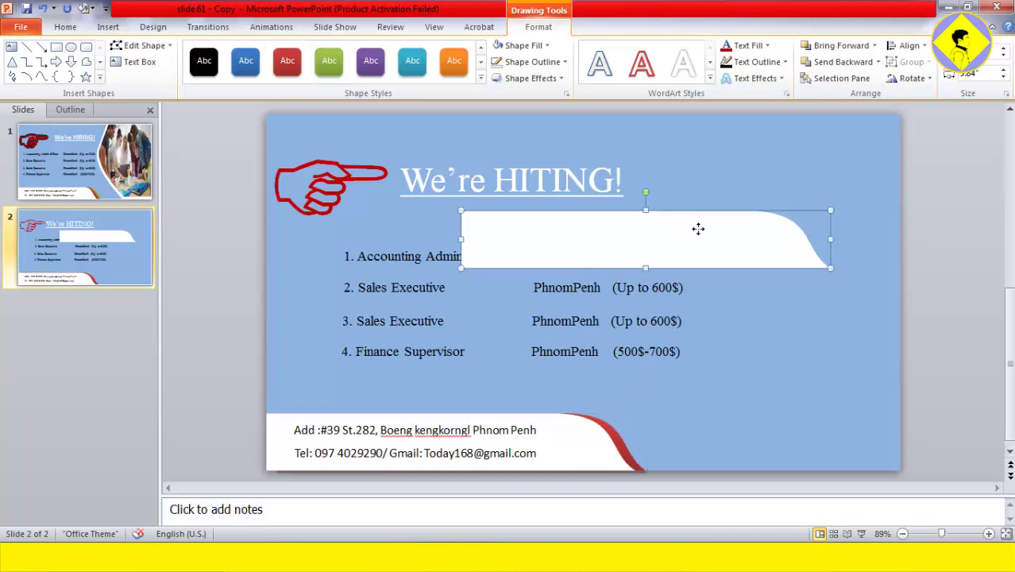
- Give the last white copy a green style, send it to the back, and offset it left behind the red stripe
drag(697, 228, 684, 382)
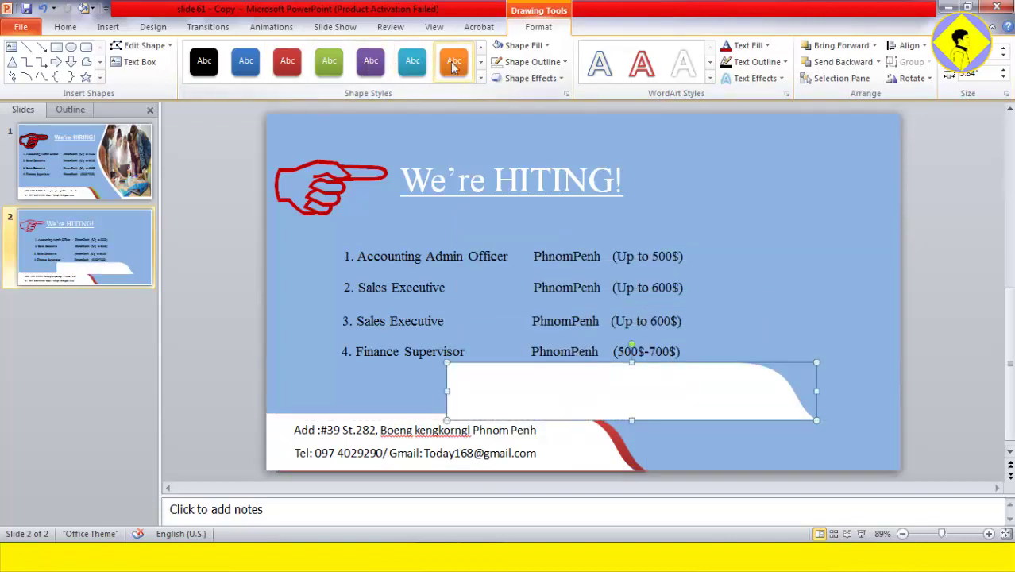
click(480, 77)
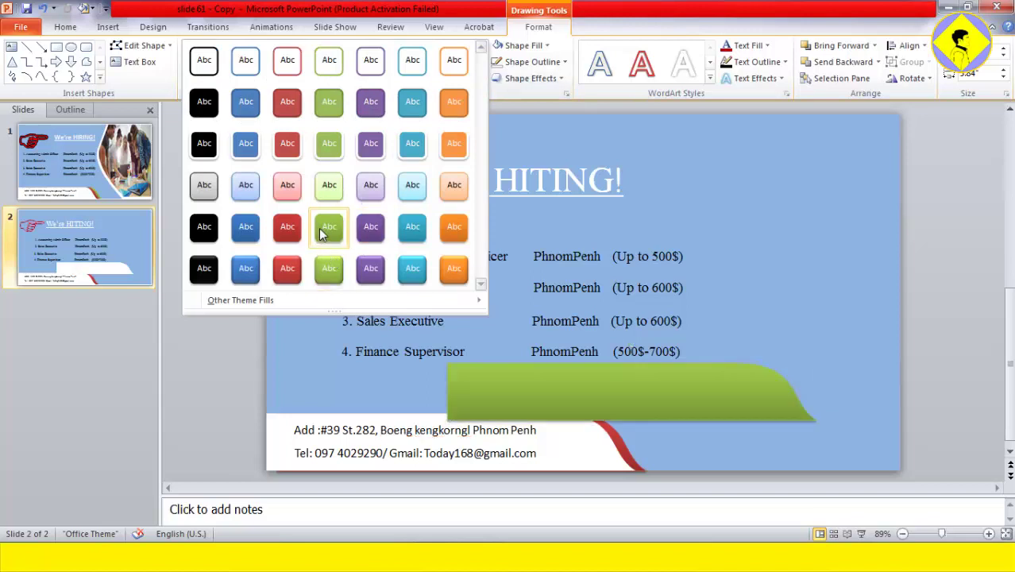
click(321, 231)
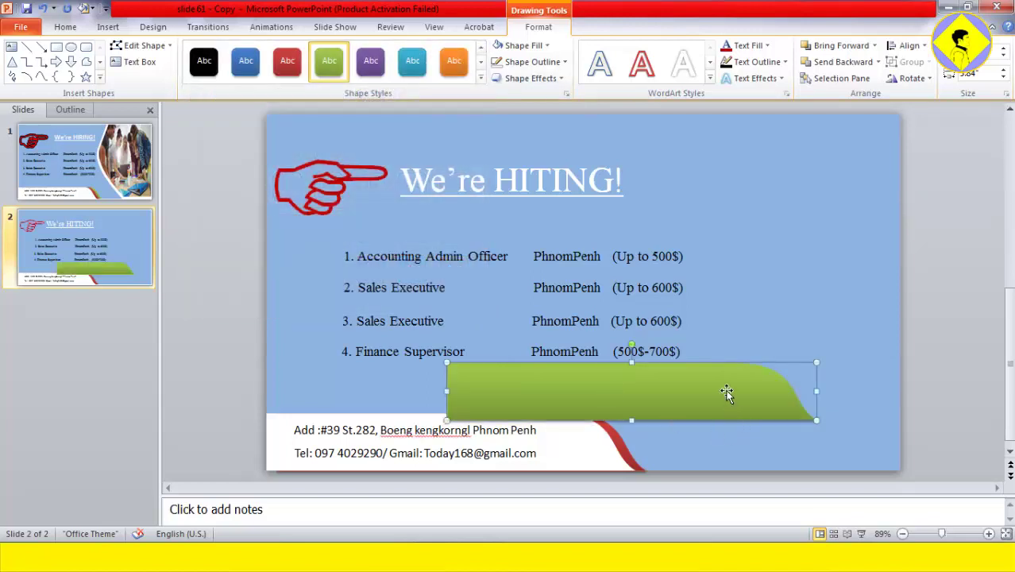
drag(727, 391, 675, 420)
right_click(675, 420)
mouse_move(785, 322)
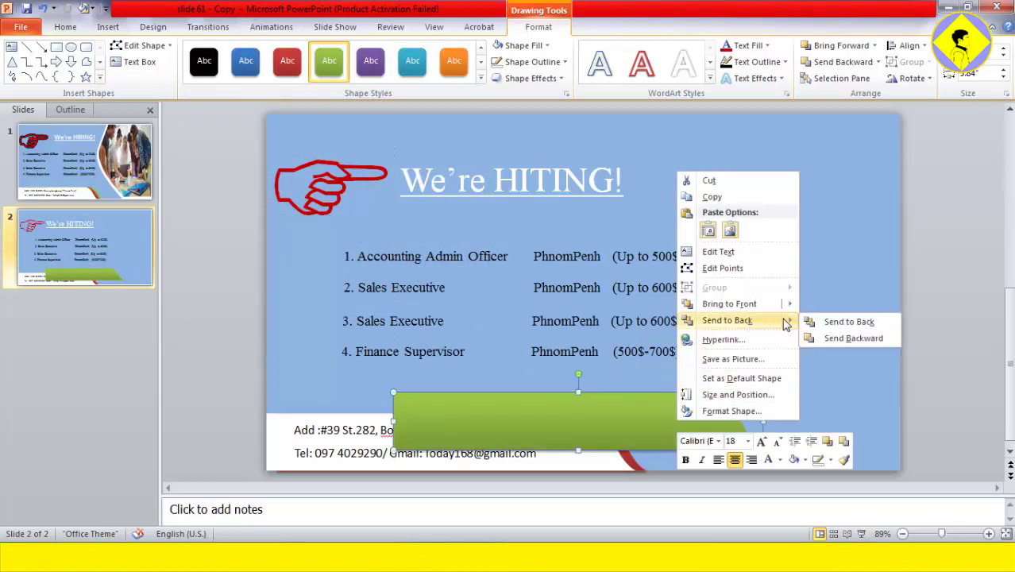
click(847, 322)
drag(696, 438, 666, 459)
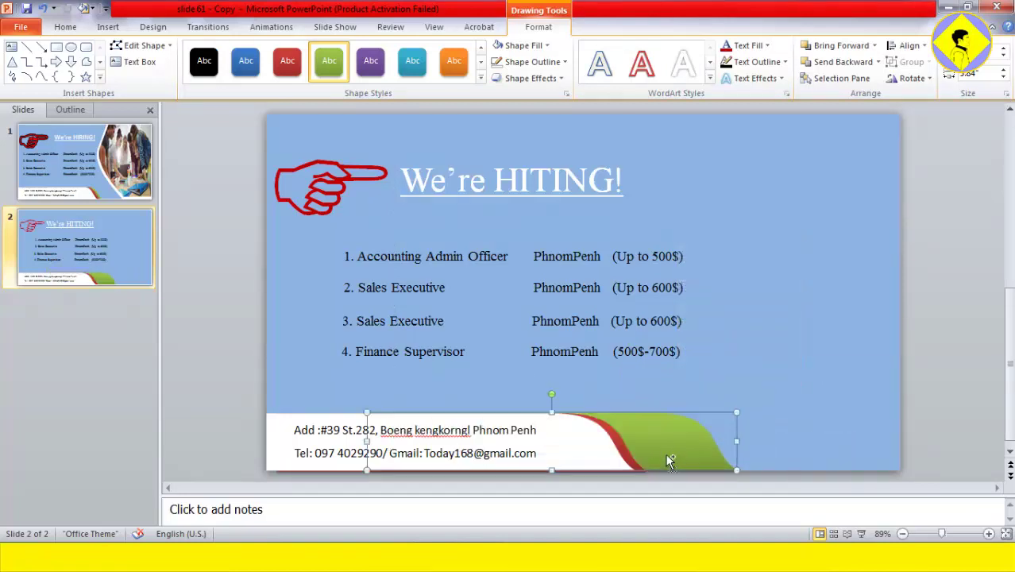
key(Left)
key(Left)
key(Left)
key(Left)
key(Left)
key(Left)
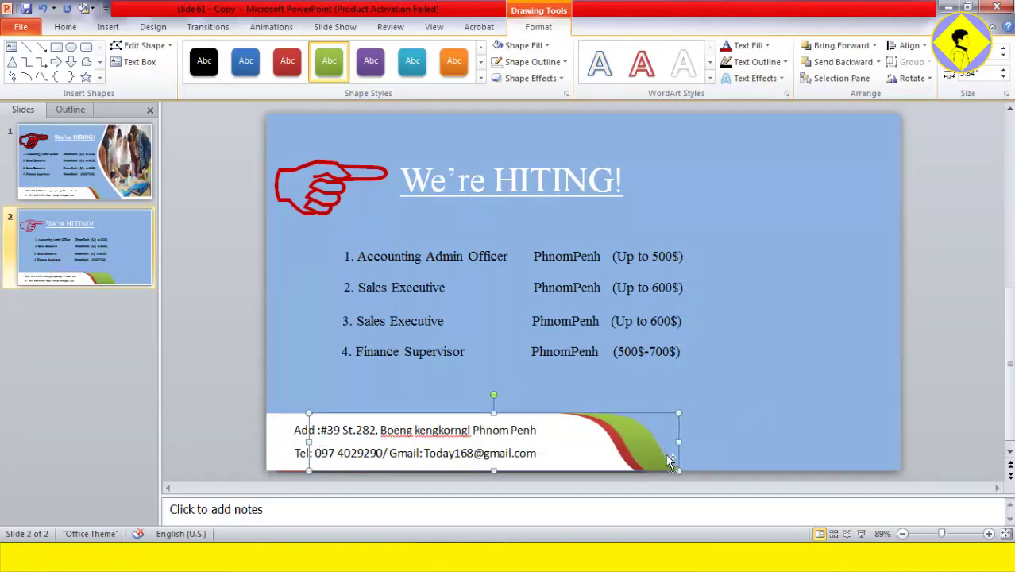
click(256, 345)
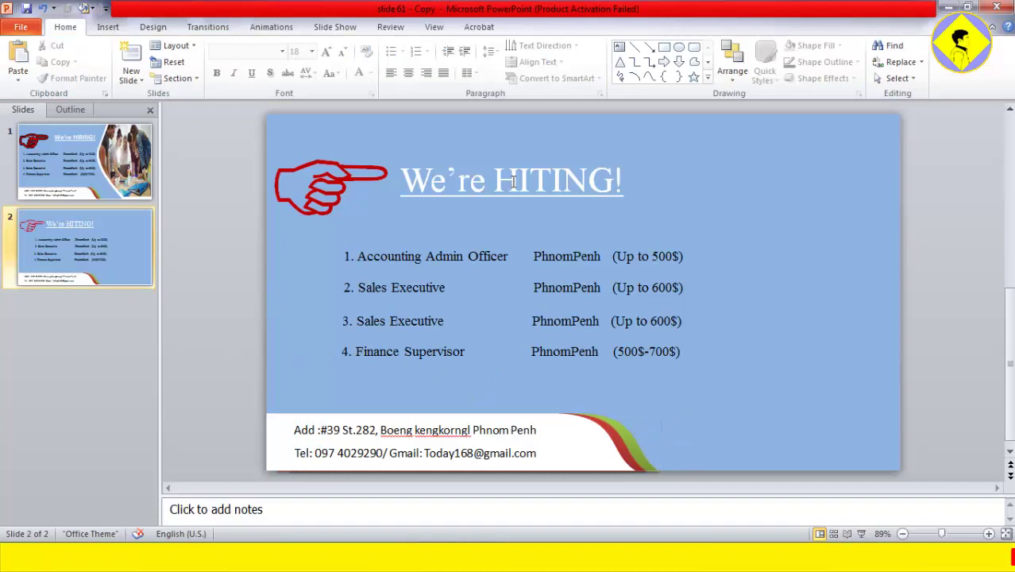
- Shift the job list further left, compare with slide 1, and bring up the Shapes gallery on slide 2
click(503, 238)
drag(482, 238, 433, 242)
click(85, 159)
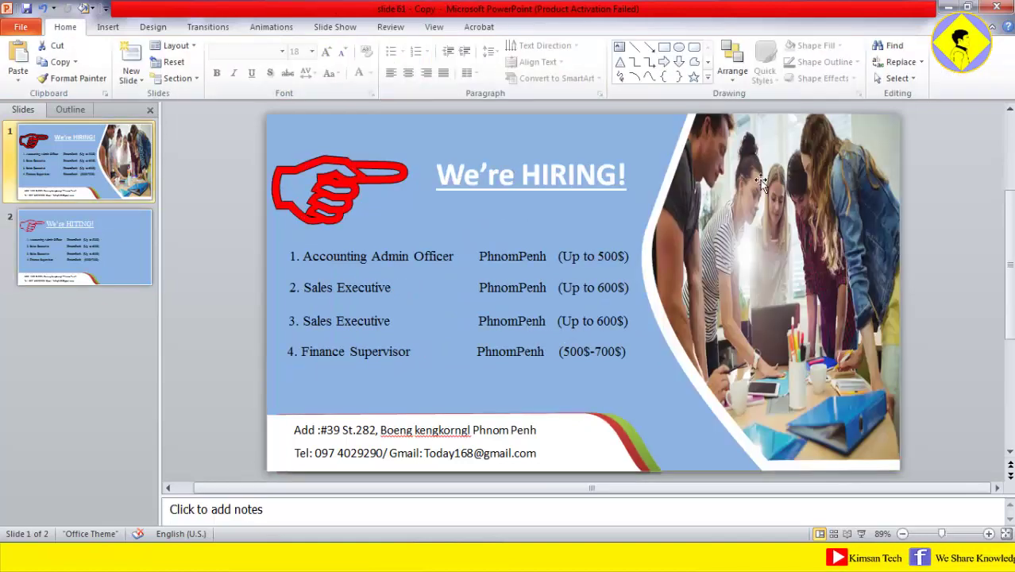
key(Down)
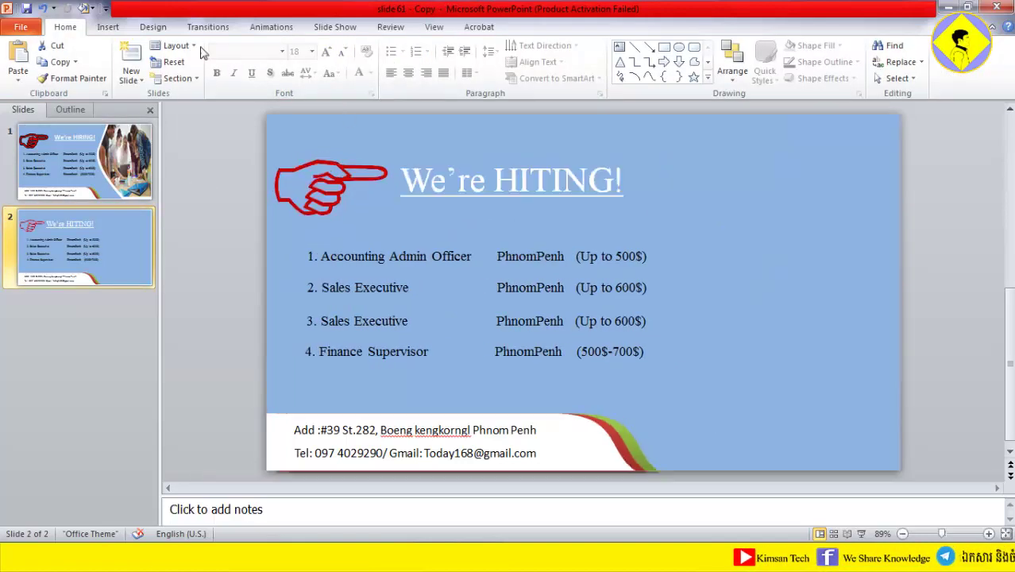
click(108, 26)
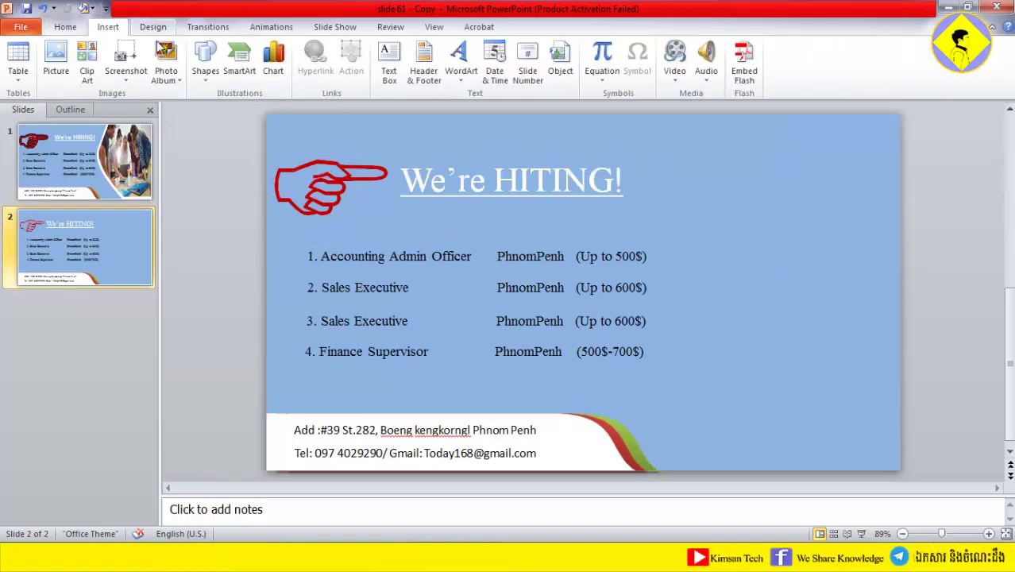
click(206, 82)
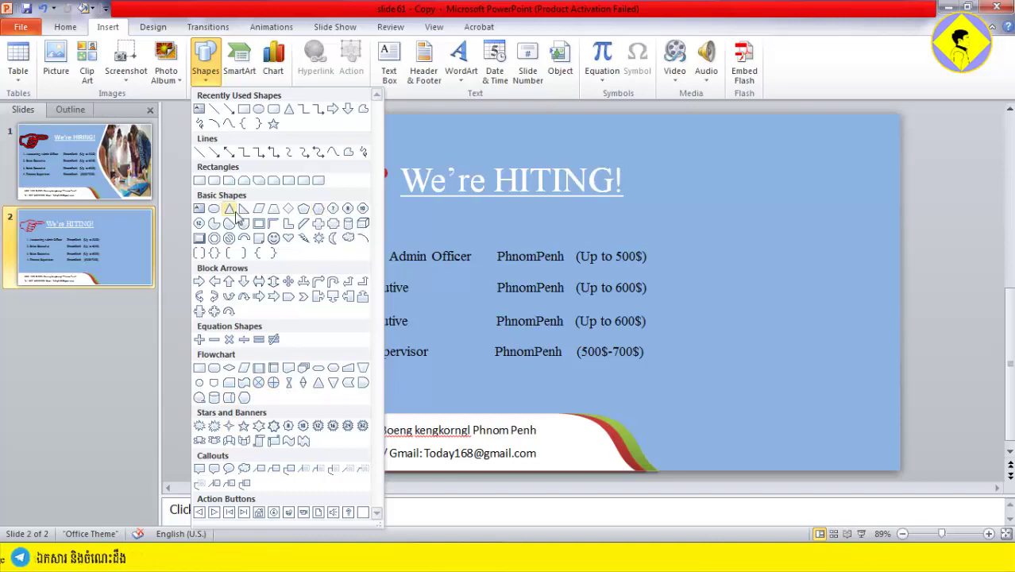
- Draw a large hexagon on slide 2's right side, moving and stretching it to reach the top edge
click(318, 208)
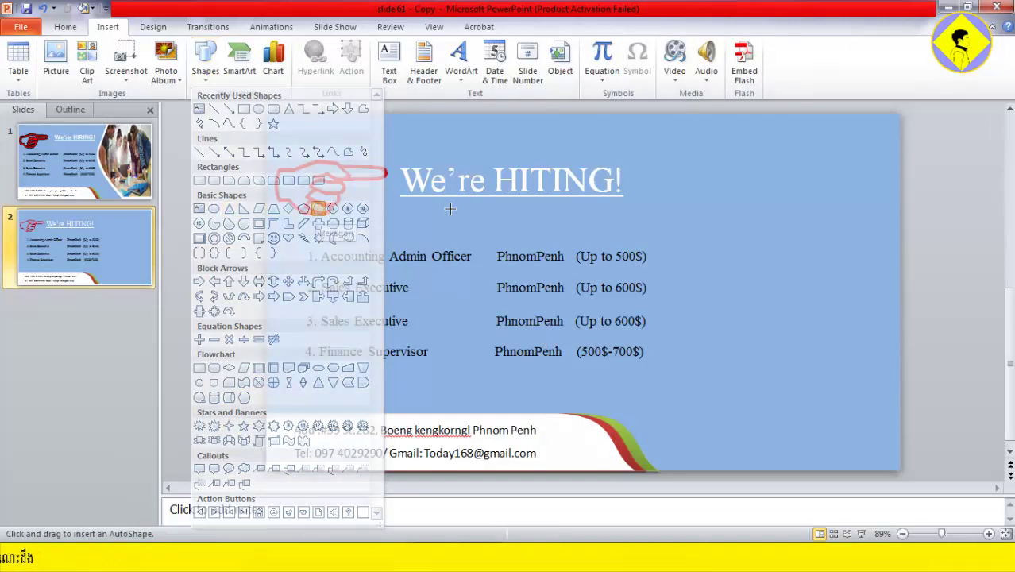
mouse_move(688, 153)
mouse_down()
mouse_move(861, 345)
mouse_move(919, 365)
mouse_up()
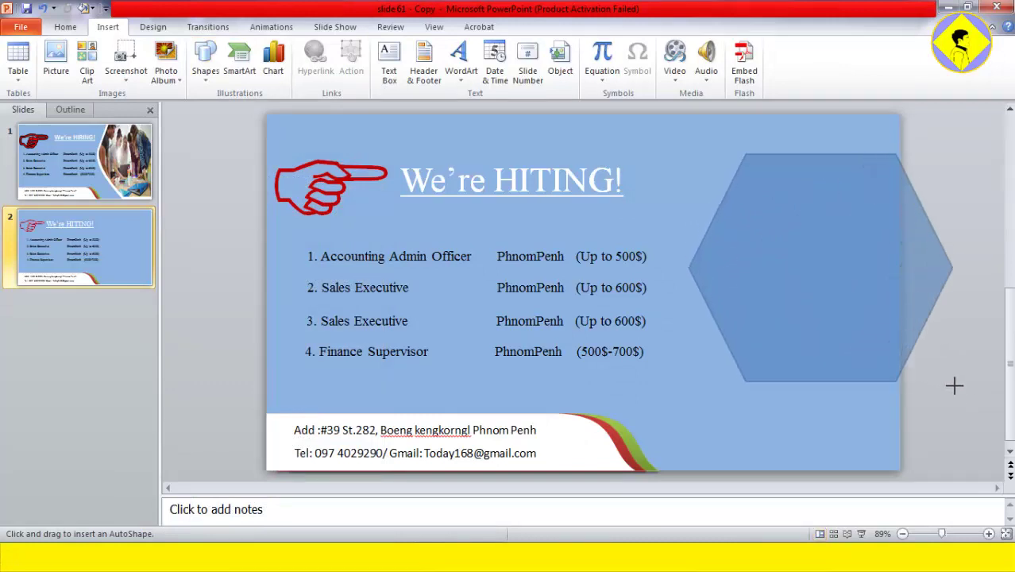
drag(921, 365, 1004, 431)
drag(938, 347, 895, 303)
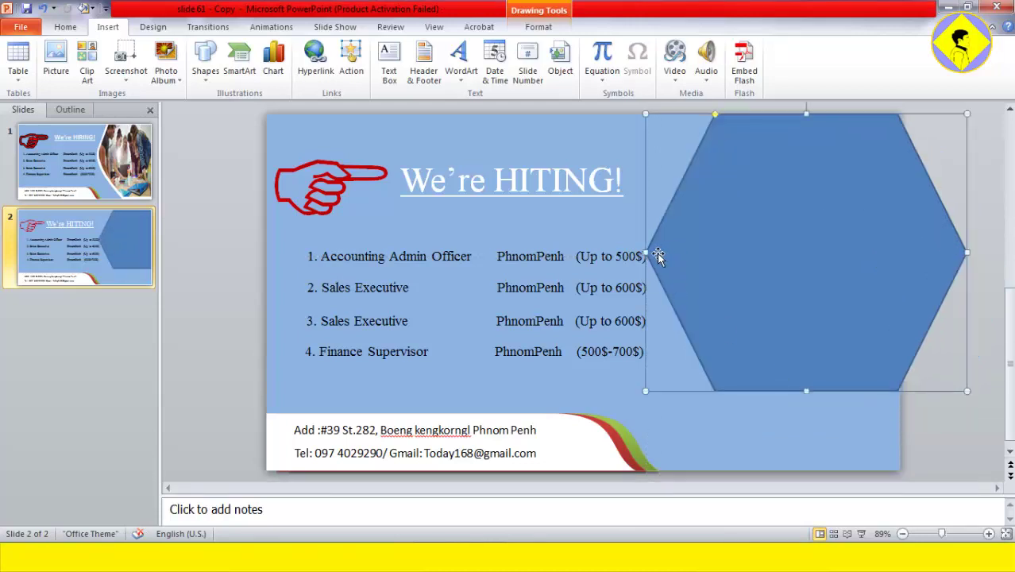
drag(645, 393, 658, 385)
drag(813, 387, 817, 421)
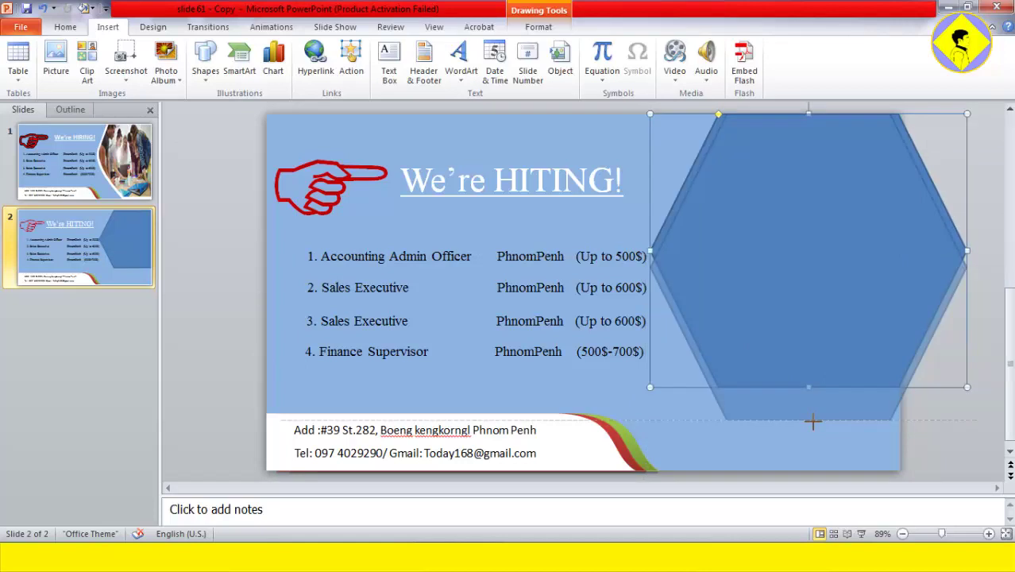
- Delete the hexagon's right vertex in Edit Points, leaving a left-pointing panel against the right edge
right_click(787, 347)
mouse_move(829, 251)
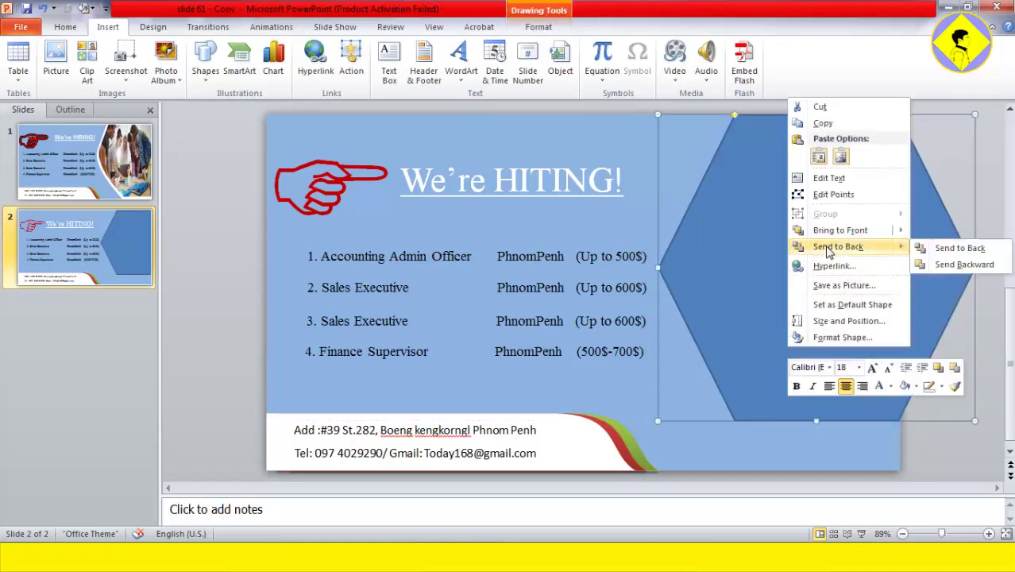
click(831, 196)
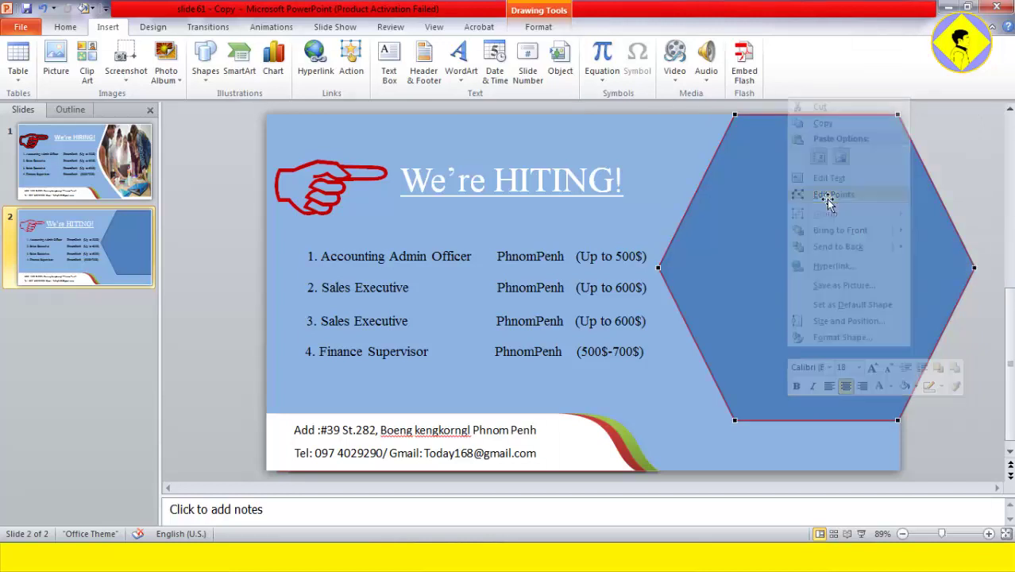
right_click(973, 266)
click(972, 269)
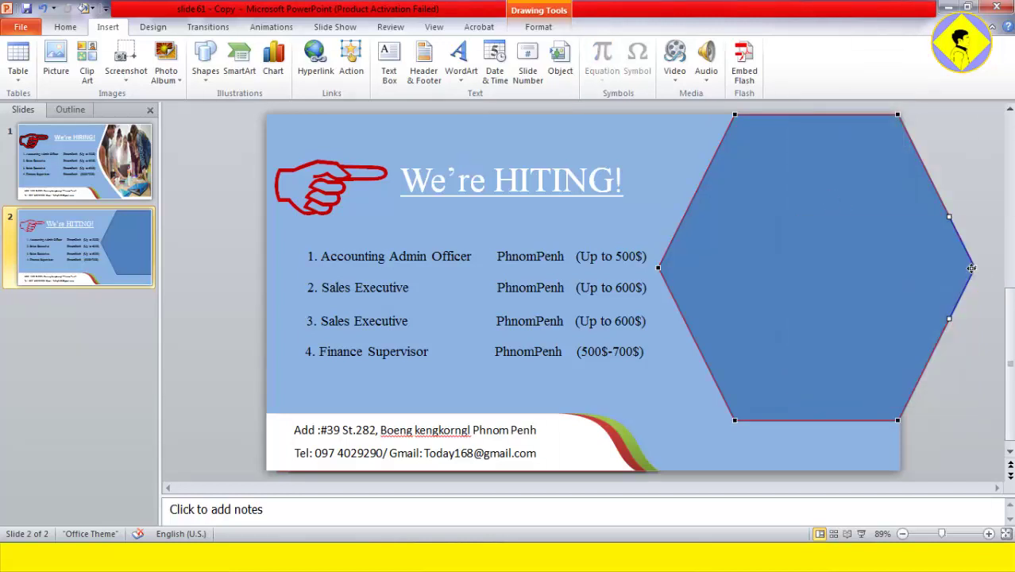
right_click(974, 269)
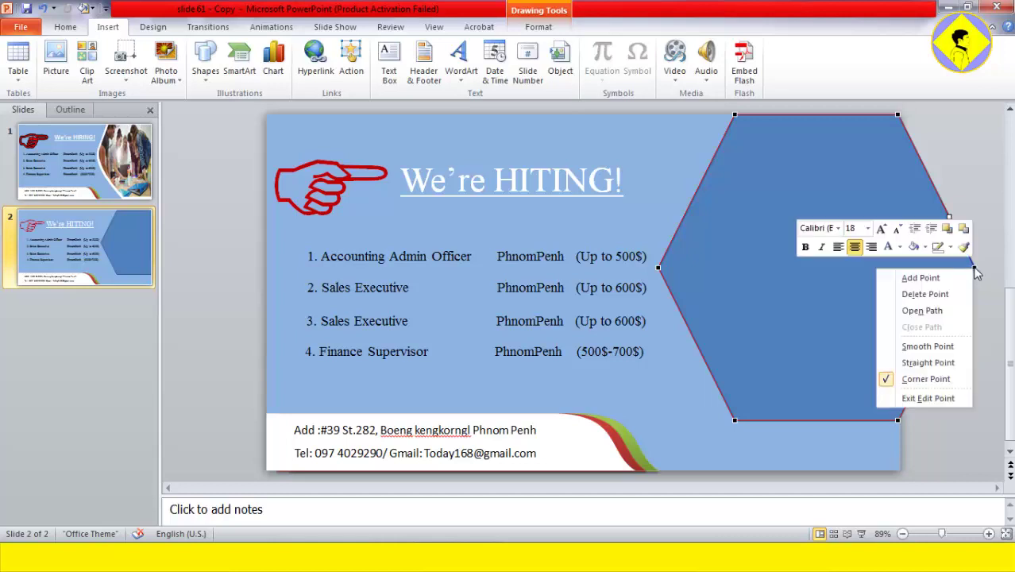
click(924, 296)
click(922, 294)
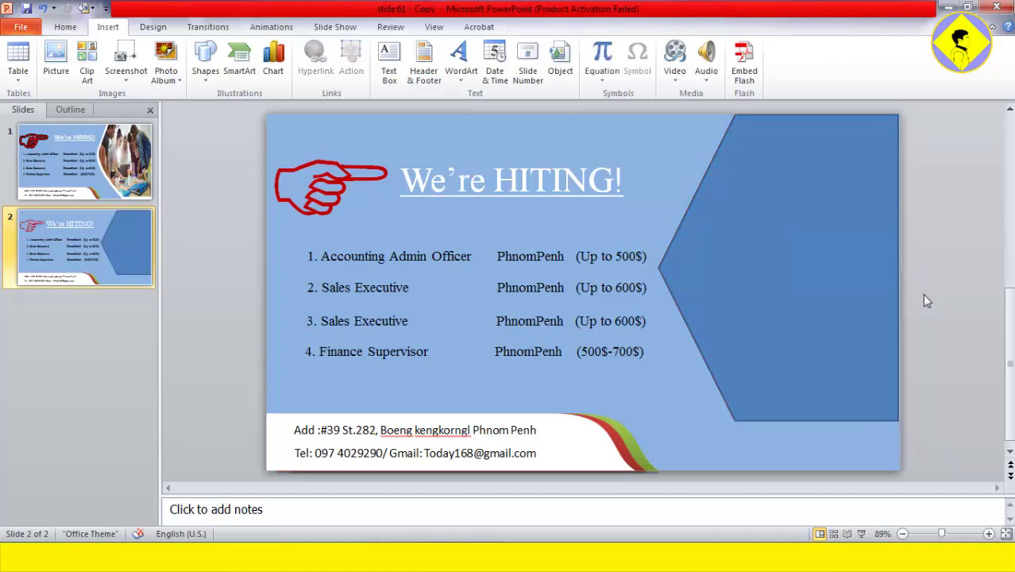
- Pull the blue panel's upper-left edge outward with Edit Points
click(680, 271)
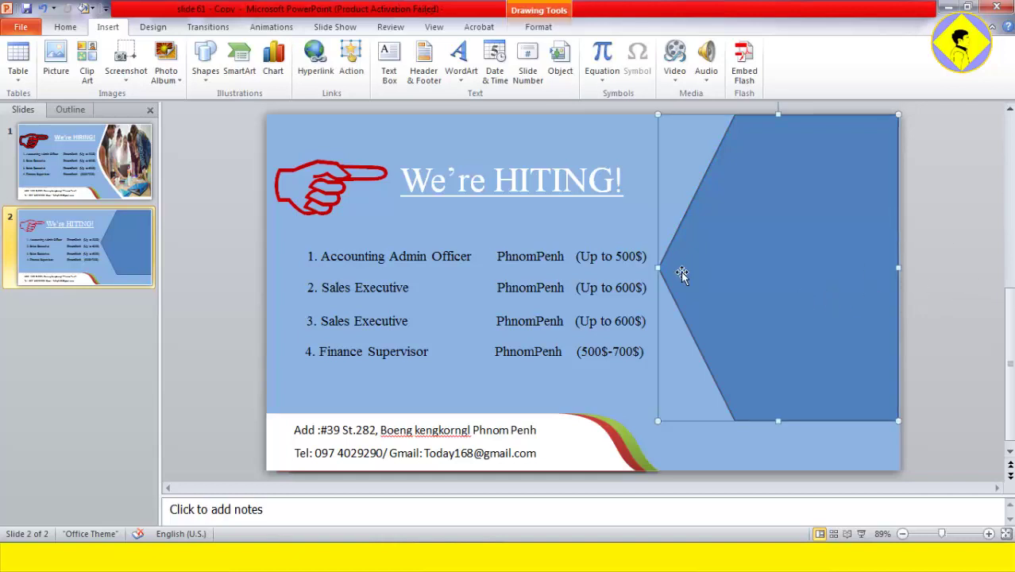
right_click(681, 273)
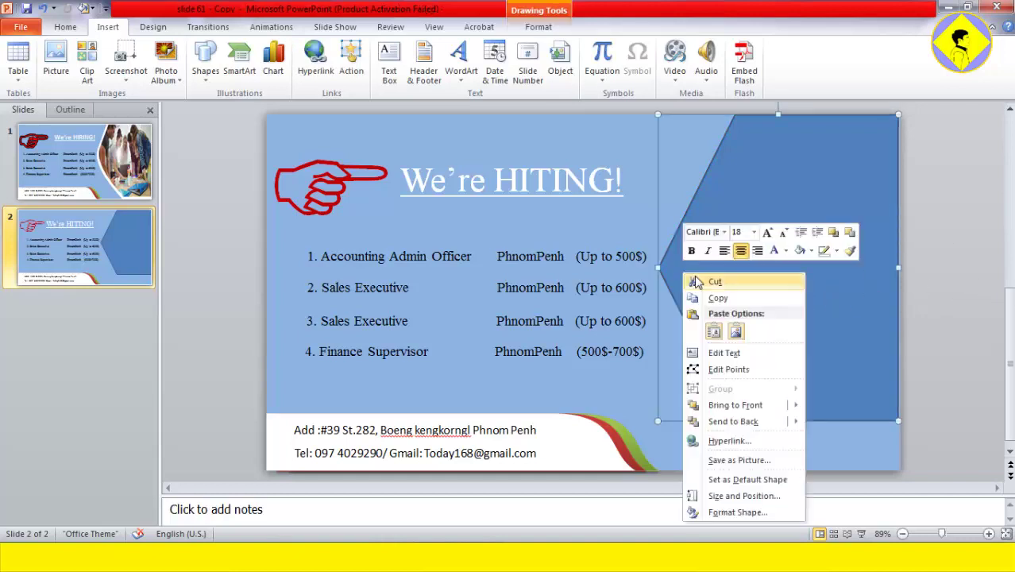
click(728, 369)
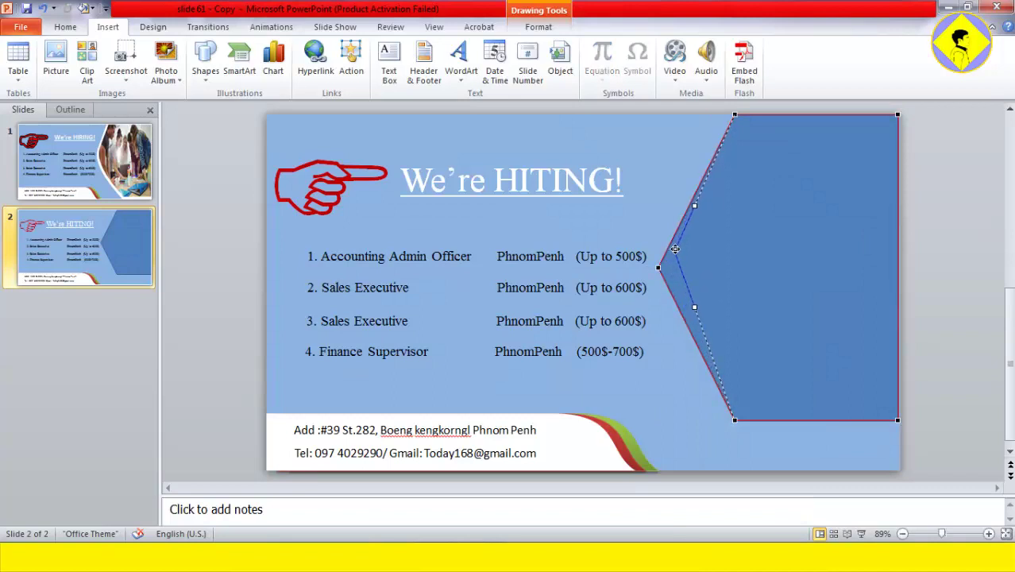
drag(673, 220, 663, 248)
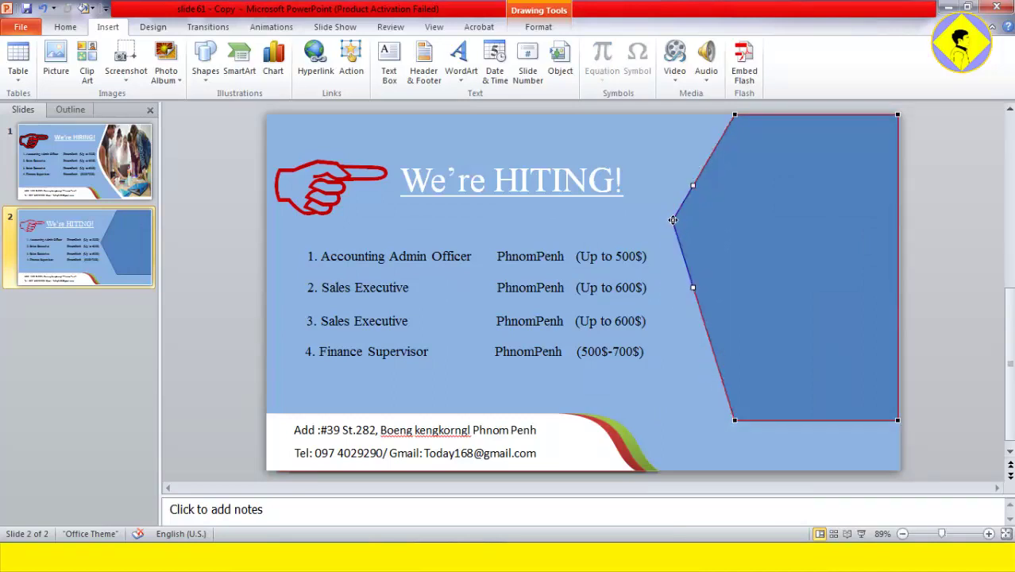
drag(735, 419, 777, 422)
click(954, 362)
- Bend the rest of the panel's left side into a smooth curve with a second Edit Points pass
click(804, 335)
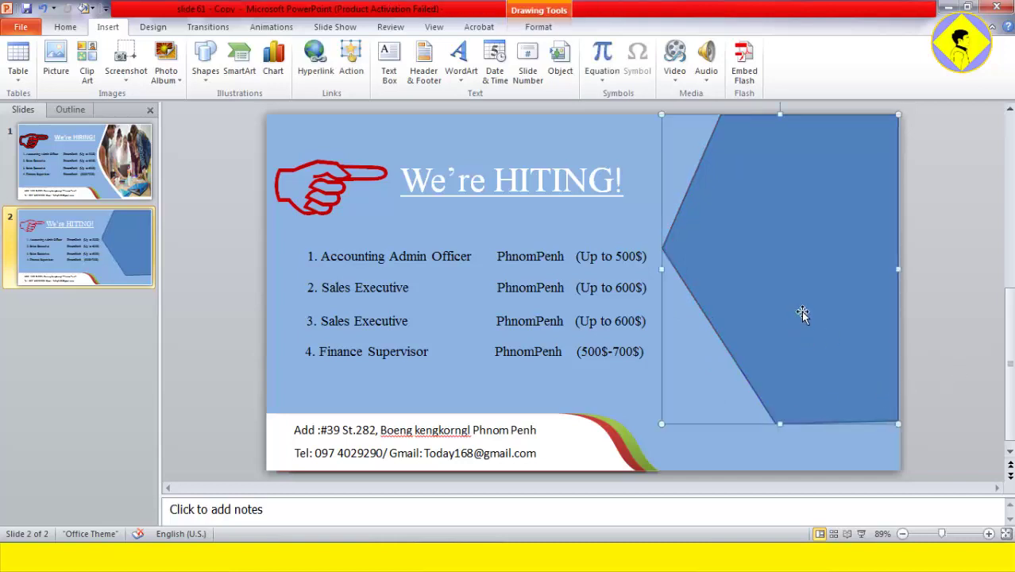
right_click(773, 289)
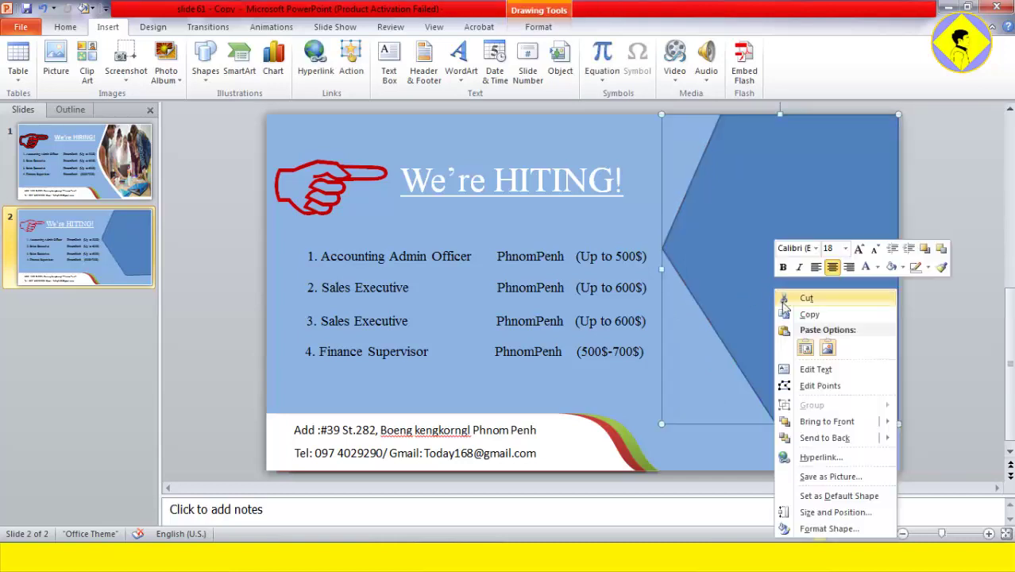
click(794, 386)
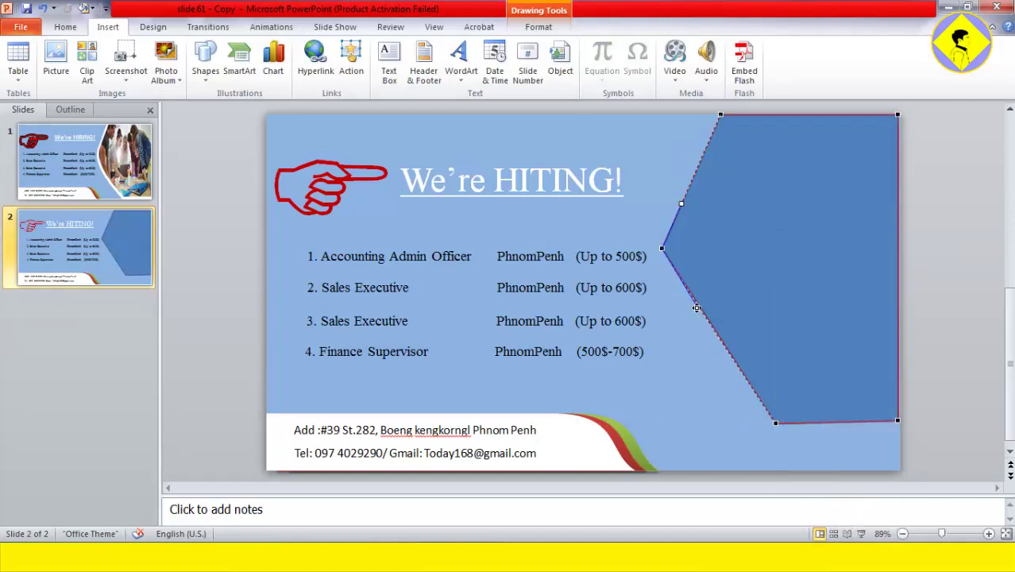
drag(693, 317, 690, 319)
right_click(830, 211)
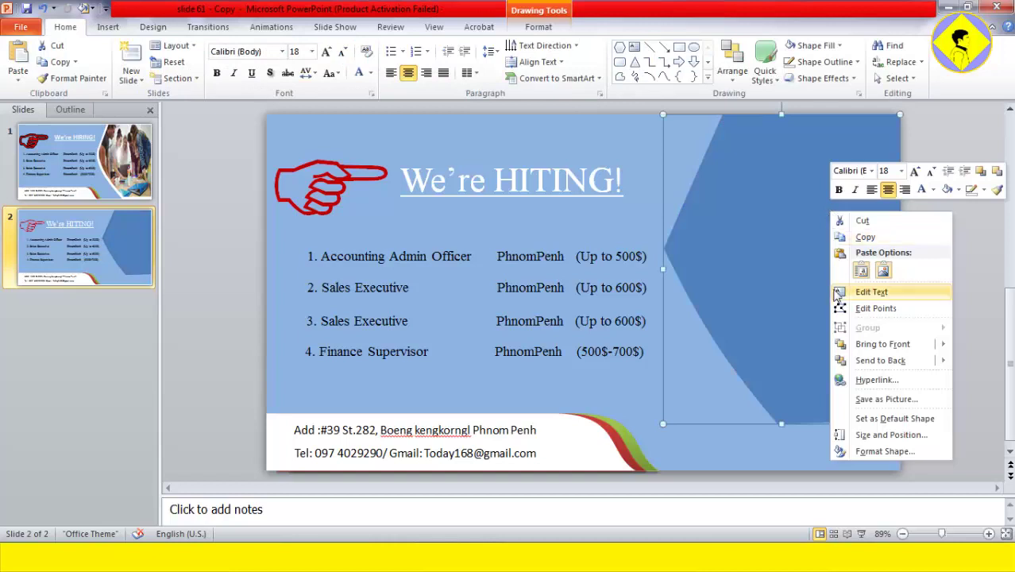
click(866, 315)
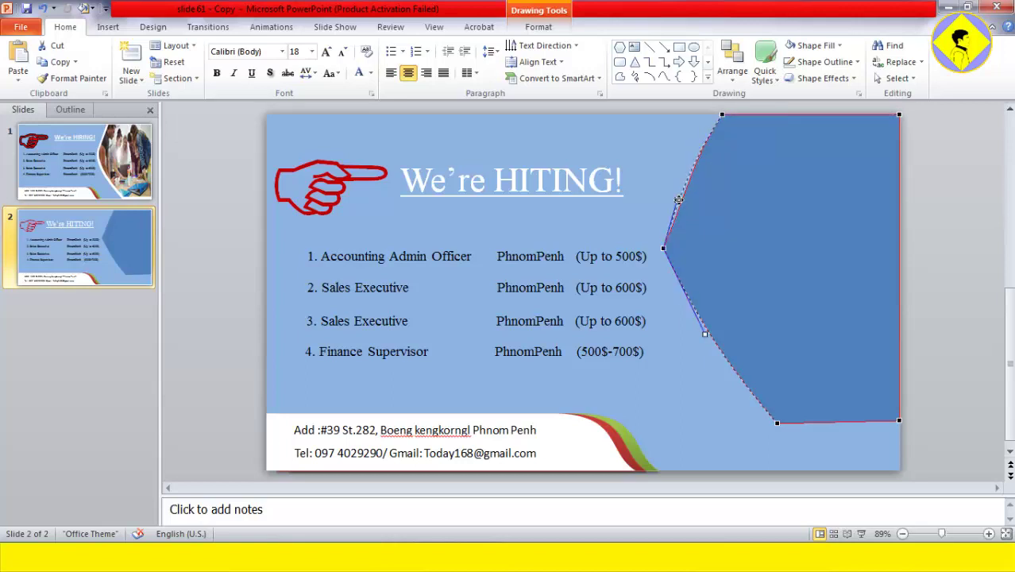
click(680, 343)
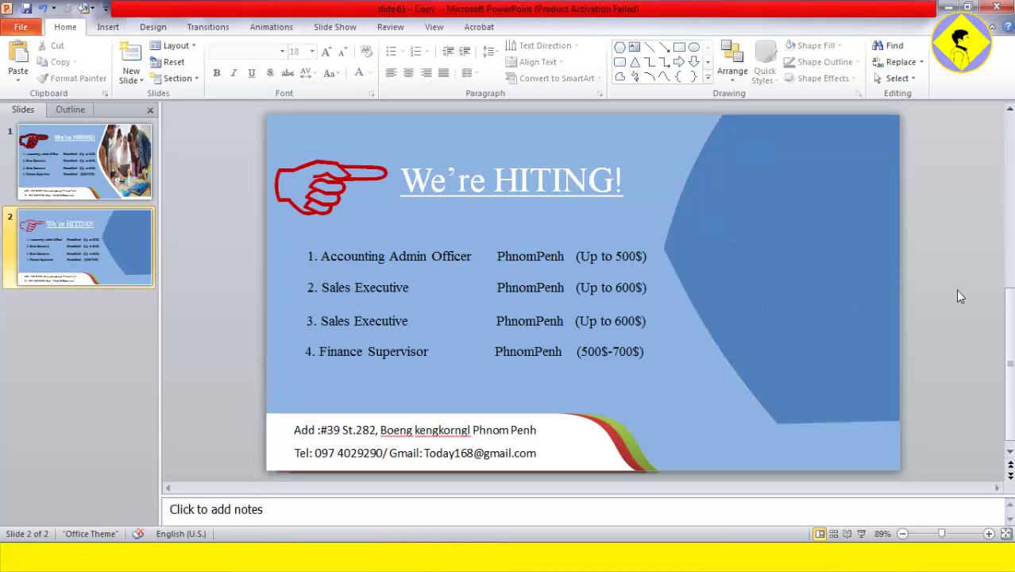
click(835, 285)
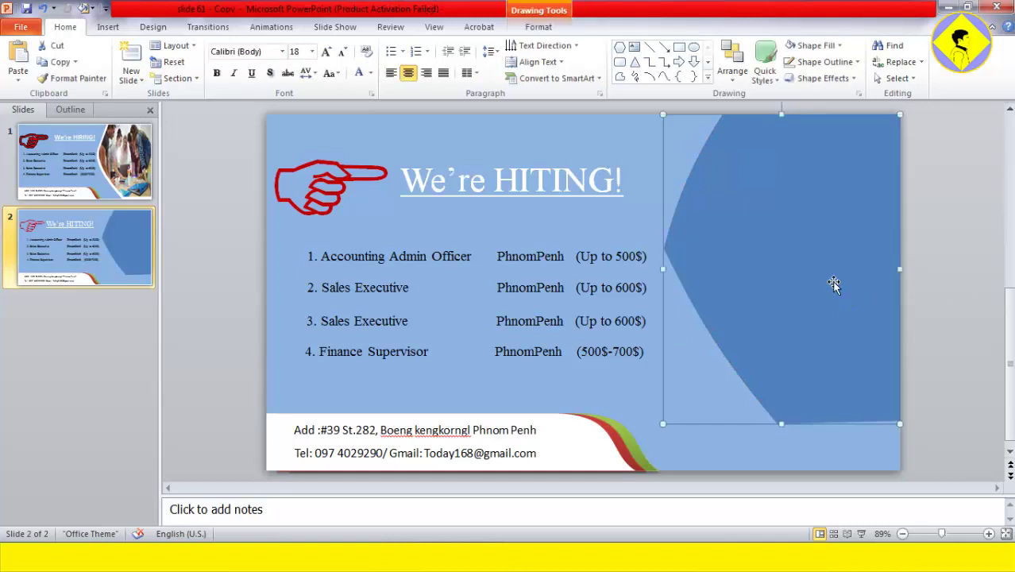
- Fill the curved panel white and stretch it down to the slide's bottom edge
click(540, 28)
click(546, 46)
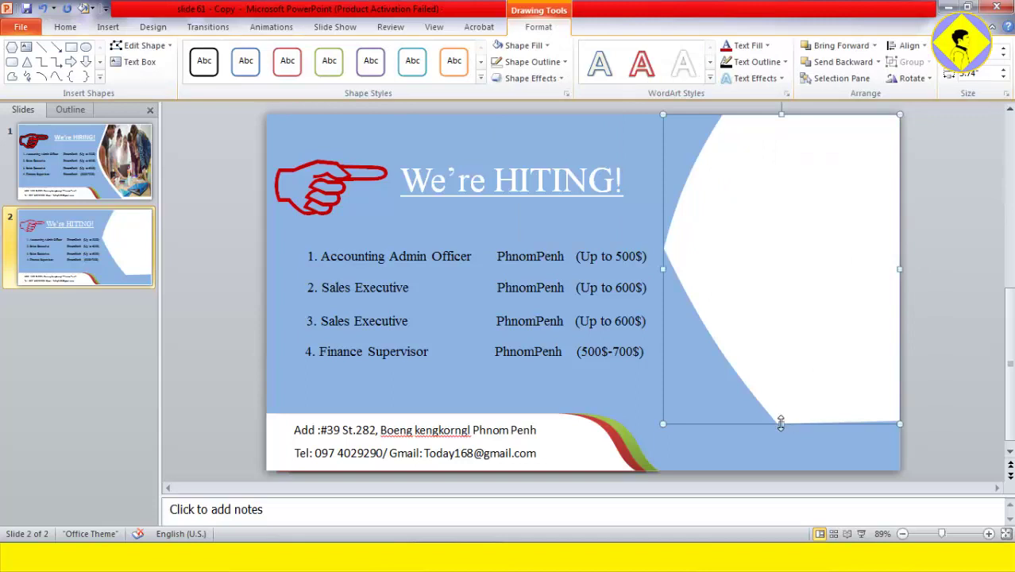
drag(779, 424, 784, 463)
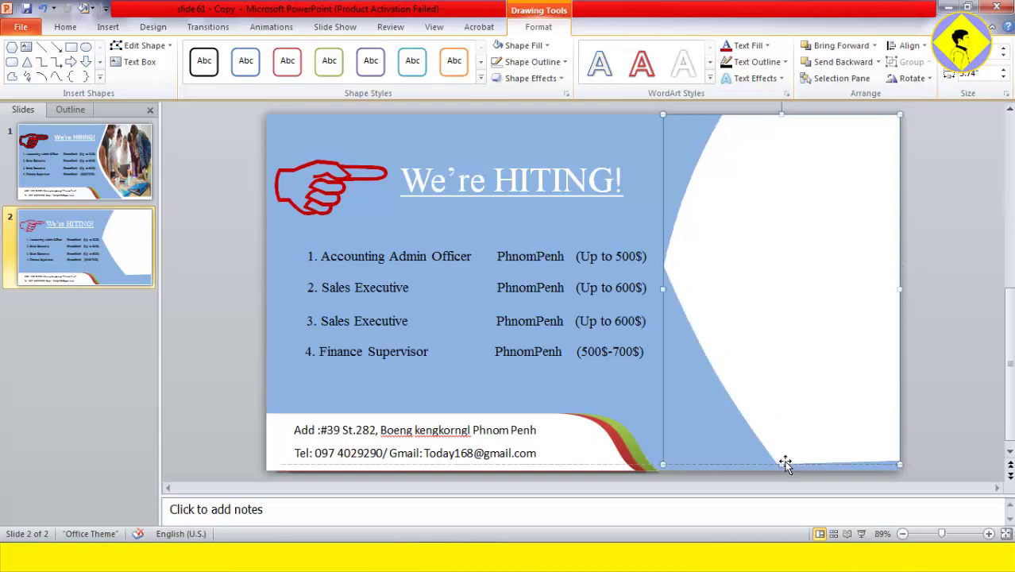
click(956, 395)
click(799, 350)
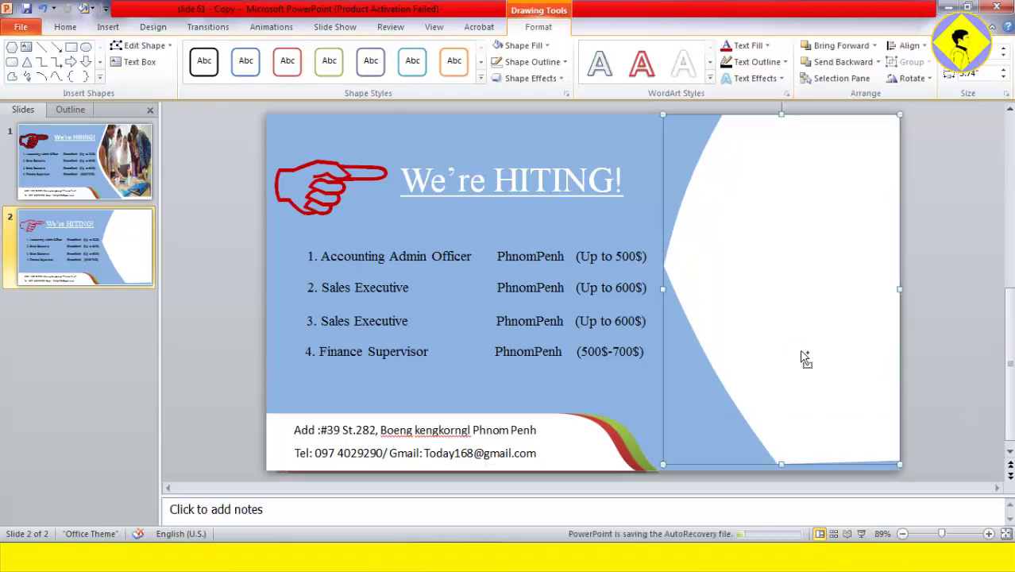
- Place a slightly narrower white copy of the panel just left of the original
drag(799, 334, 623, 340)
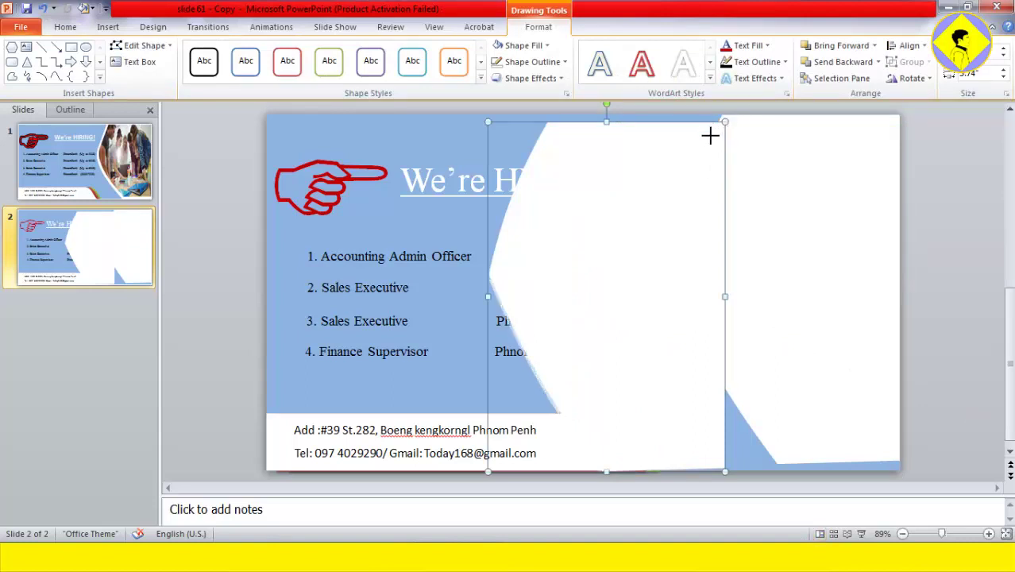
drag(710, 136, 675, 185)
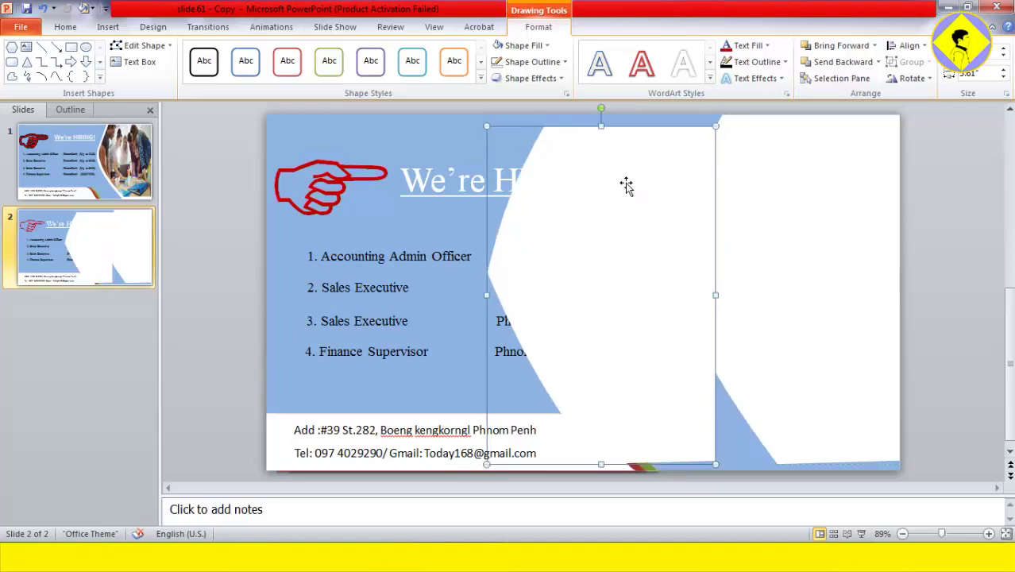
right_click(618, 184)
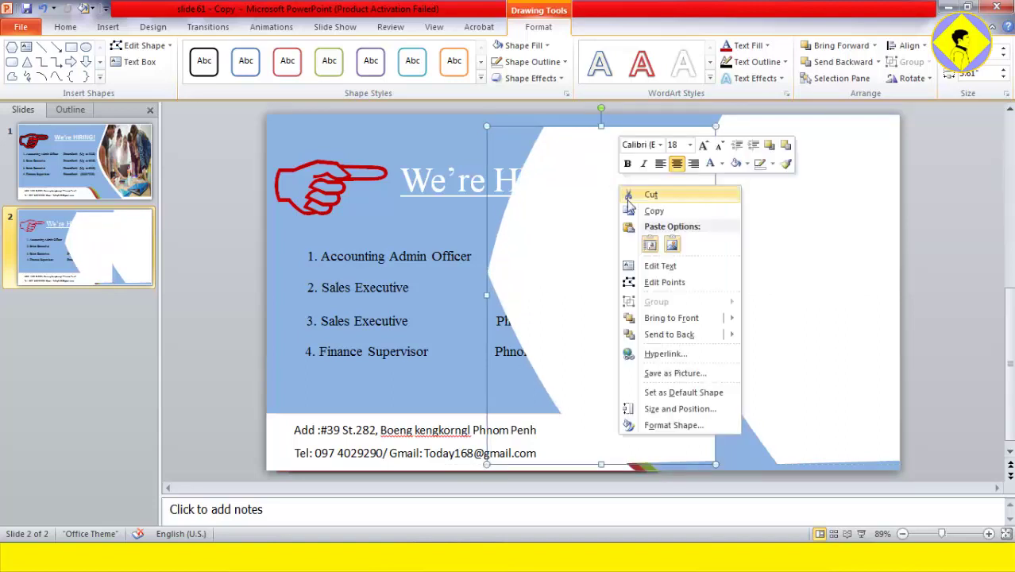
click(570, 204)
drag(570, 203, 721, 205)
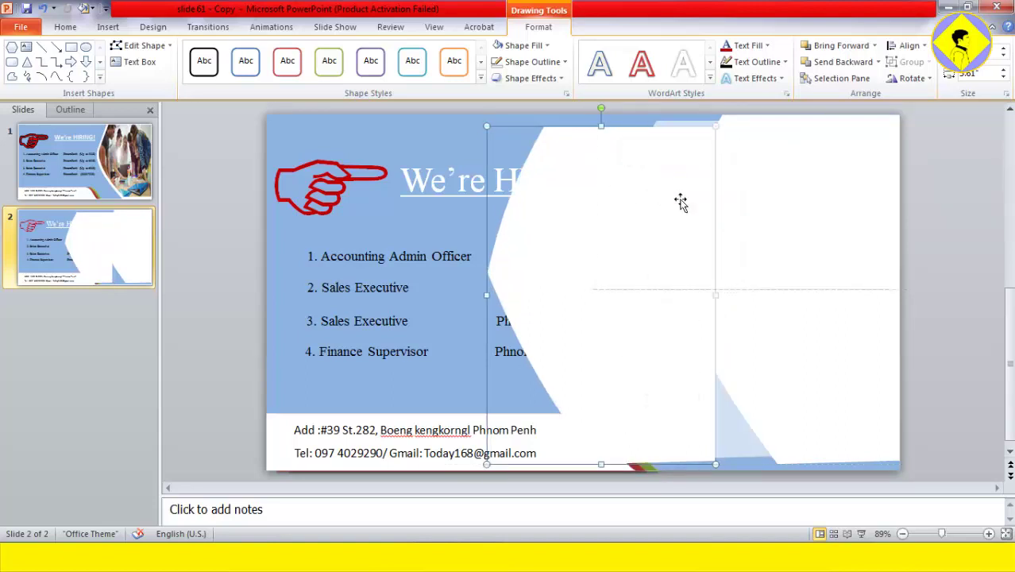
right_click(721, 201)
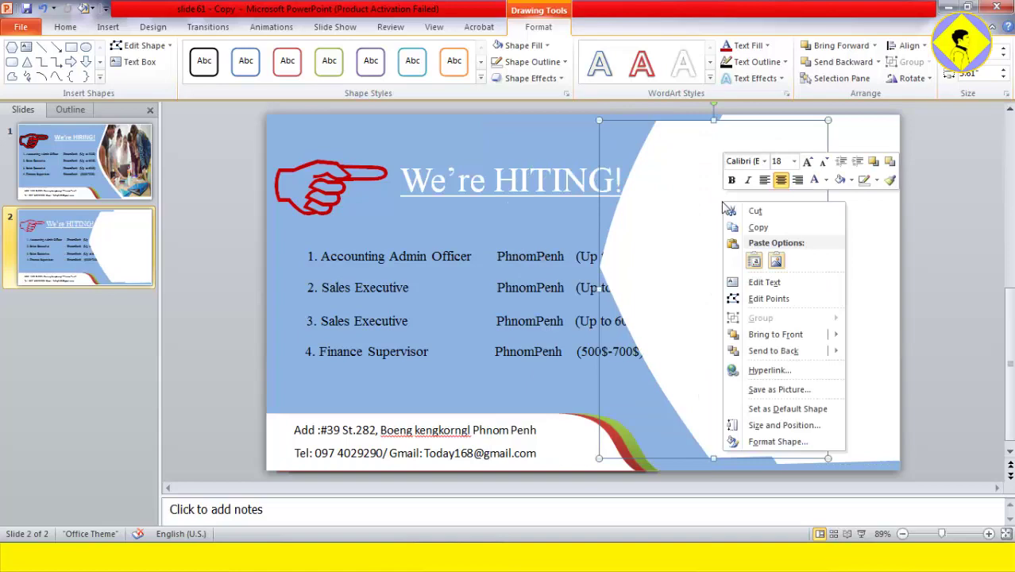
- Switch the curved shape to picture fill and browse to D:\Record Video FB\intro
click(757, 443)
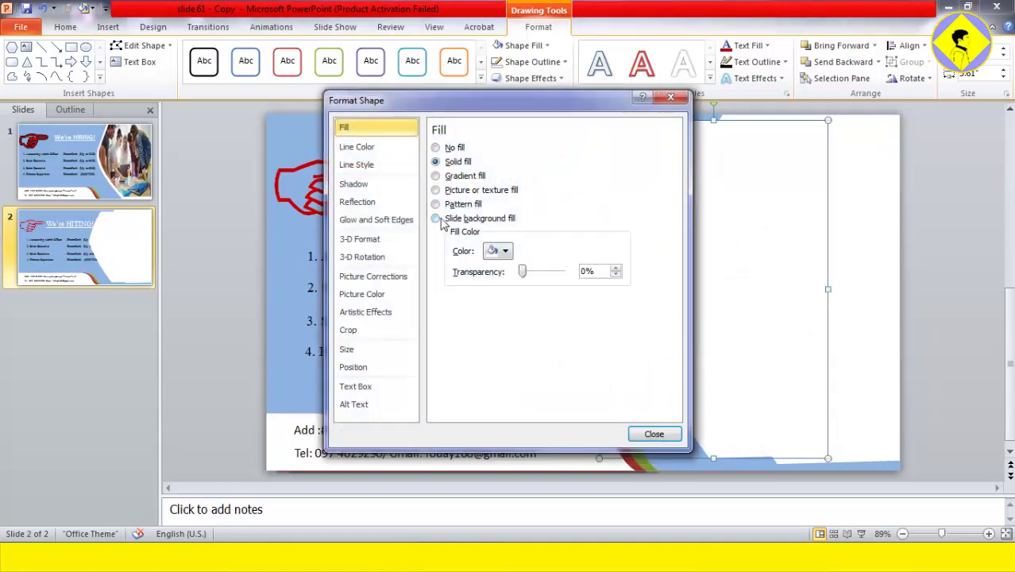
click(435, 191)
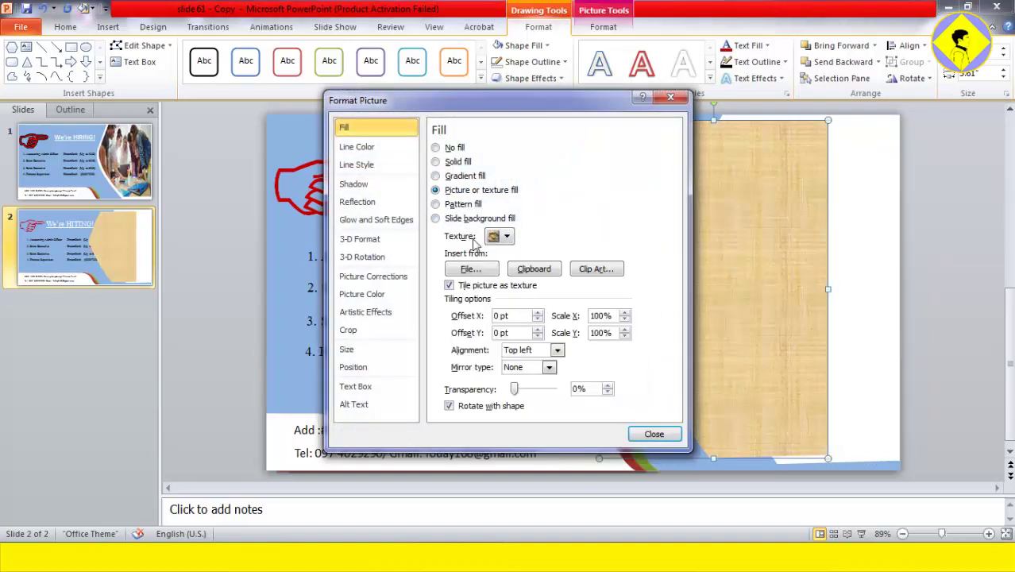
click(476, 271)
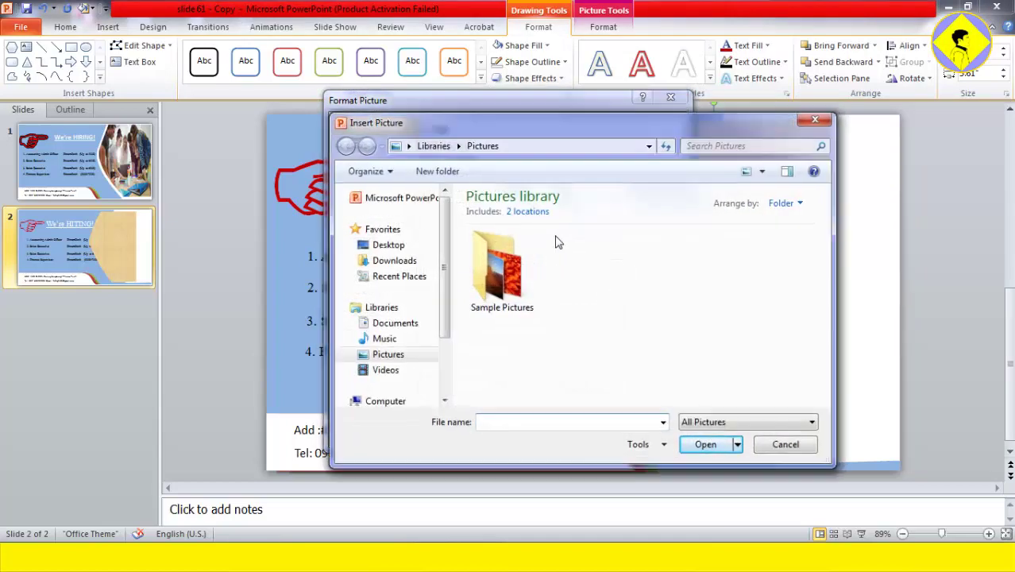
scroll(445, 320, down, 1)
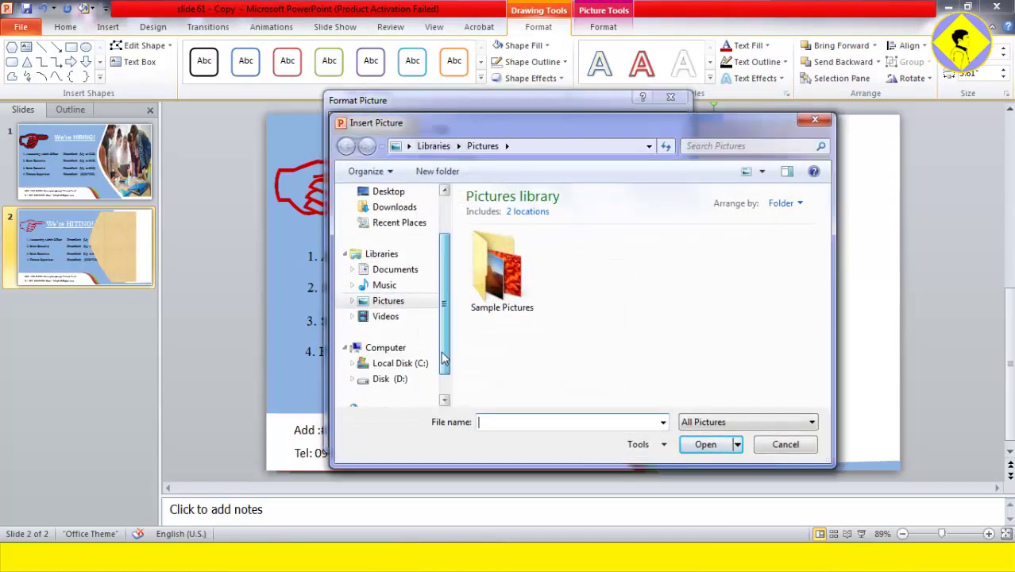
click(407, 379)
scroll(503, 374, down, 1)
scroll(503, 374, down, 2)
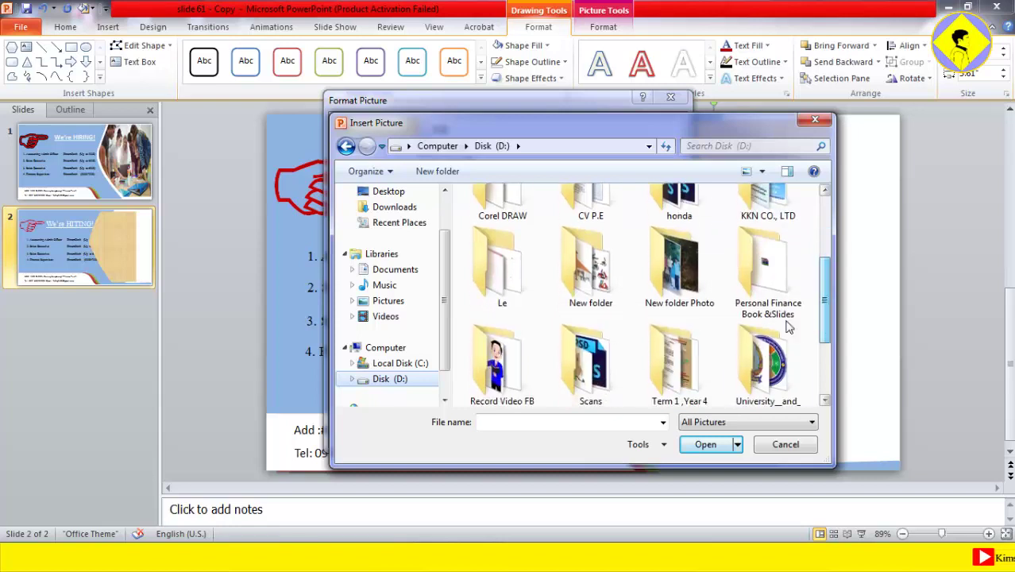
double_click(503, 373)
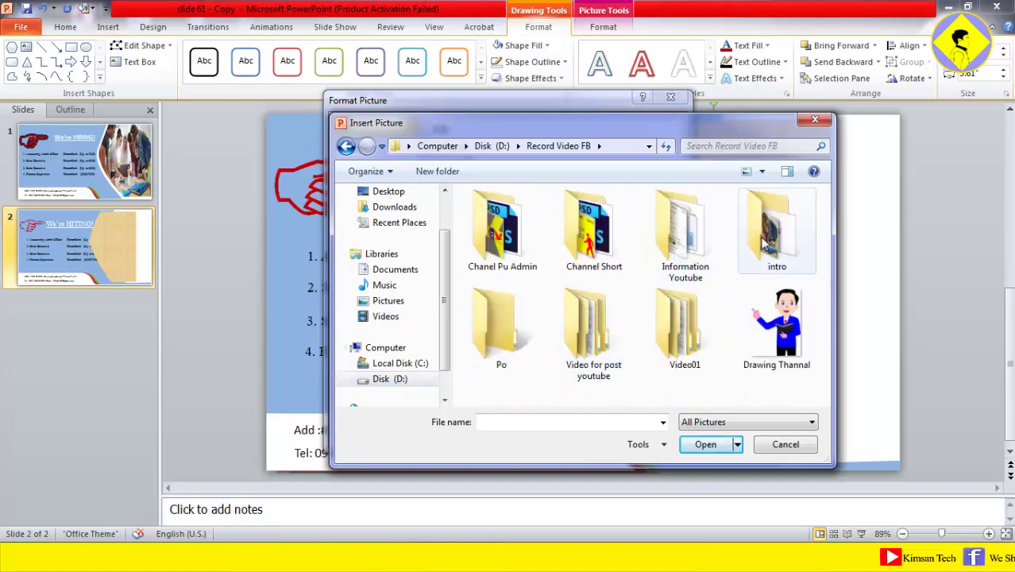
double_click(765, 246)
click(766, 238)
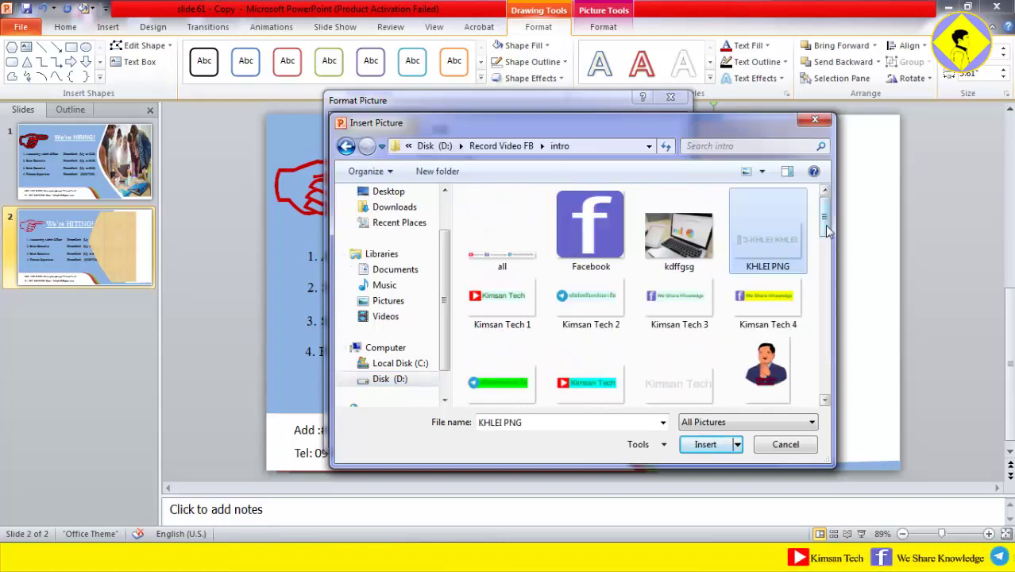
- Insert the people-discussion photo as the shape's fill and close Format Picture
drag(824, 209, 824, 308)
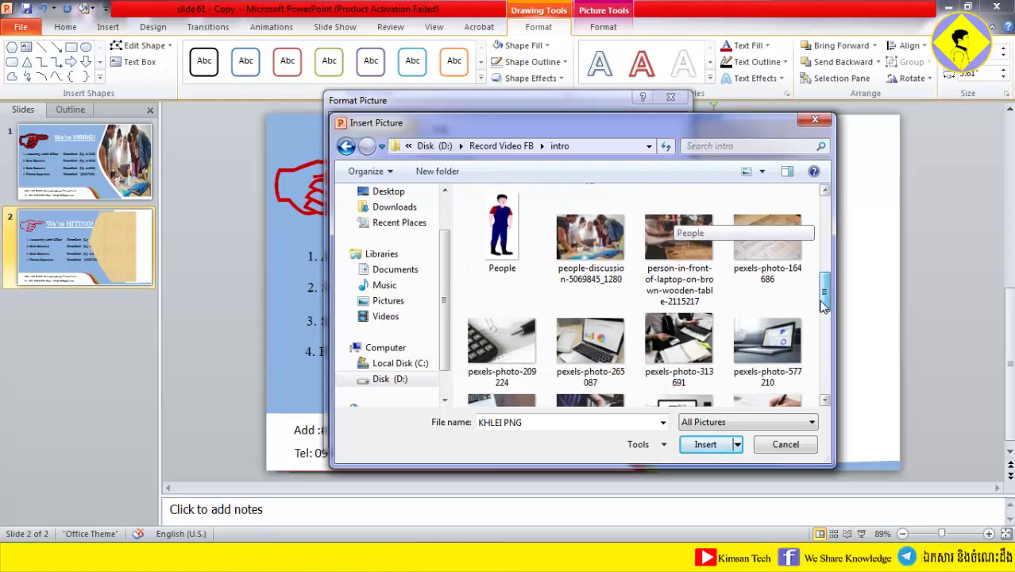
click(600, 255)
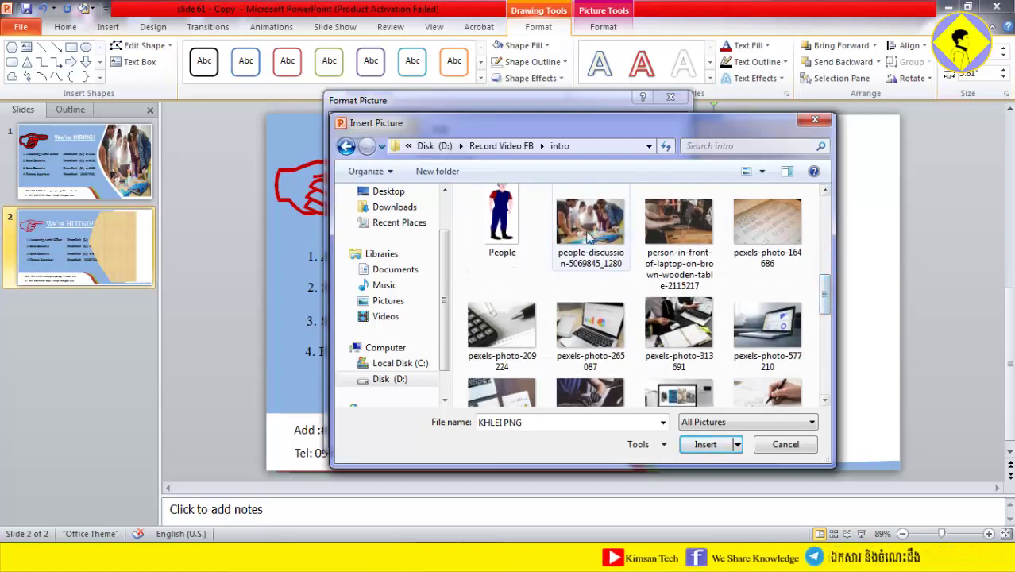
click(705, 445)
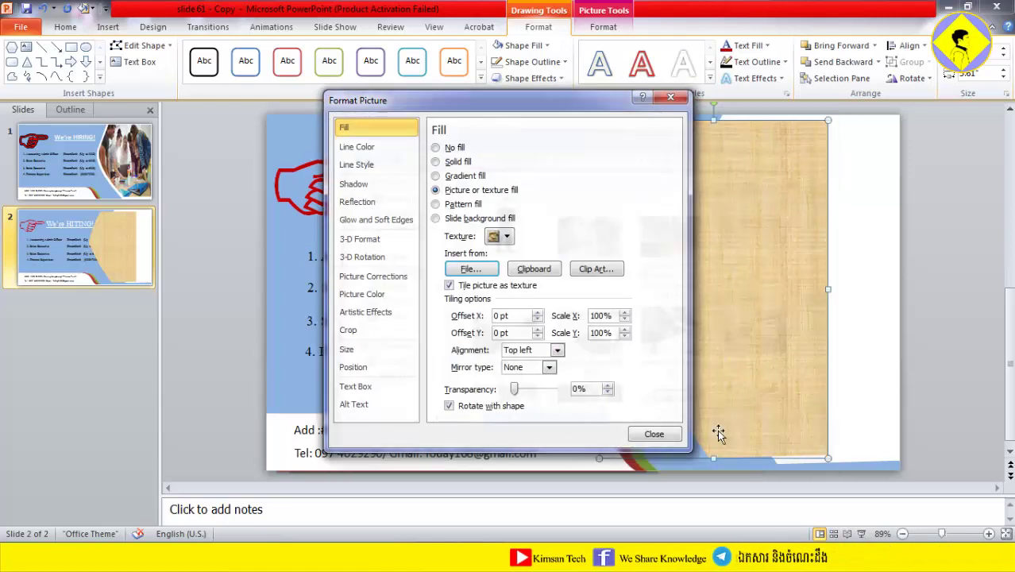
click(651, 434)
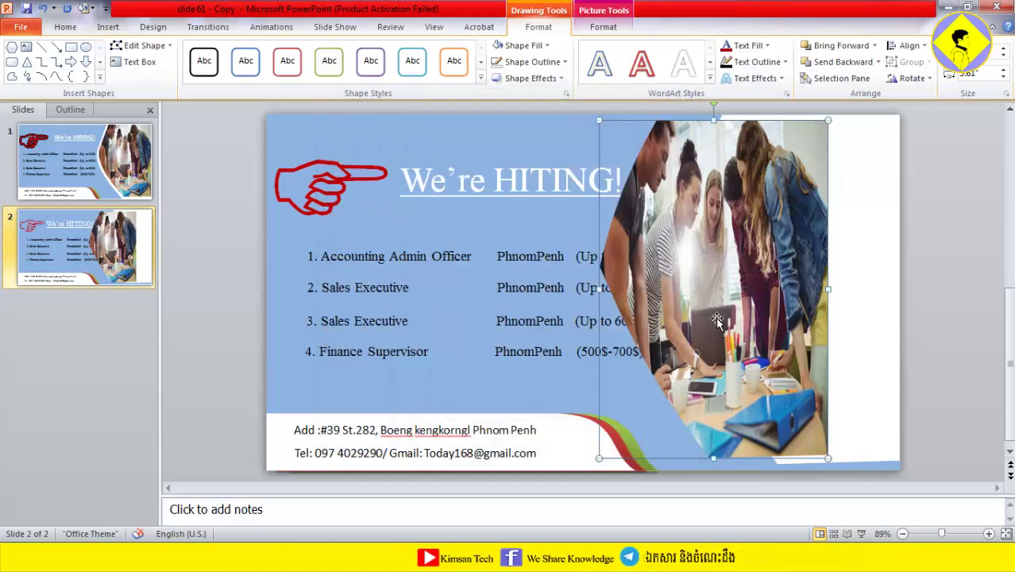
- Drag the curved photo panel flush to slide 2's right edge, nudging it slightly left to align
drag(723, 308, 813, 307)
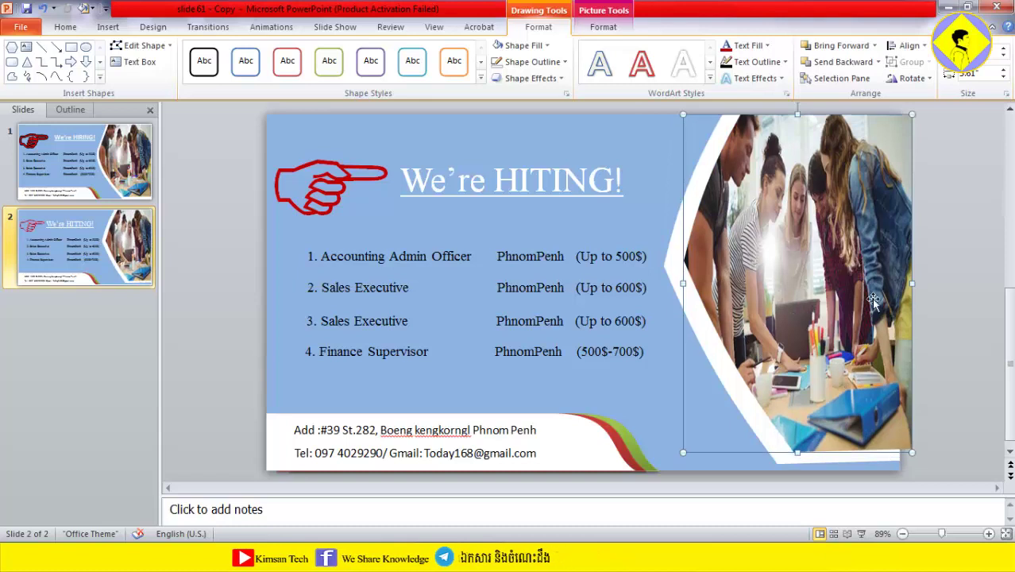
drag(873, 302, 861, 302)
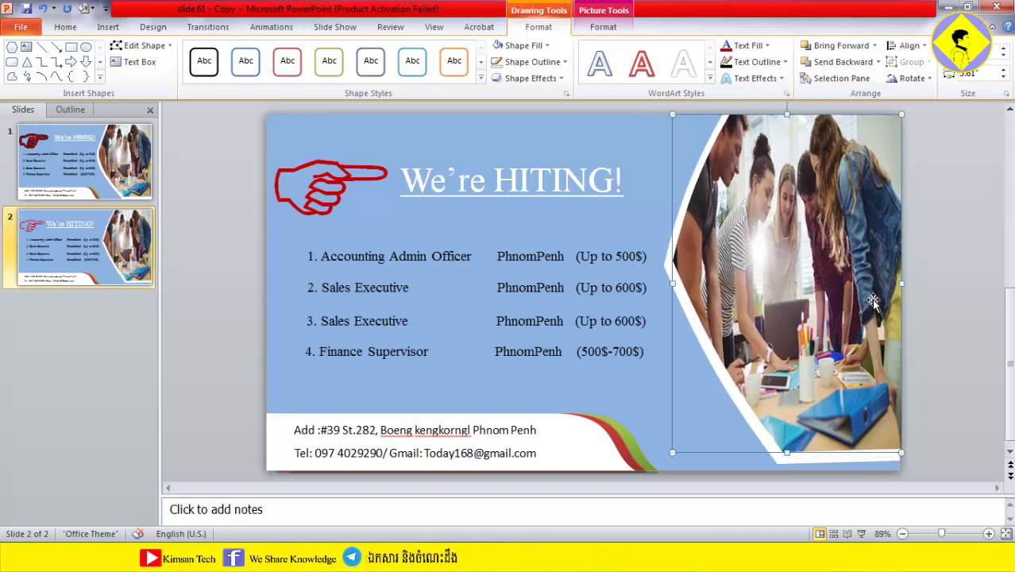
click(653, 414)
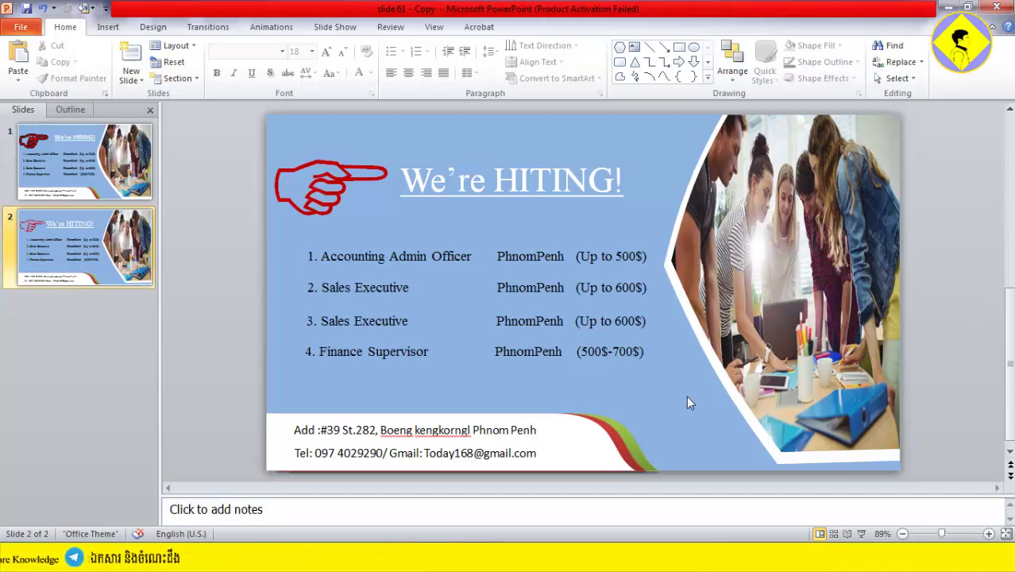
click(495, 187)
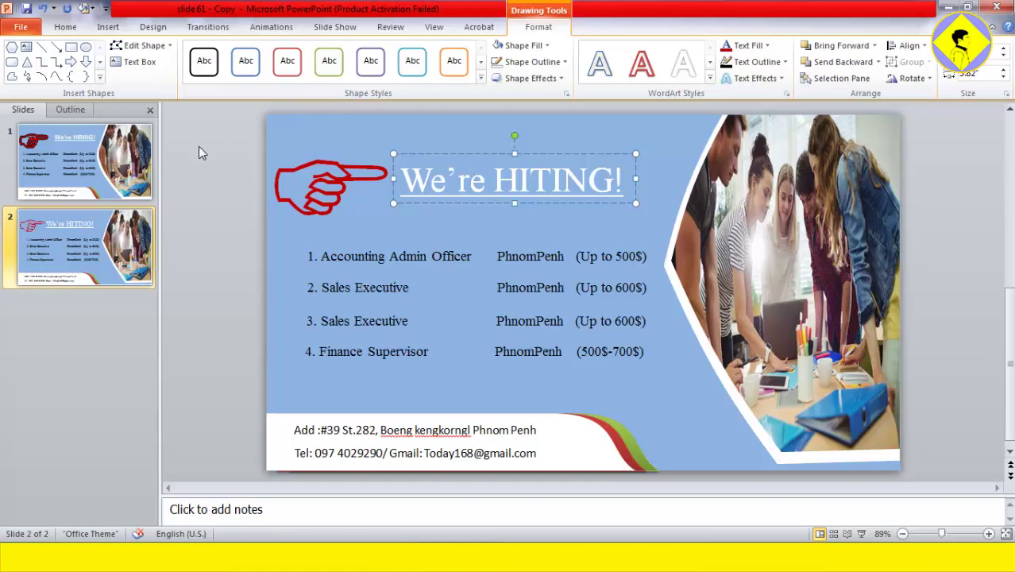
- Save only the current slide as a JPEG named '66' on the Desktop
click(21, 29)
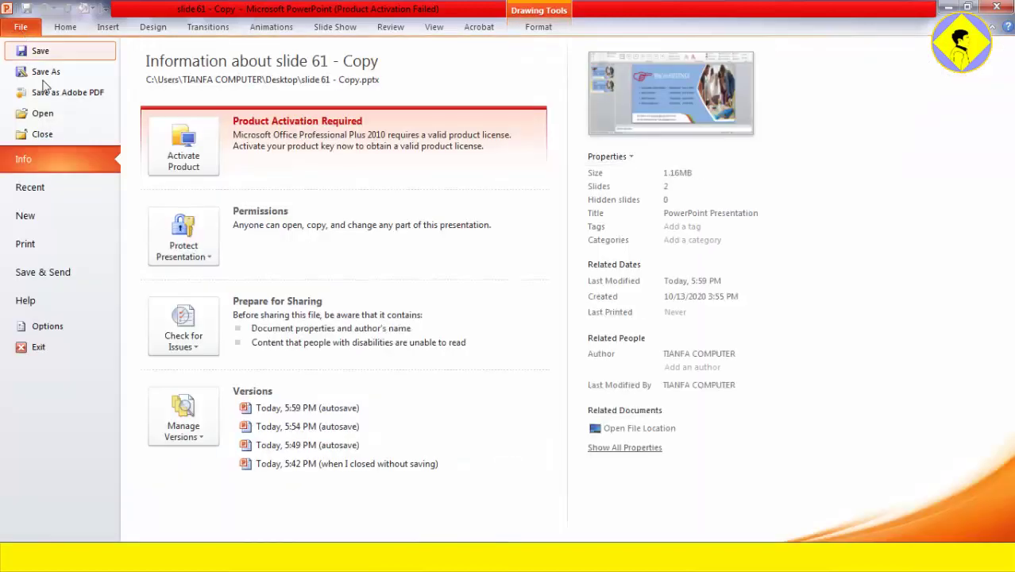
key(Escape)
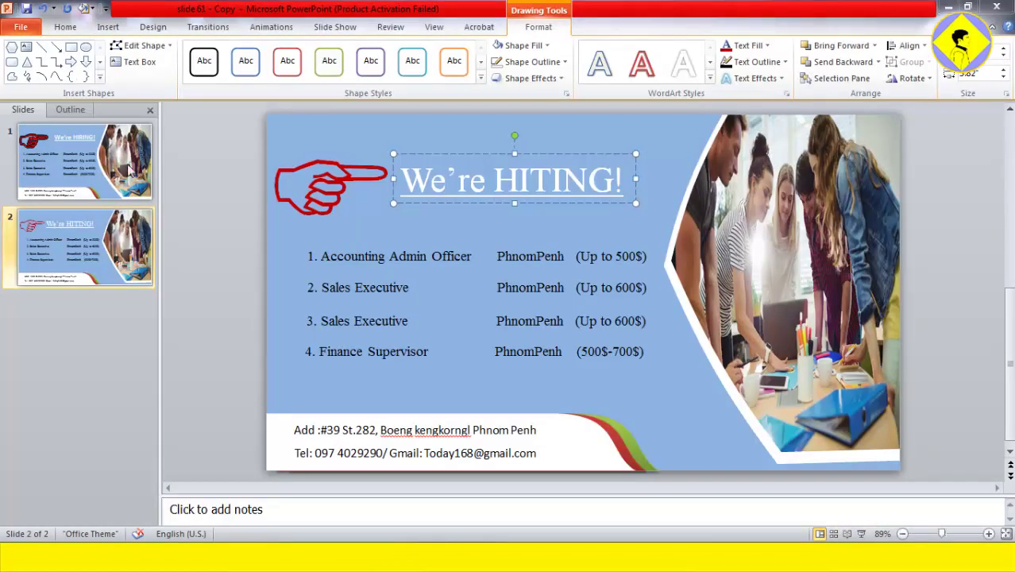
click(154, 274)
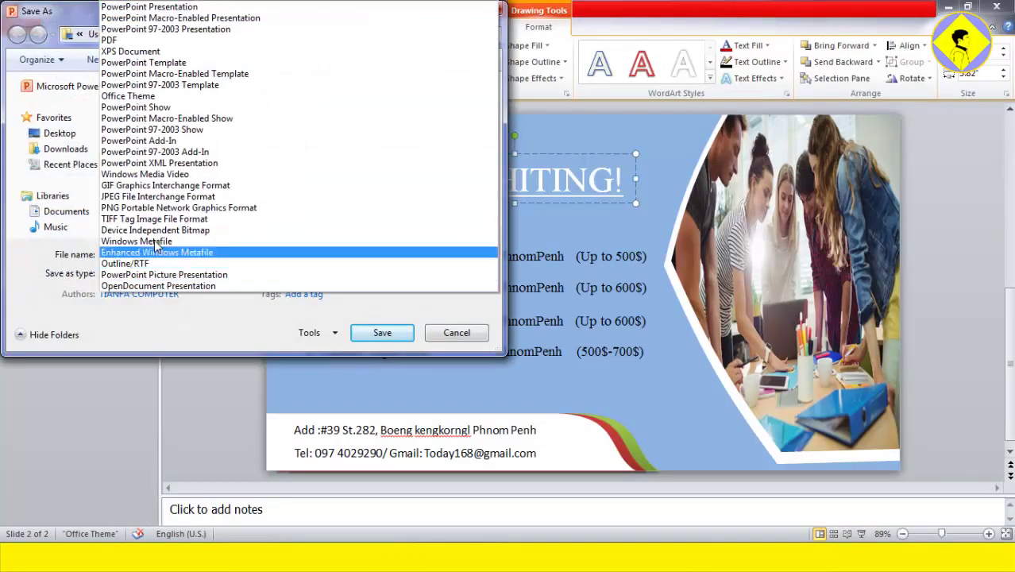
click(153, 197)
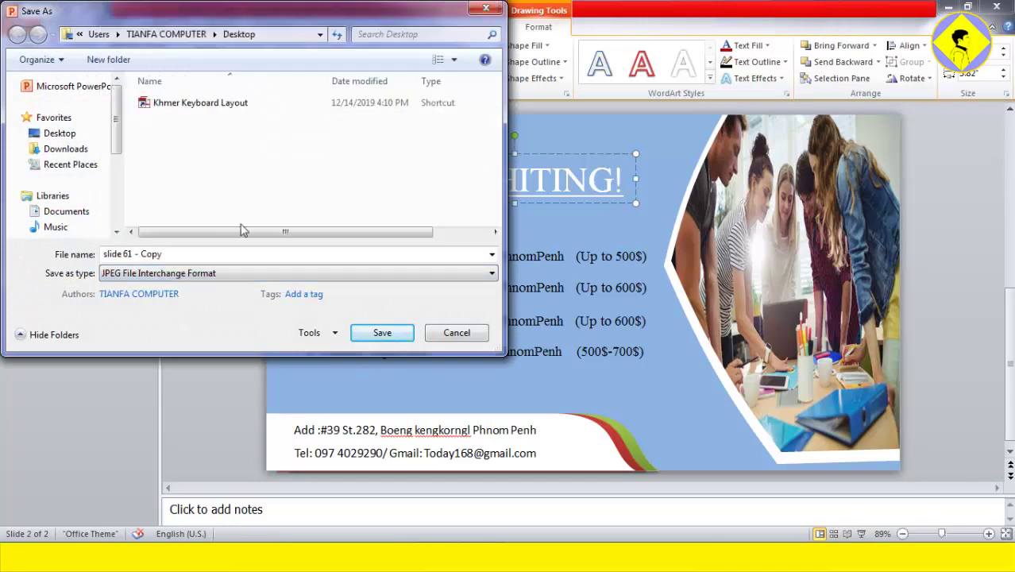
click(79, 138)
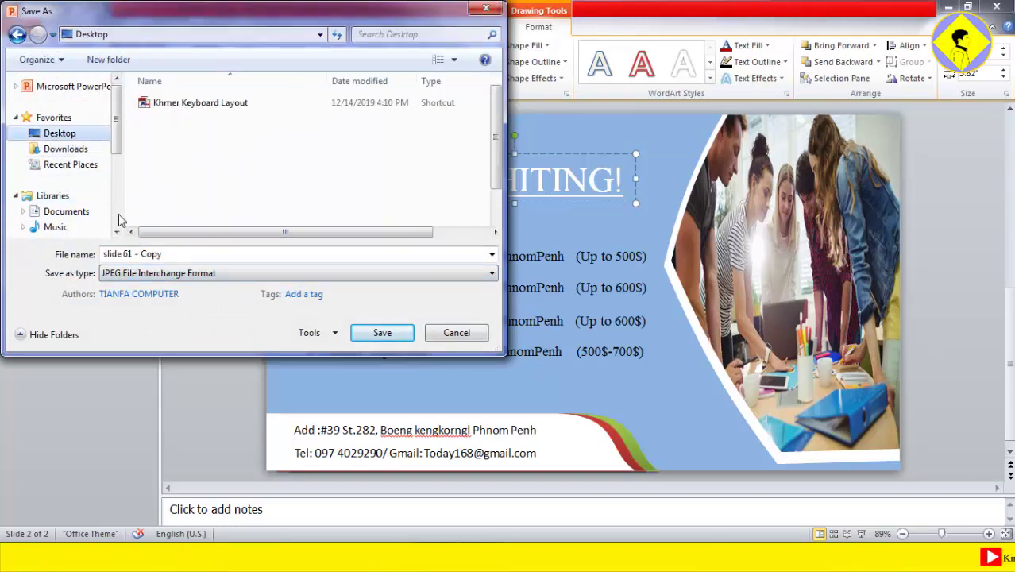
click(164, 254)
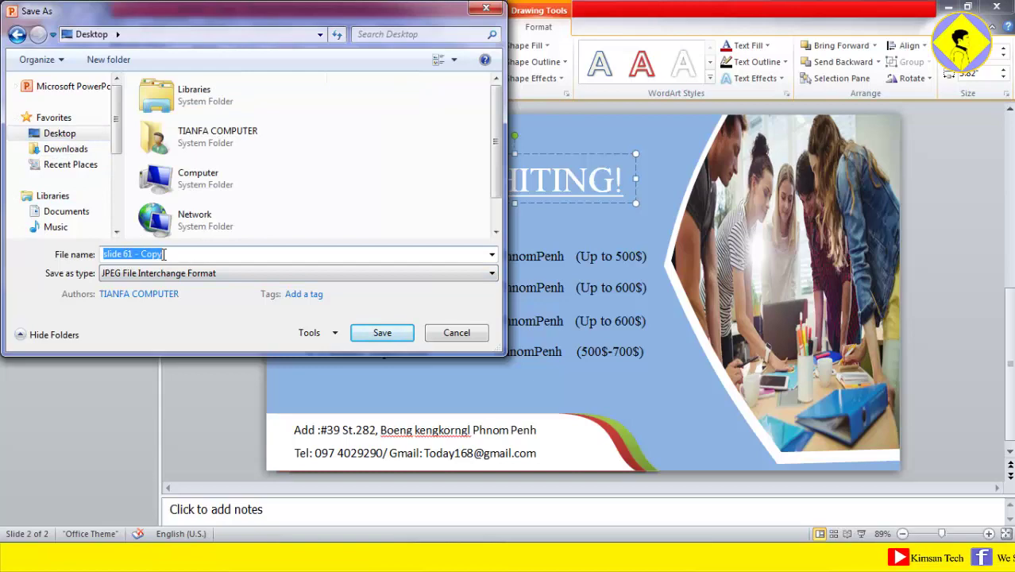
text(66)
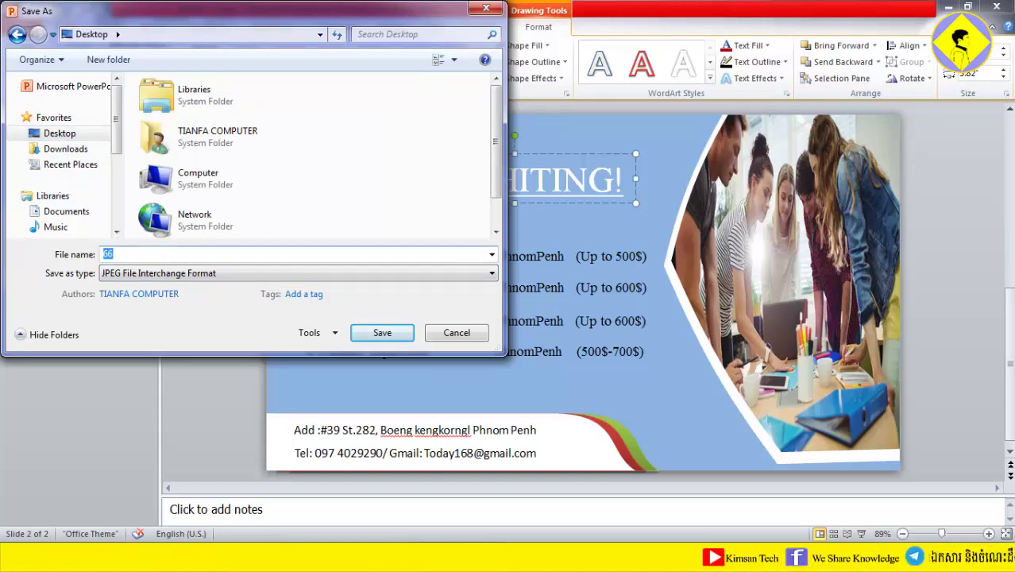
key(Return)
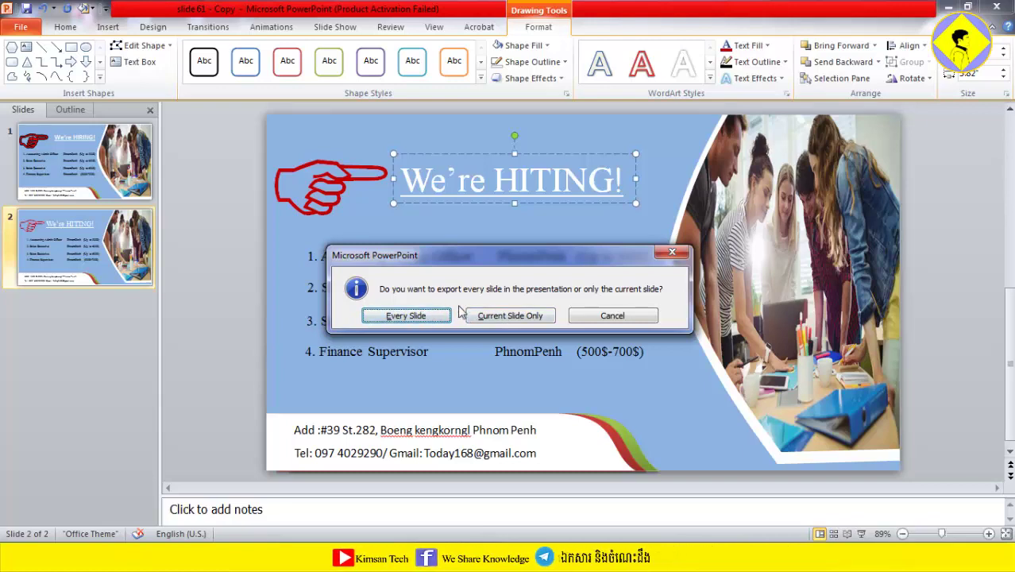
click(492, 316)
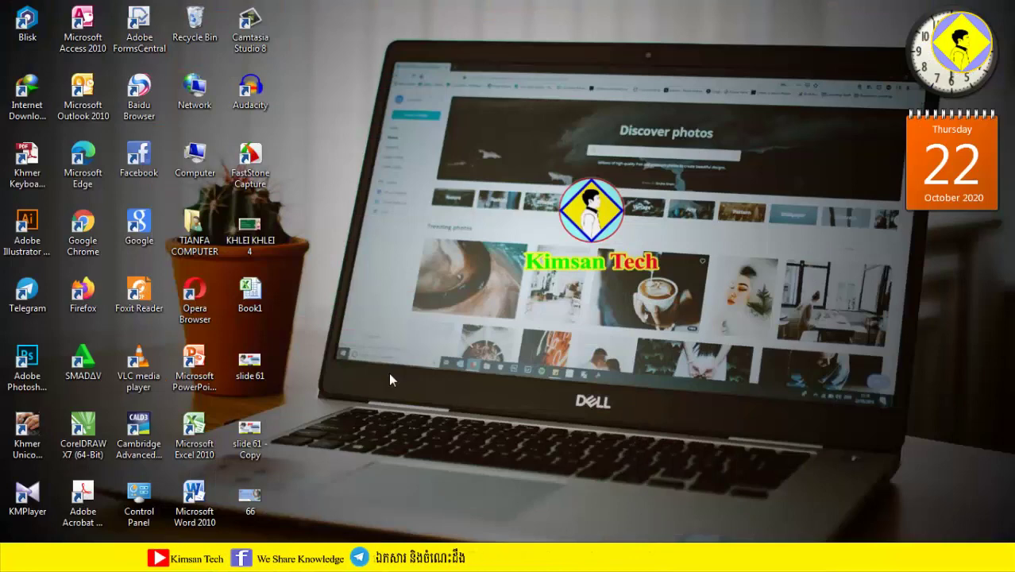
- Refresh the desktop so the exported 66 JPEG appears, then select it
right_click(453, 262)
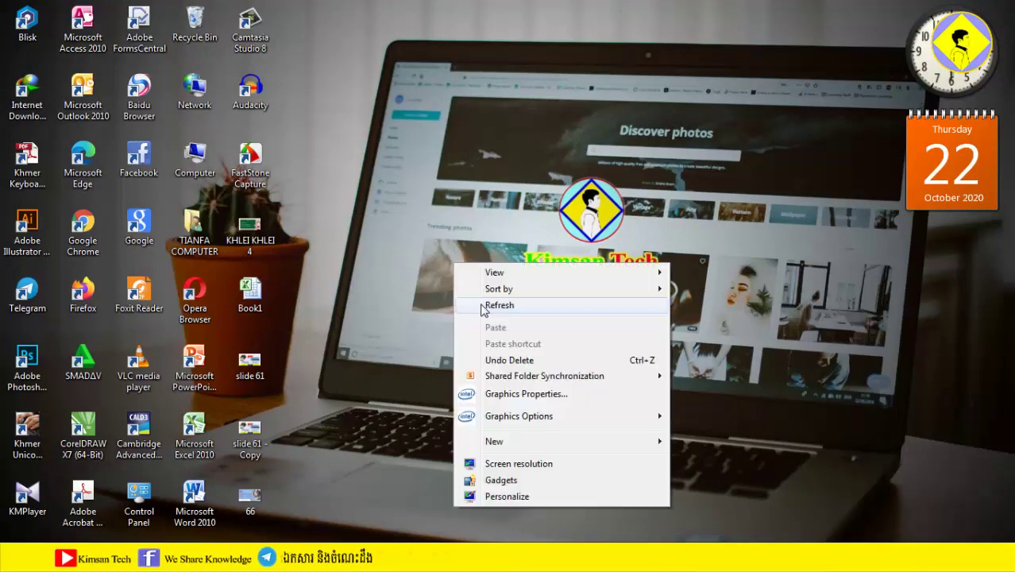
click(479, 309)
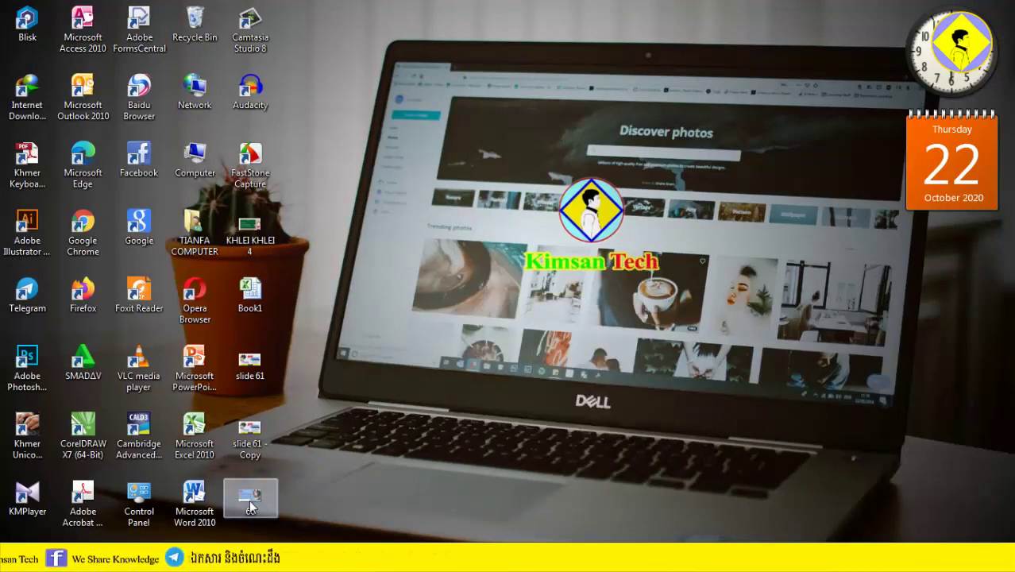
mouse_move(246, 508)
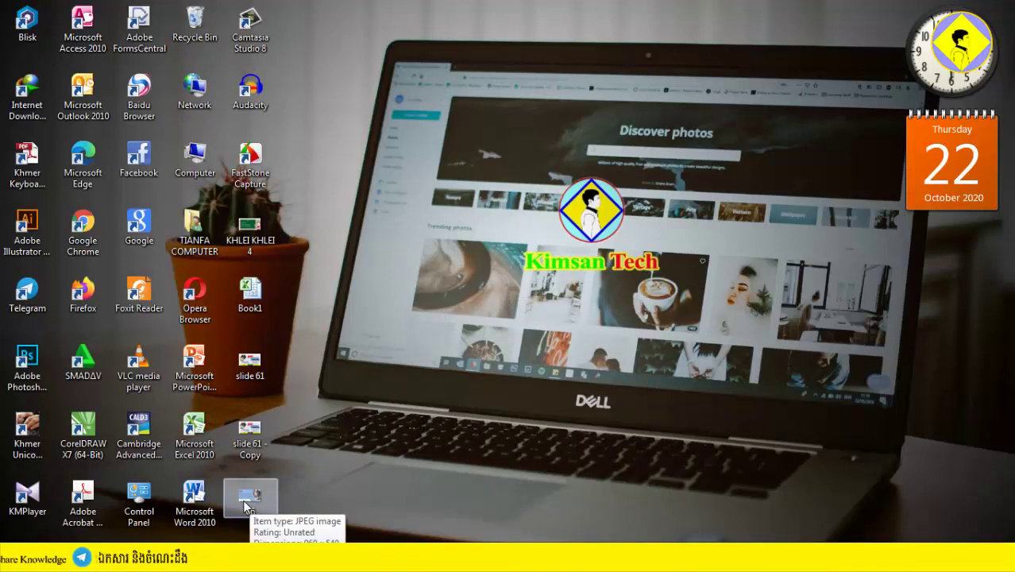
click(246, 509)
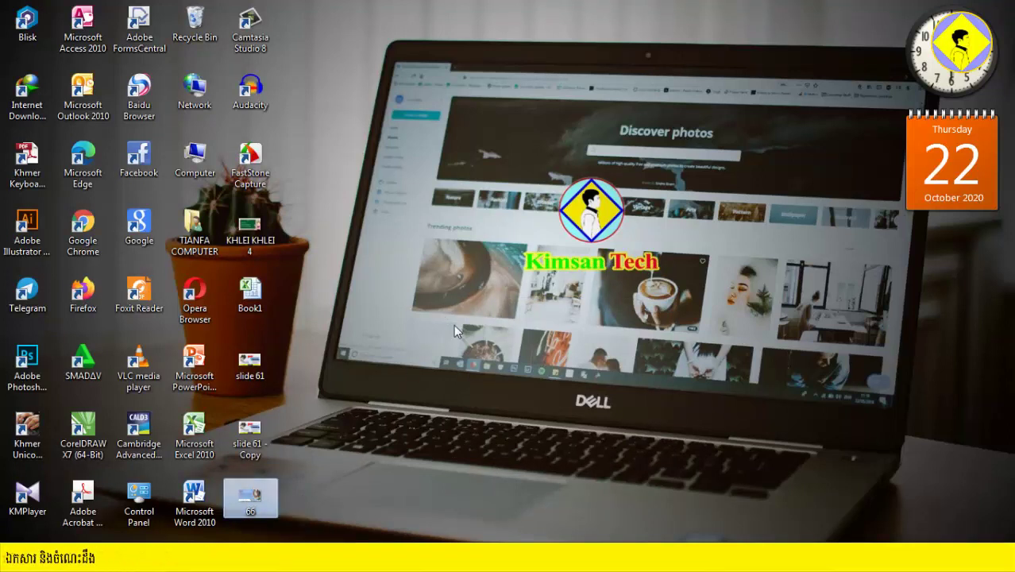
key(Return)
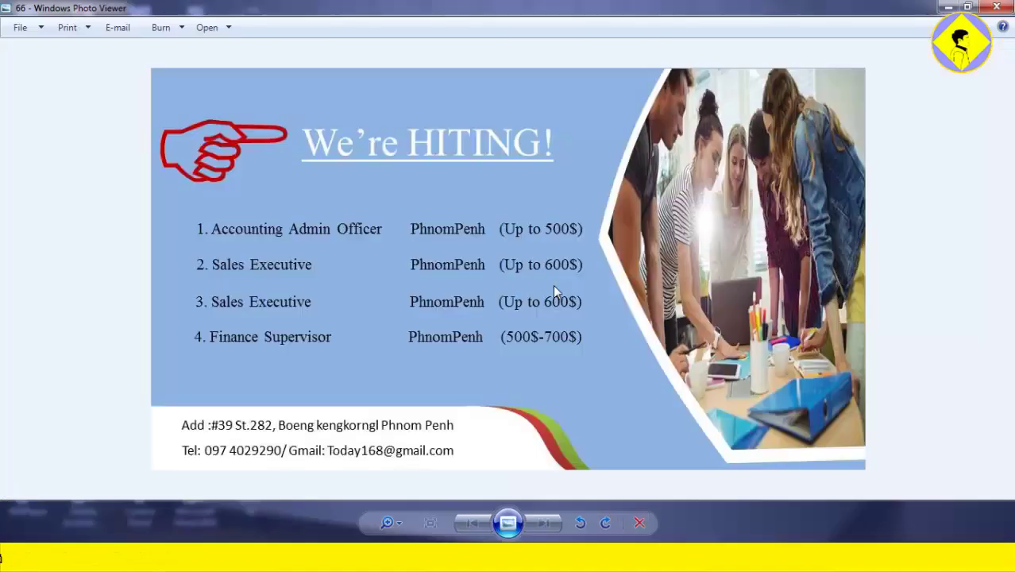